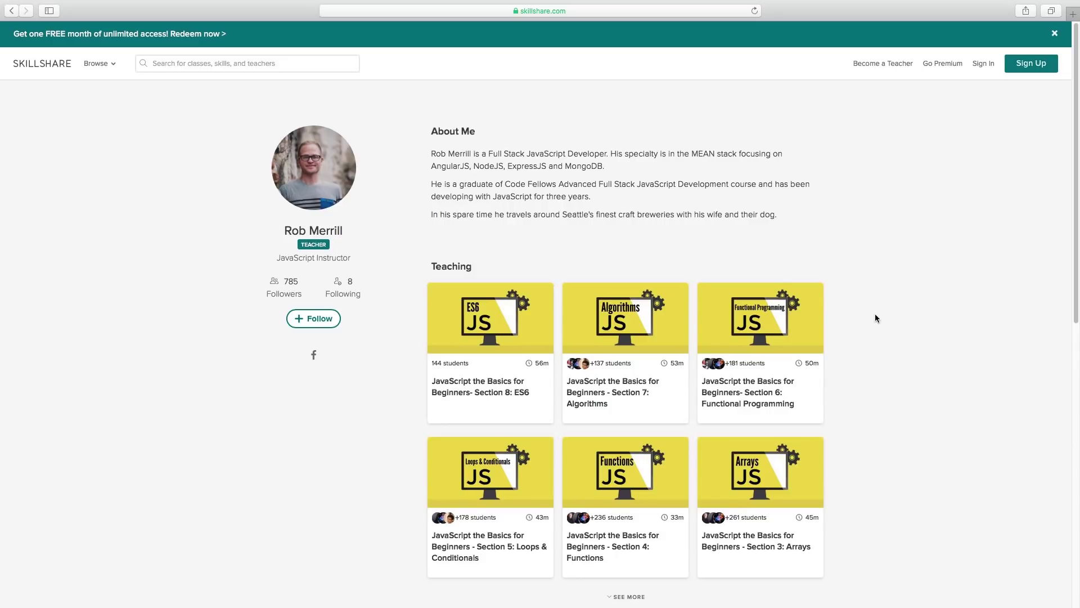
scroll(886, 312, "down", 5)
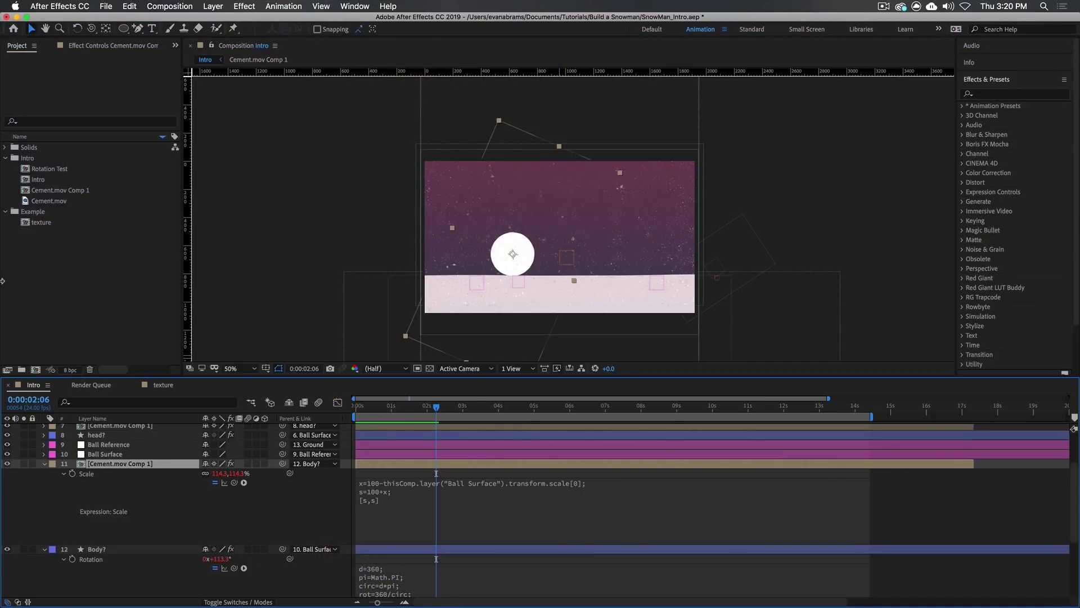
- In After Effects, create a new composition named Example using the HDTV 1080 24 preset
left_click(39, 370)
left_click(675, 240)
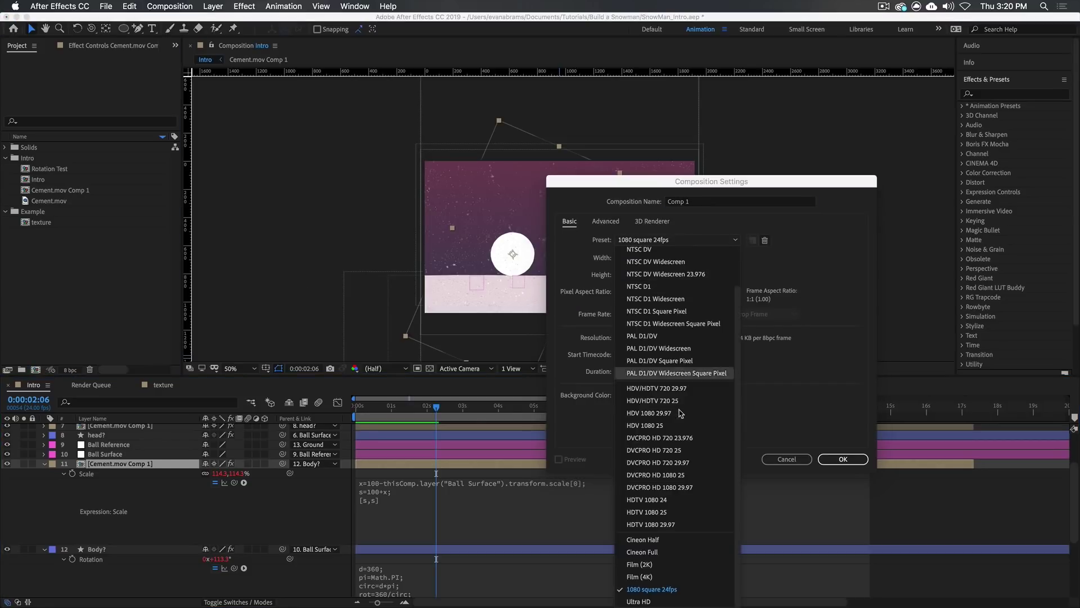
left_click(667, 500)
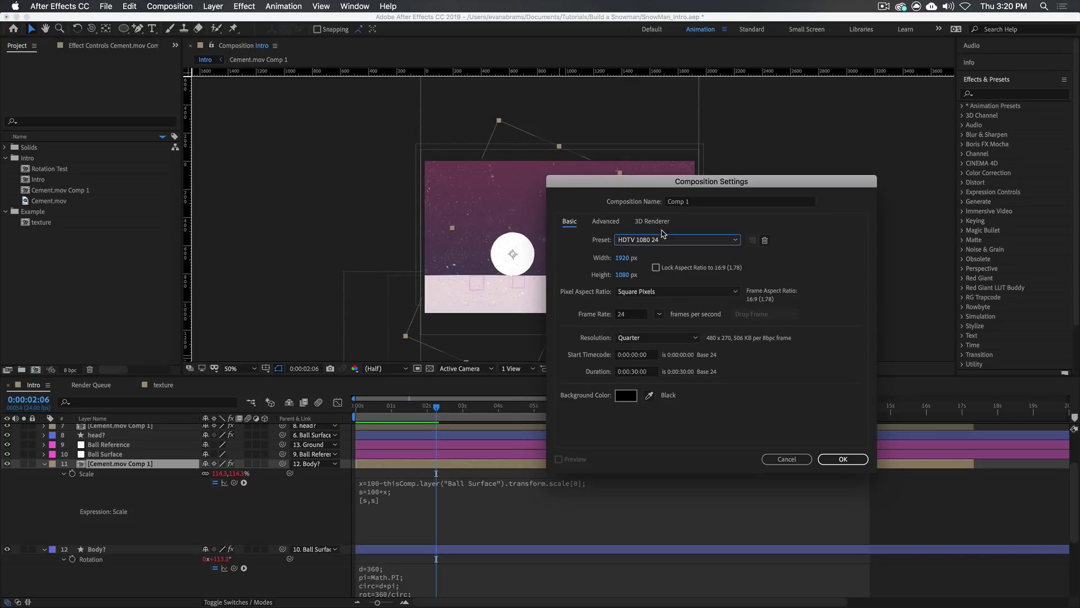
double_click(736, 202)
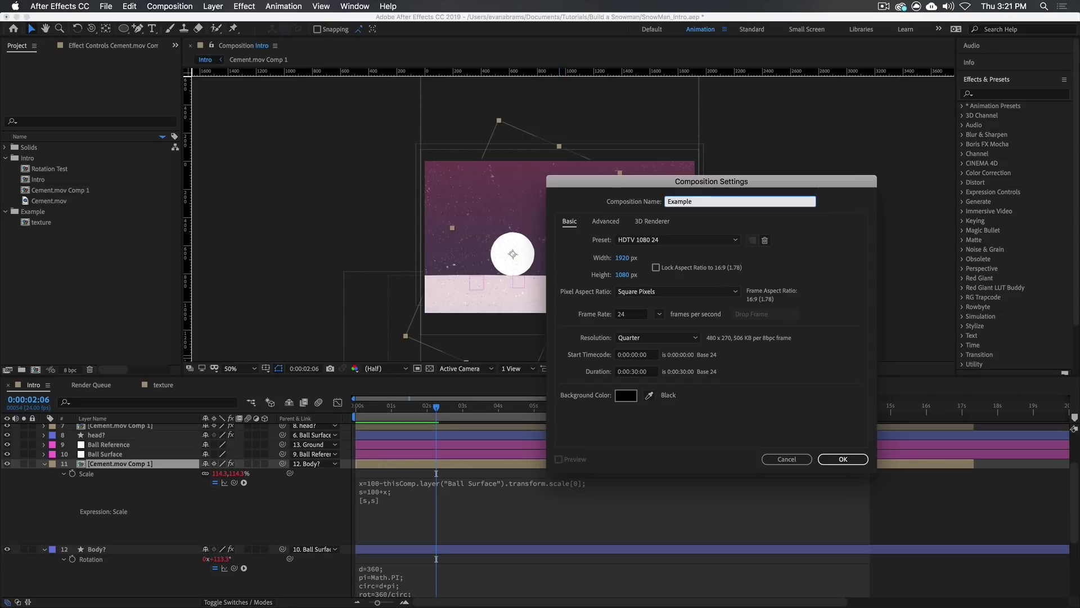
key("Return")
- Open the texture composition, examine the noise effect settings on its white solid, and close the composition
double_click(45, 223)
scroll(588, 177, "up", 1)
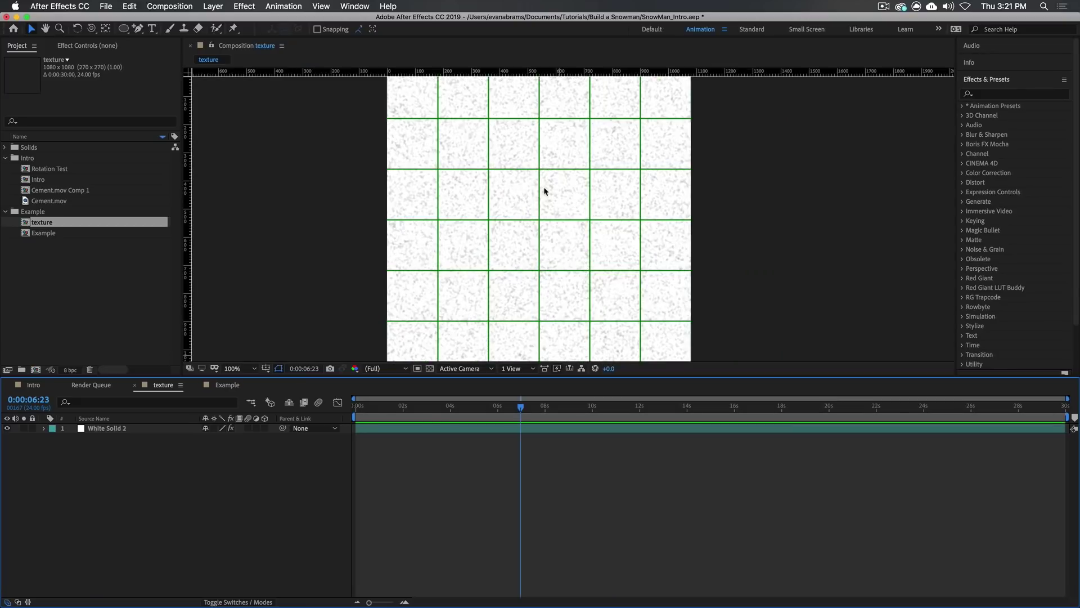
left_click(509, 433)
left_click(87, 45)
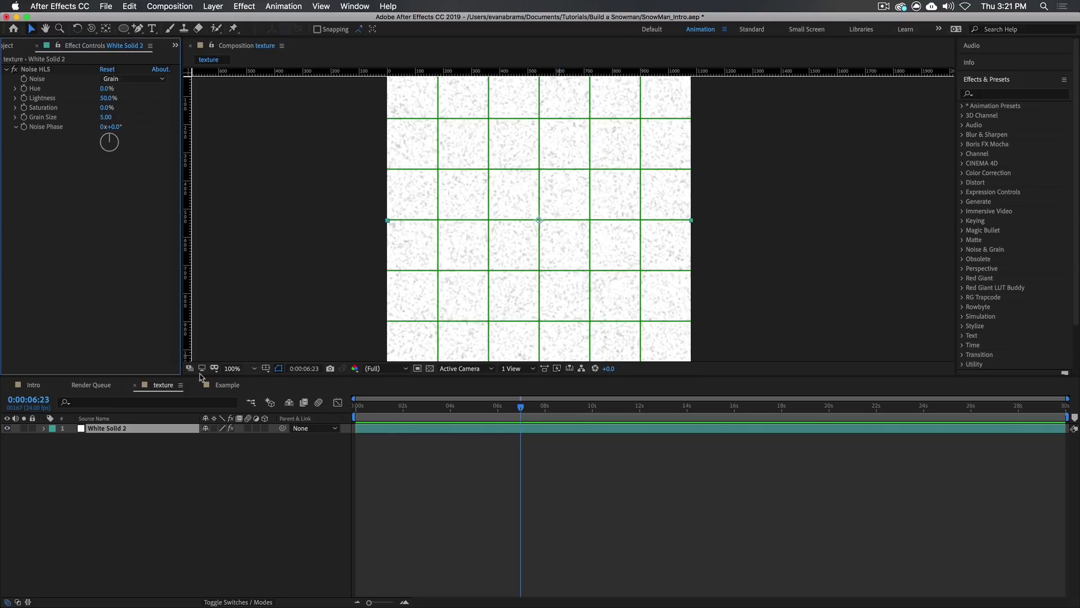
key("super+w")
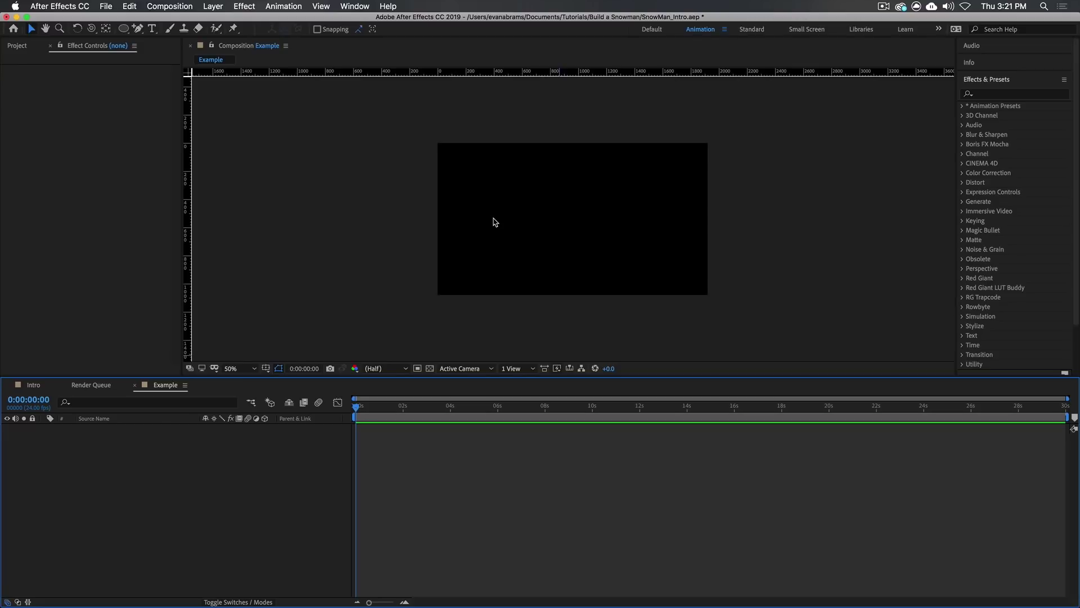
- Add an ellipse shape layer to the Example composition and set its size to 360 by 360 to form a circle
double_click(124, 29)
left_click(63, 448)
left_click(74, 457)
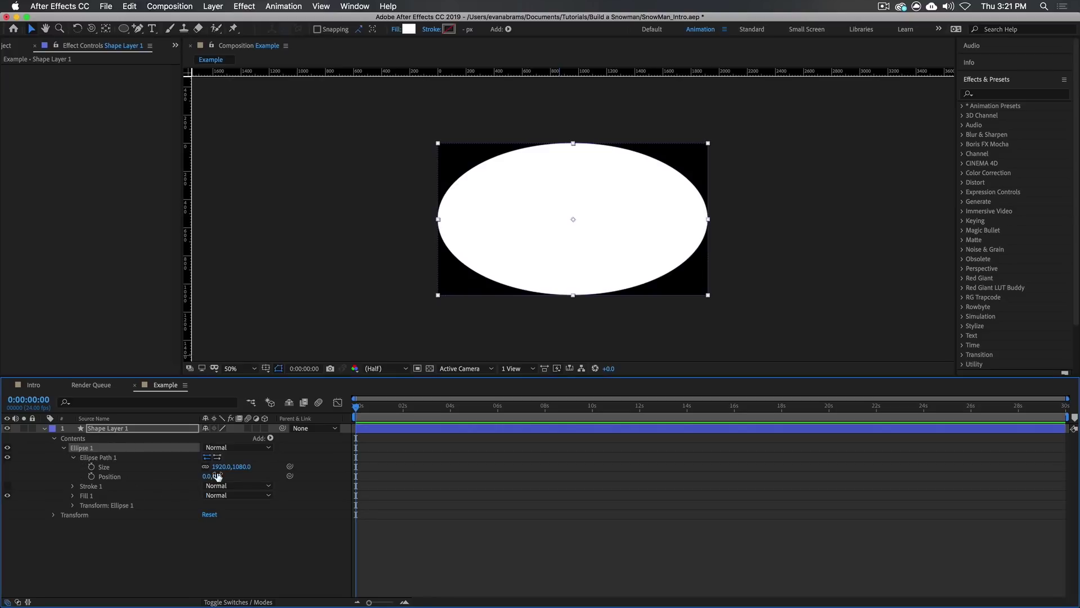
left_click_drag(241, 467, 179, 466)
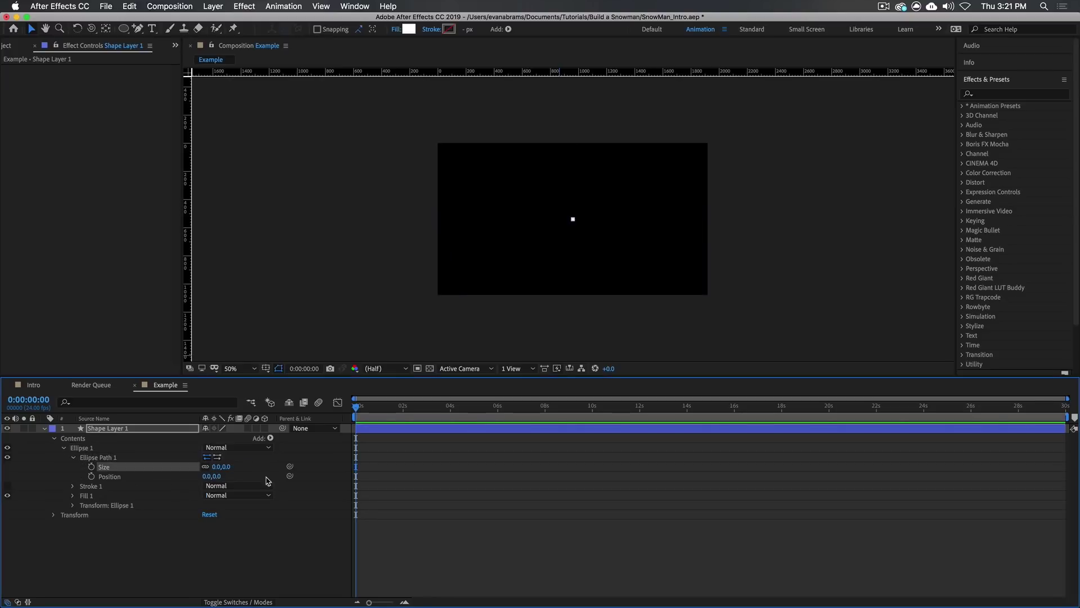
left_click(228, 467)
type("360")
key("Return")
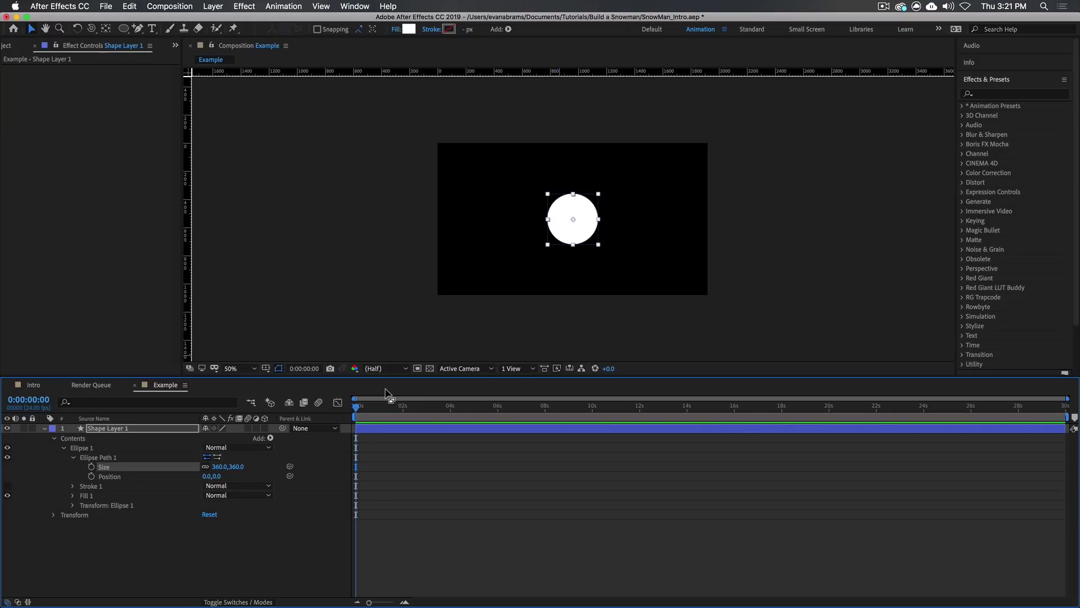
- Add the texture composition above the circle in the Example timeline and parent it to Shape Layer 1
left_click(370, 506)
scroll(555, 256, "up", 2)
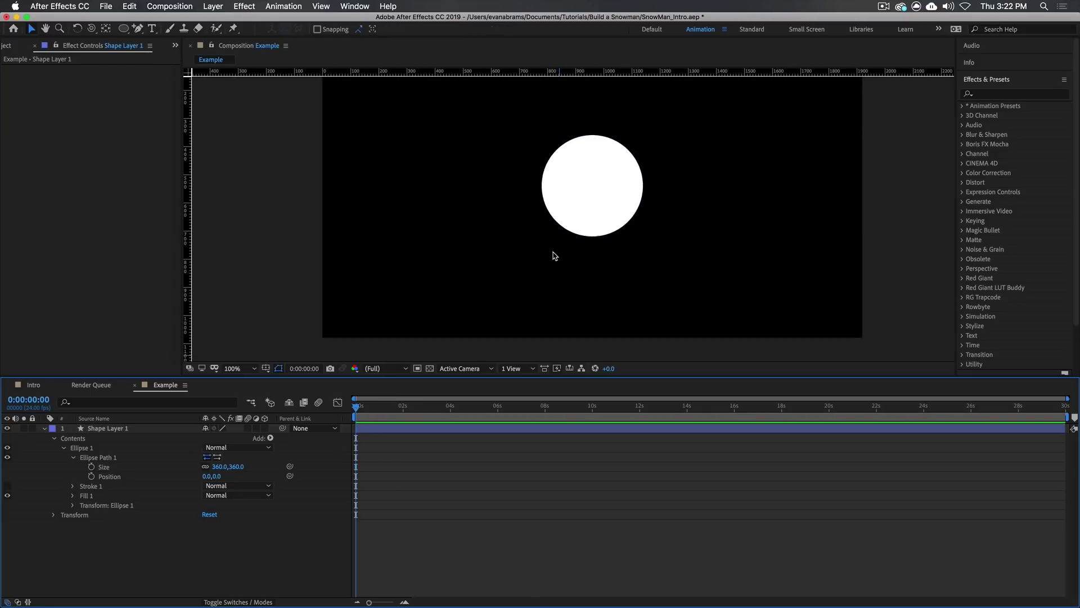
left_click_drag(496, 216, 473, 258)
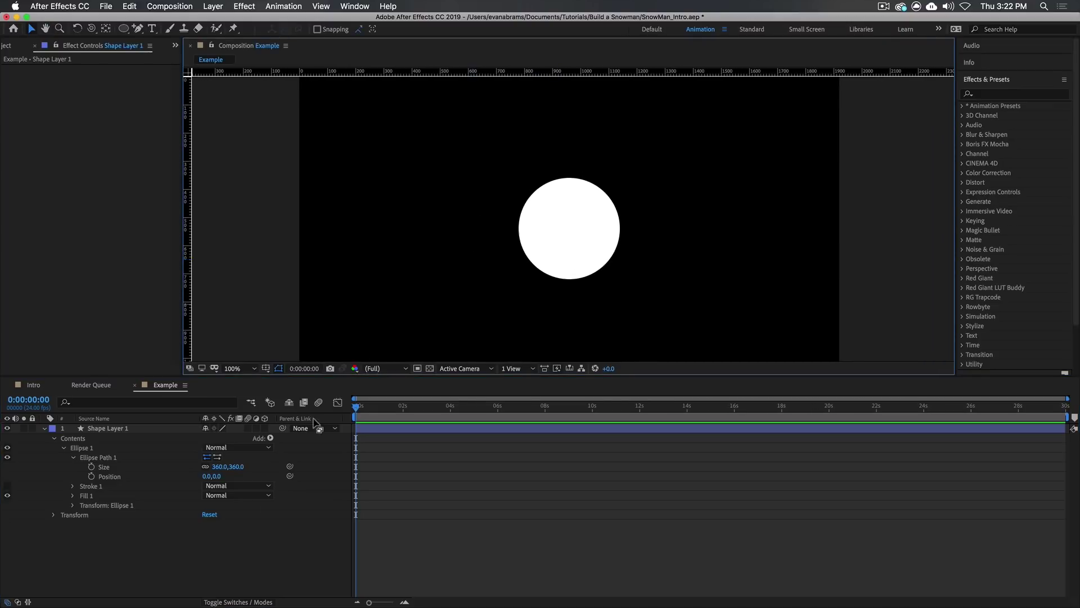
left_click(459, 428)
left_click(459, 427)
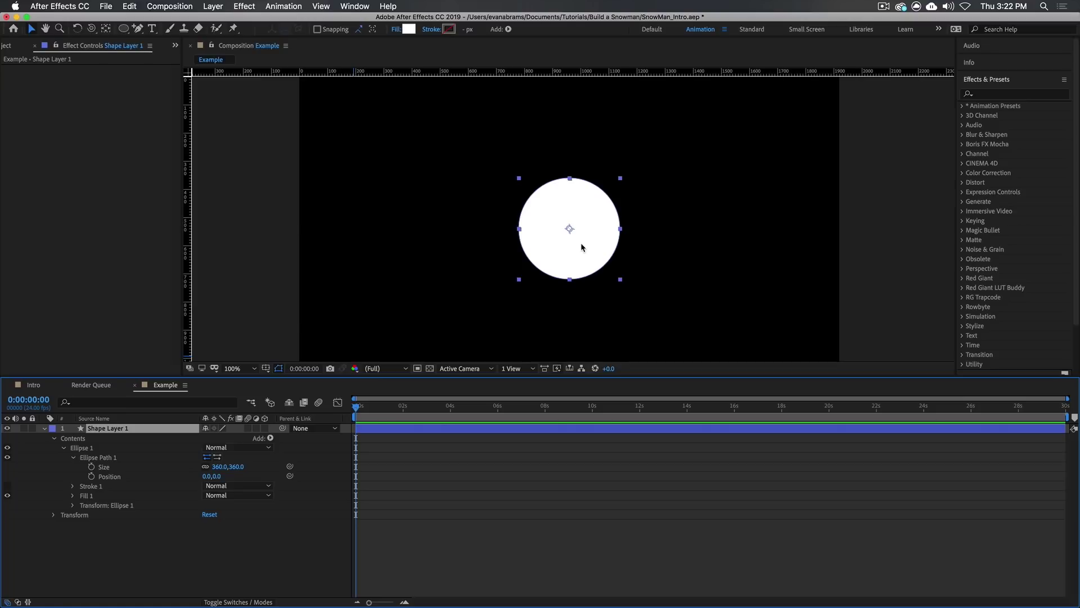
left_click(17, 45)
left_click(43, 223)
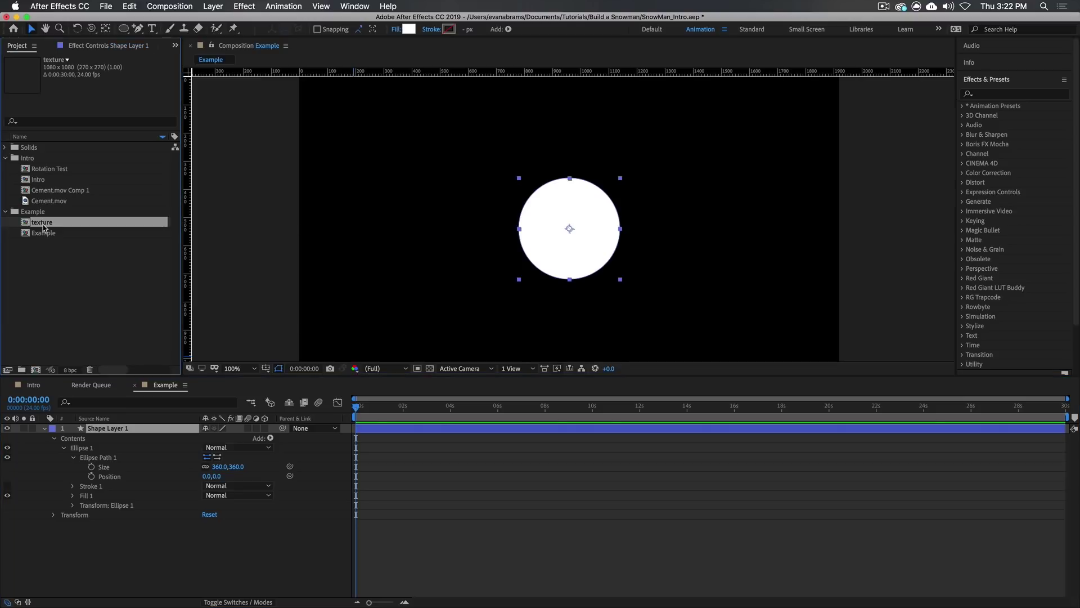
left_click_drag(44, 225, 105, 429)
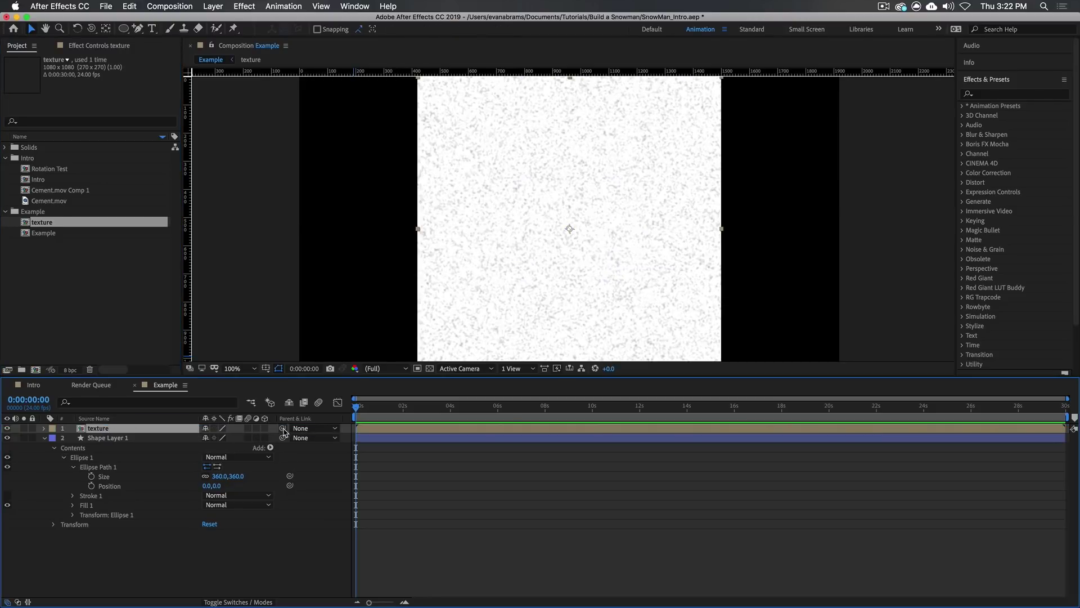
left_click_drag(282, 429, 220, 438)
- Move the texture layer below Shape Layer 1 and set its track matte to Alpha Matte "Shape Layer 1"
left_click_drag(131, 429, 137, 532)
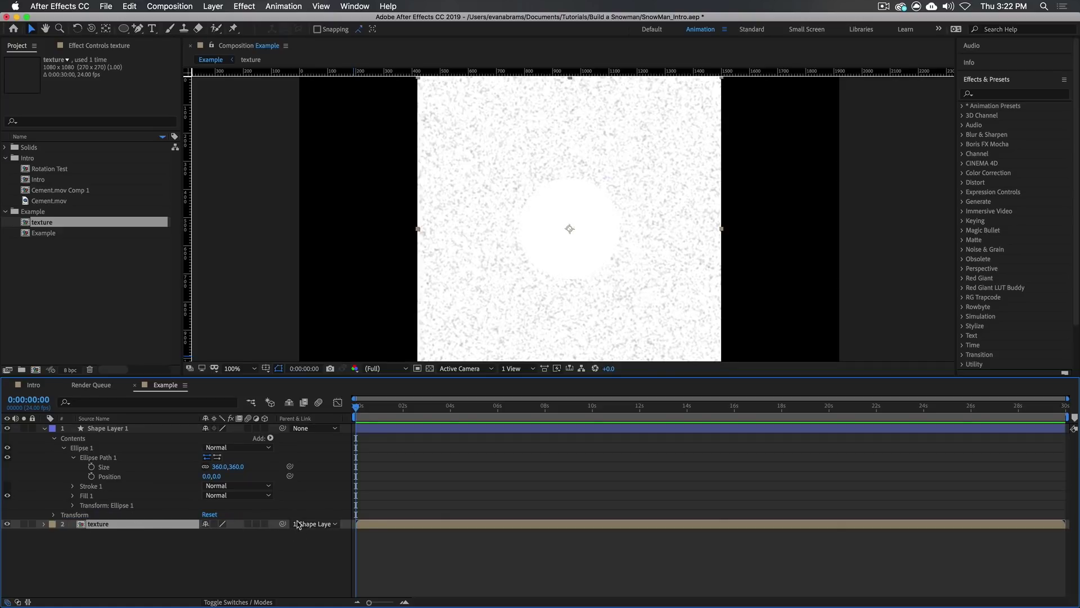
left_click(264, 601)
left_click(263, 524)
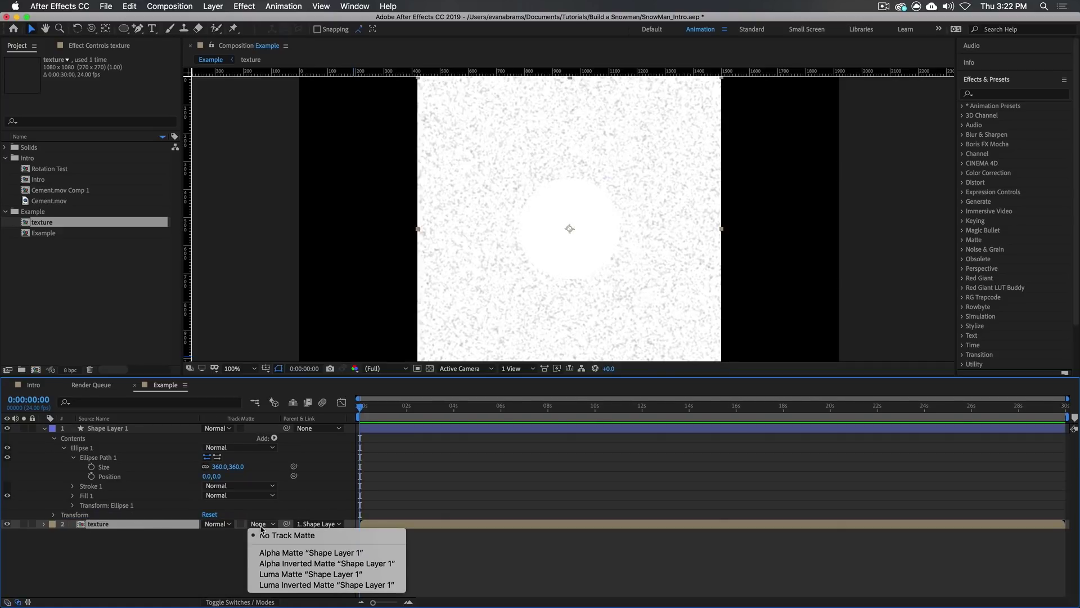
left_click(282, 553)
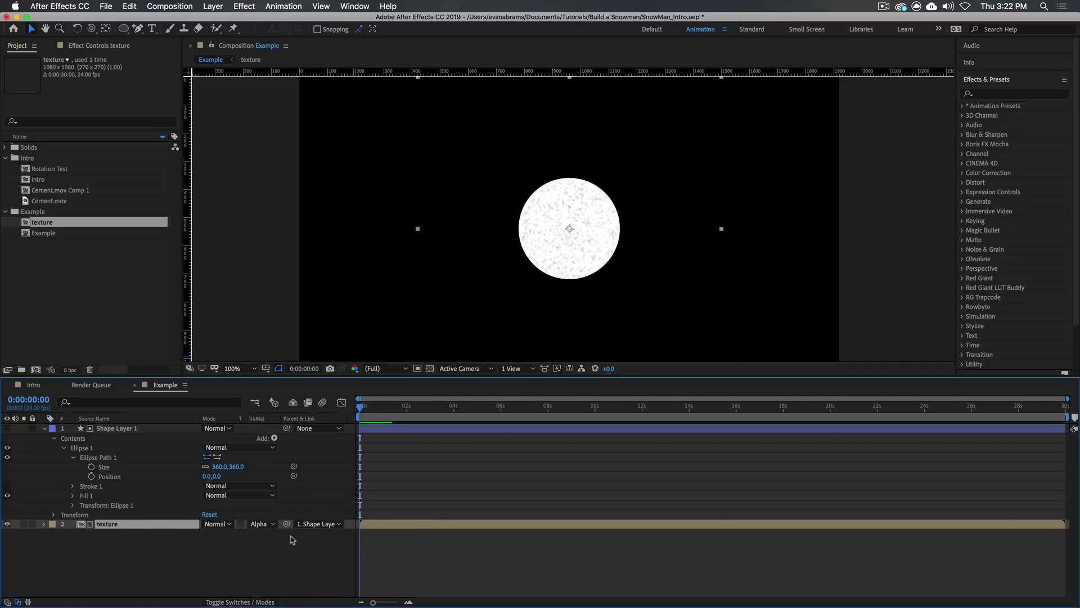
scroll(599, 226, "up", 2)
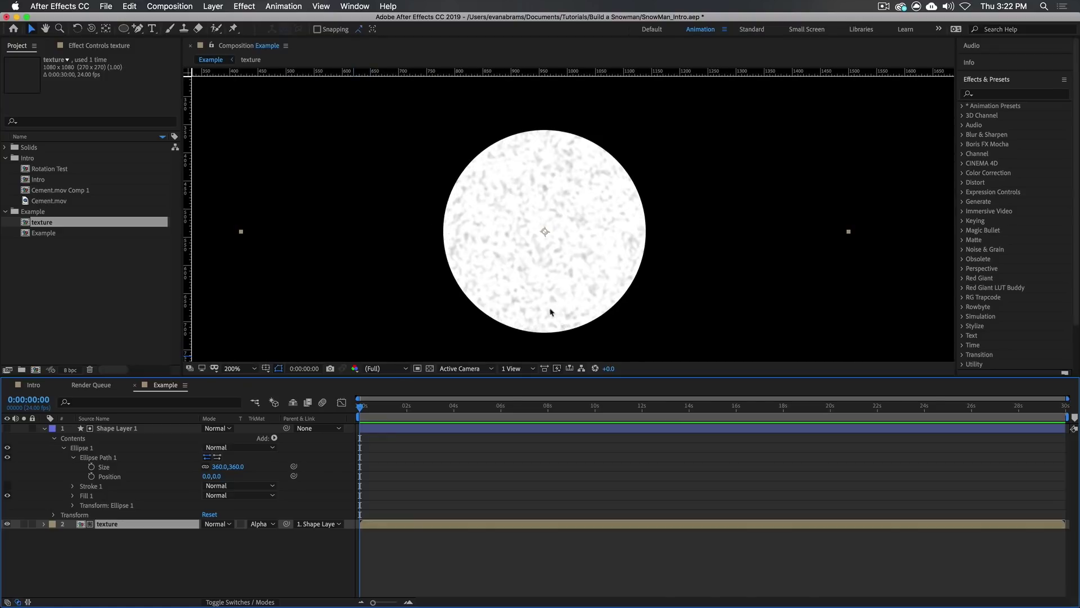
left_click(533, 136)
scroll(532, 138, "down", 2)
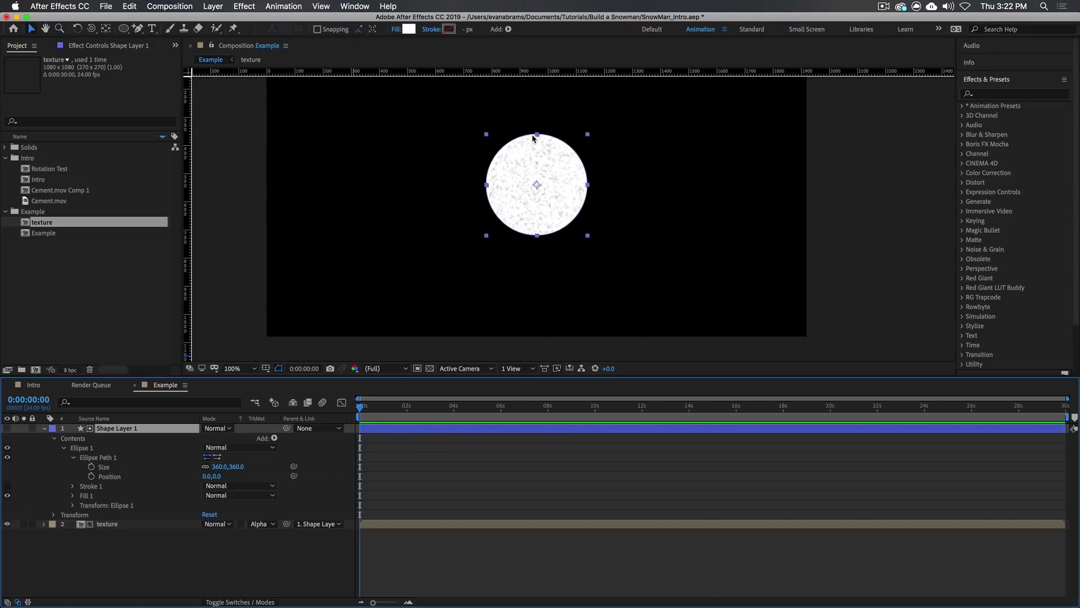
left_click(414, 537)
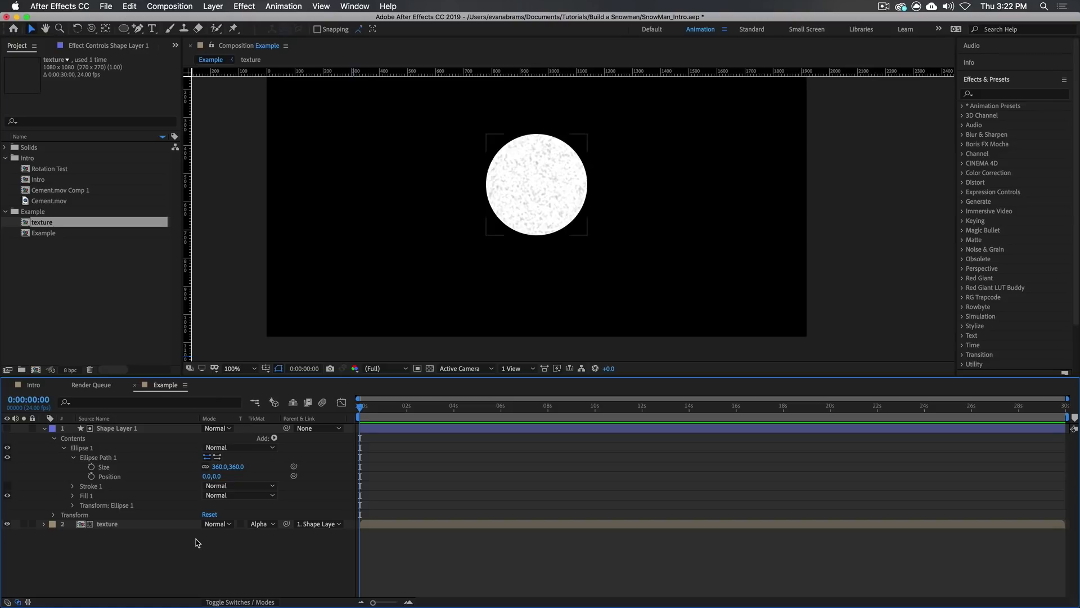
- Try moving the circle's shape layer with the texture parented to it, and undo the move
left_click(151, 514)
left_click(144, 428)
left_click_drag(542, 216, 497, 197)
key("super+z")
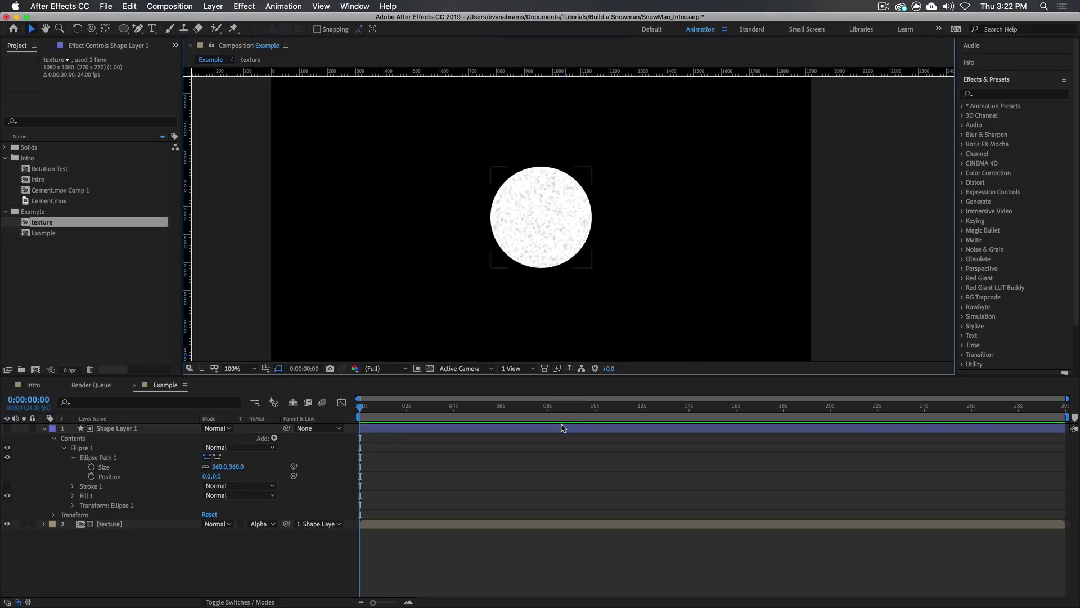
- Show only the Position, Scale and Rotation properties of Shape Layer 1 in the timeline
left_click(563, 427)
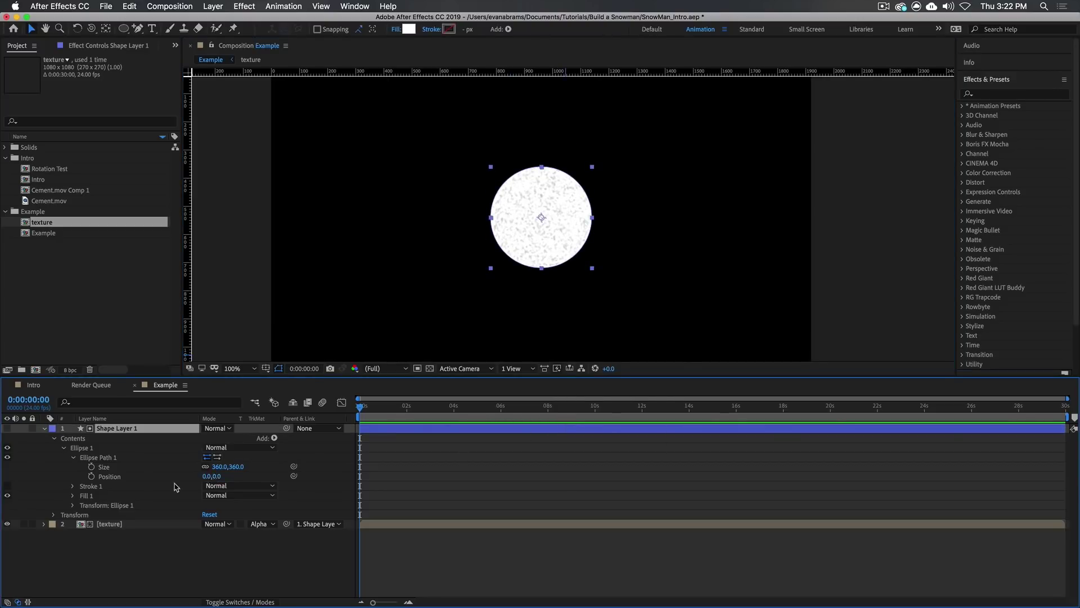
key("u")
key("r")
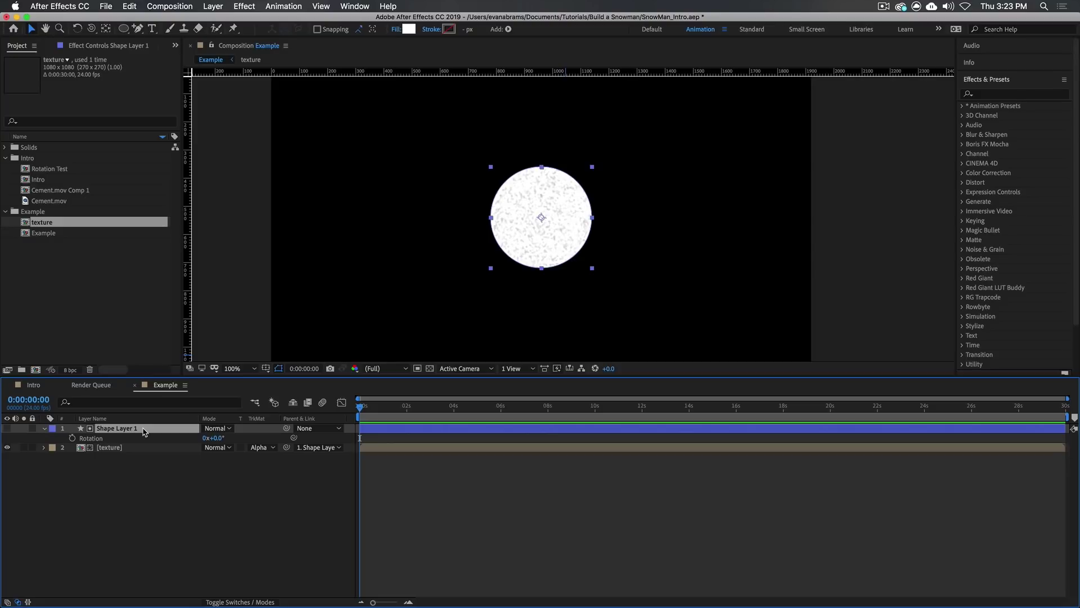
key("p")
key("shift+s")
key("shift+r")
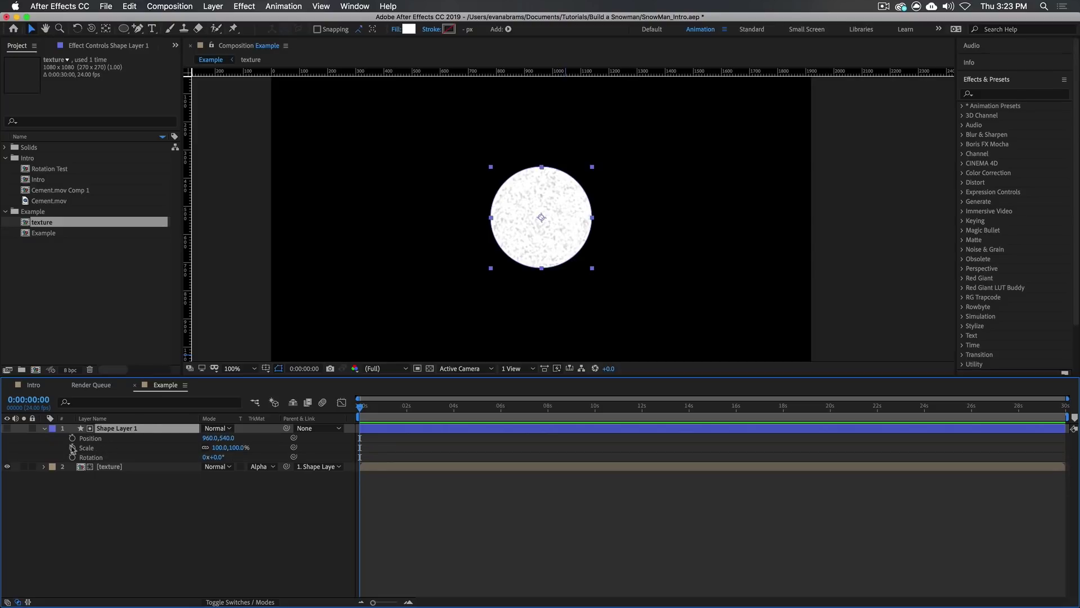
- Keyframe Shape Layer 1 from 0 to 2 seconds, moving it to about X 1372, rotating it about 84° and scaling it to about 130%
left_click_drag(72, 438, 73, 457)
left_click_drag(400, 407, 406, 418)
left_click_drag(580, 238, 651, 282)
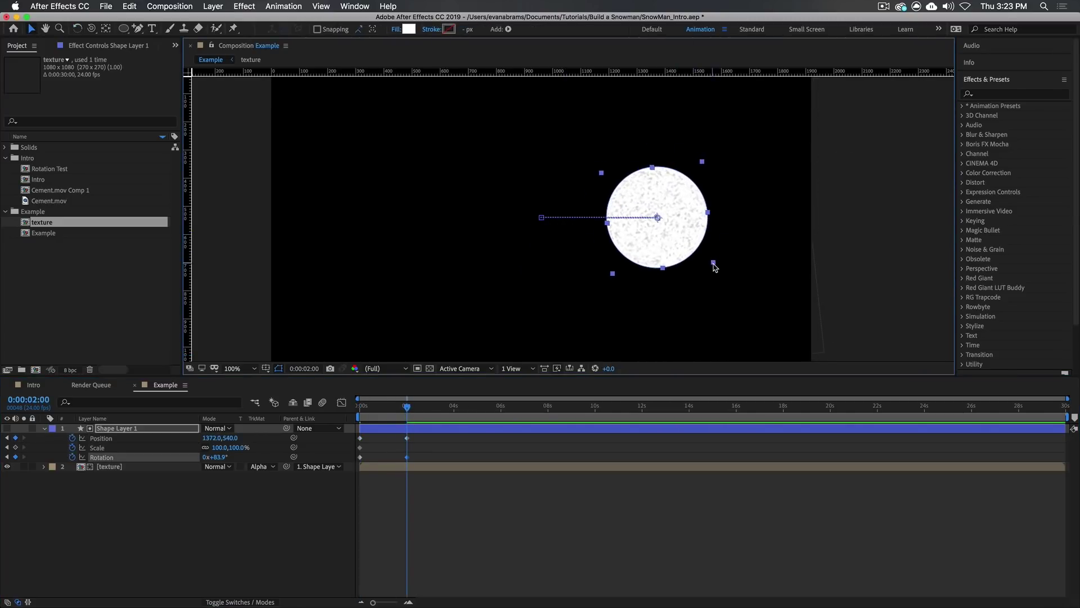
left_click_drag(714, 265, 731, 278)
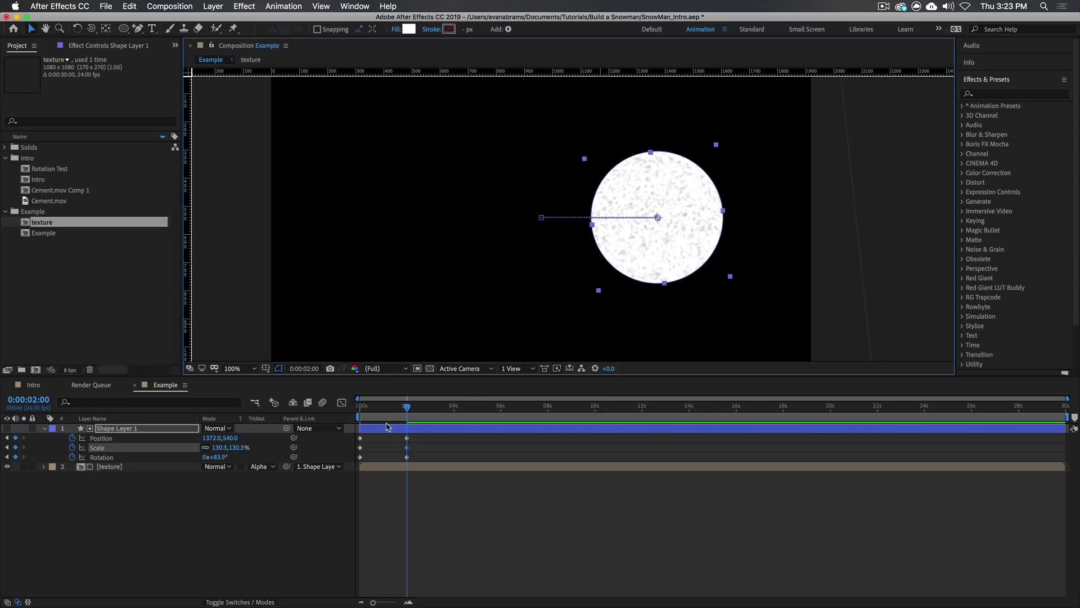
- At the start of the timeline, place a horizontal guide along the circle's bottom edge
left_click_drag(369, 412, 314, 426)
left_click_drag(601, 75, 603, 268)
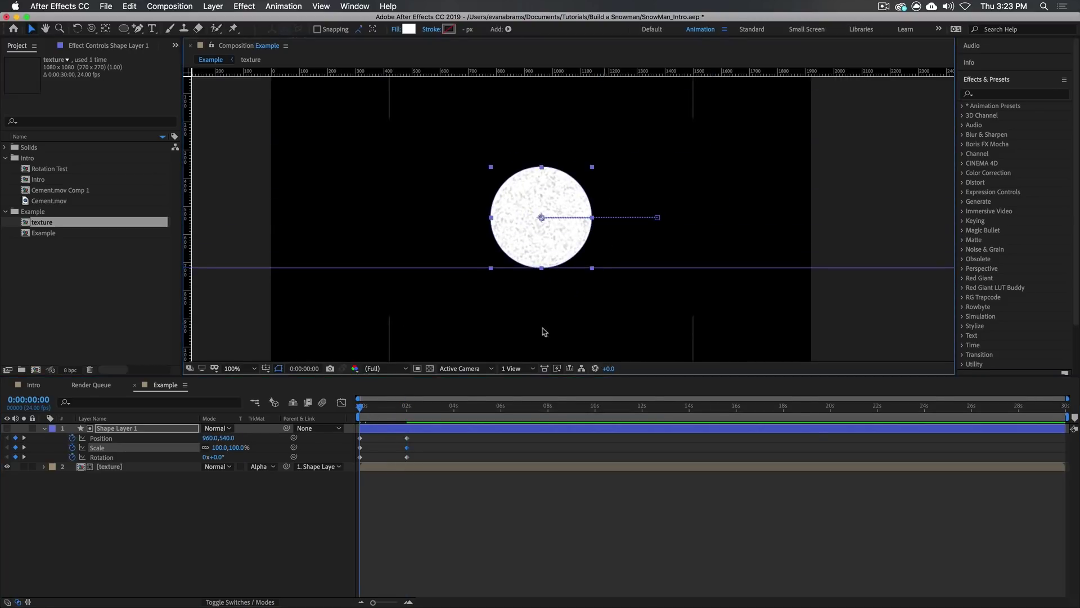
- At 2 seconds, raise the enlarged circle to about Y 484 so its bottom edge rests on the guide
left_click(407, 407)
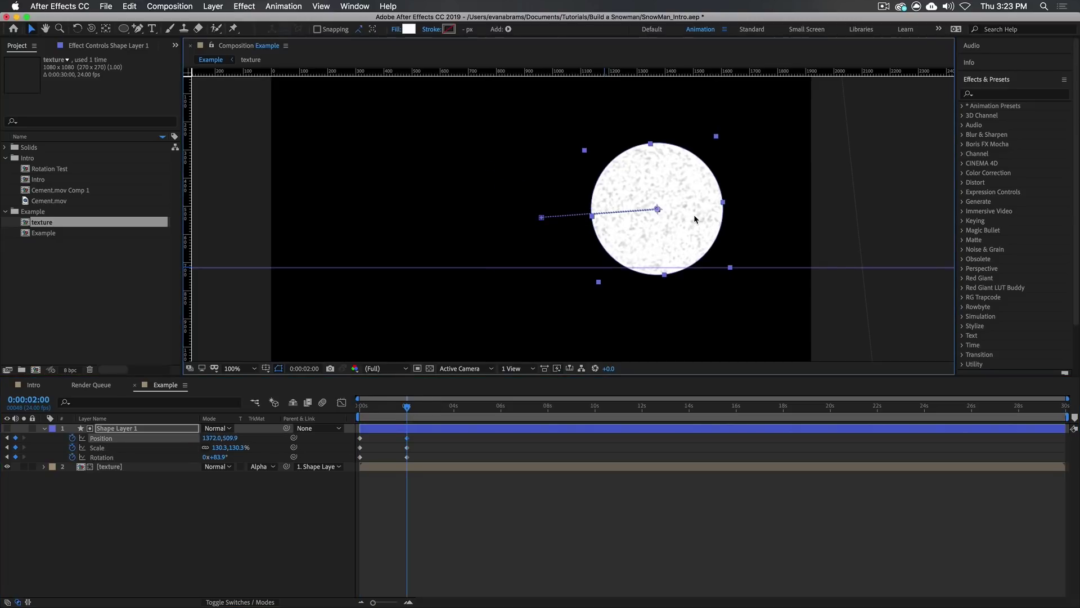
key("shift+Up")
key("shift+Up")
key("shift+Down")
key("Up")
key("Up")
key("Up")
left_click(535, 508)
- Preview the circle's animation from the start with guides hidden, and return to the 2-second mark
left_click_drag(406, 408, 349, 426)
key("super+semicolon")
key("space")
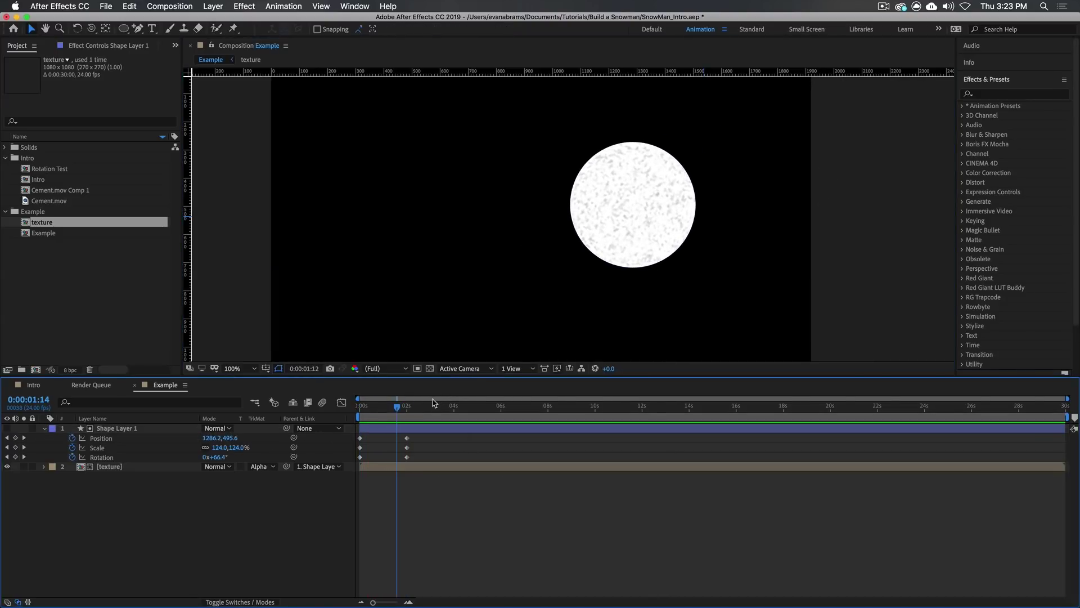
left_click(407, 407)
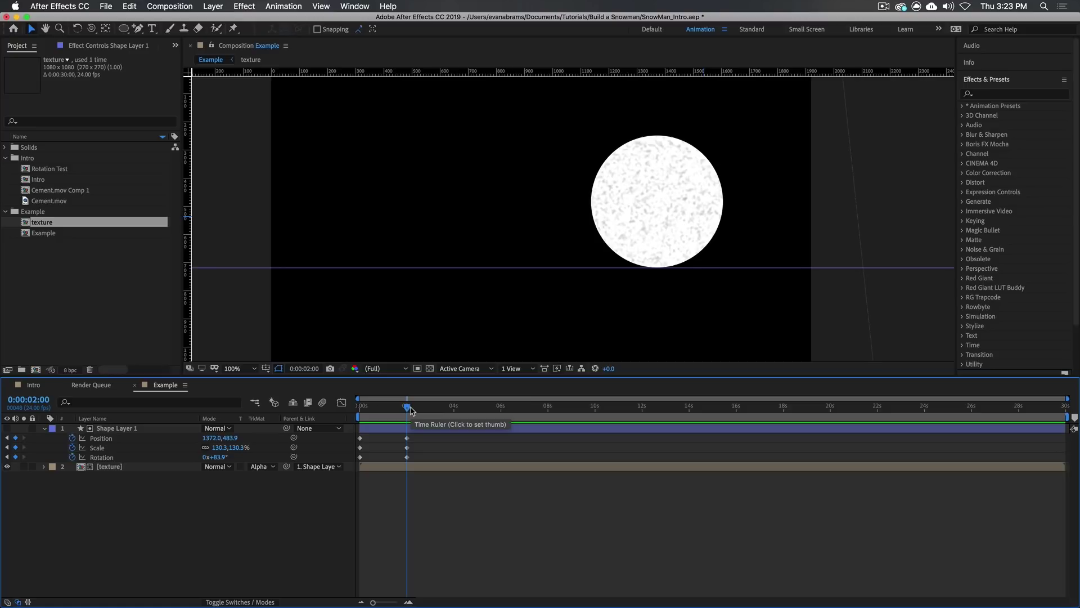
- Delete all Position, Scale and Rotation keyframes from Shape Layer 1
left_click(134, 441)
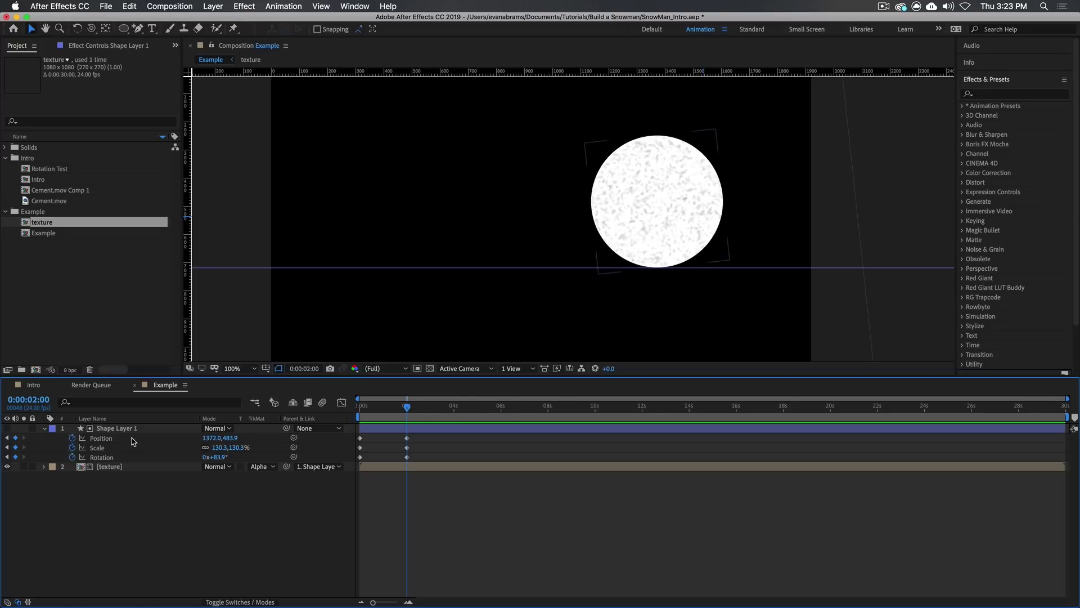
left_click_drag(435, 434, 403, 463)
key("Delete")
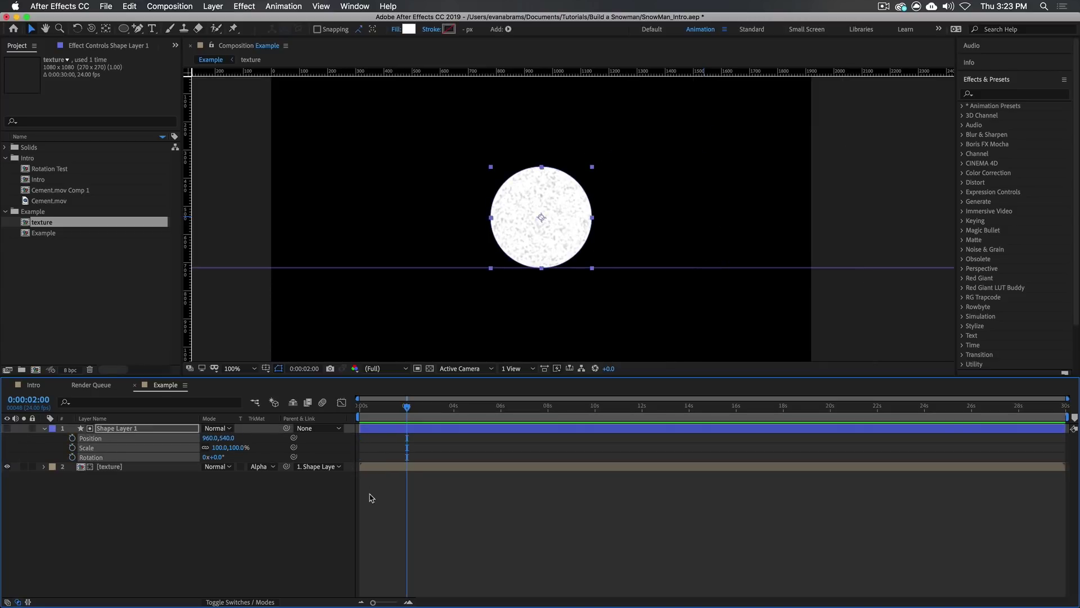
left_click(376, 500)
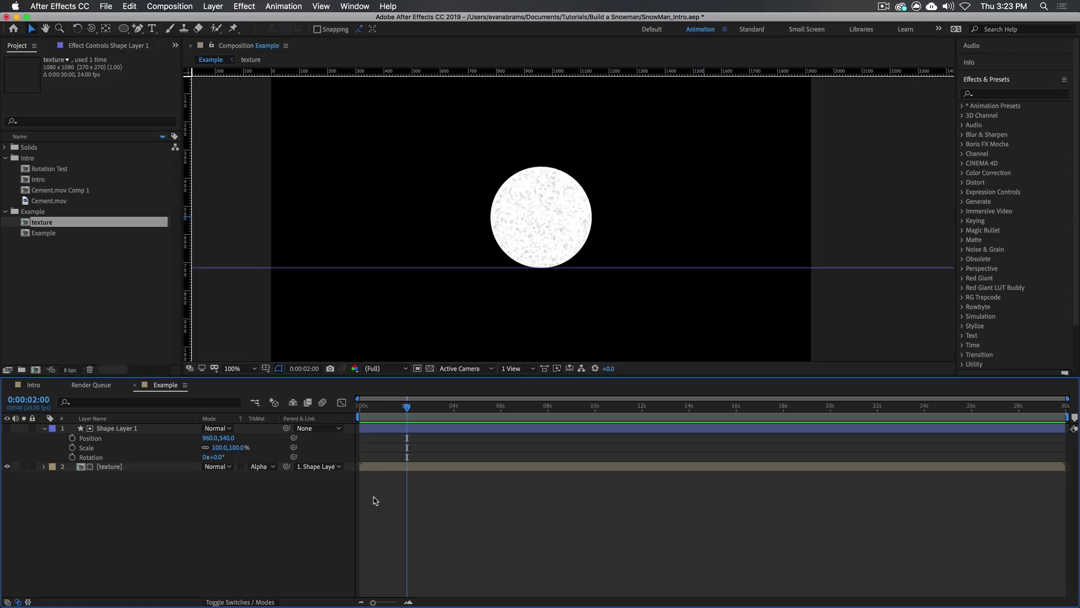
left_click(577, 240)
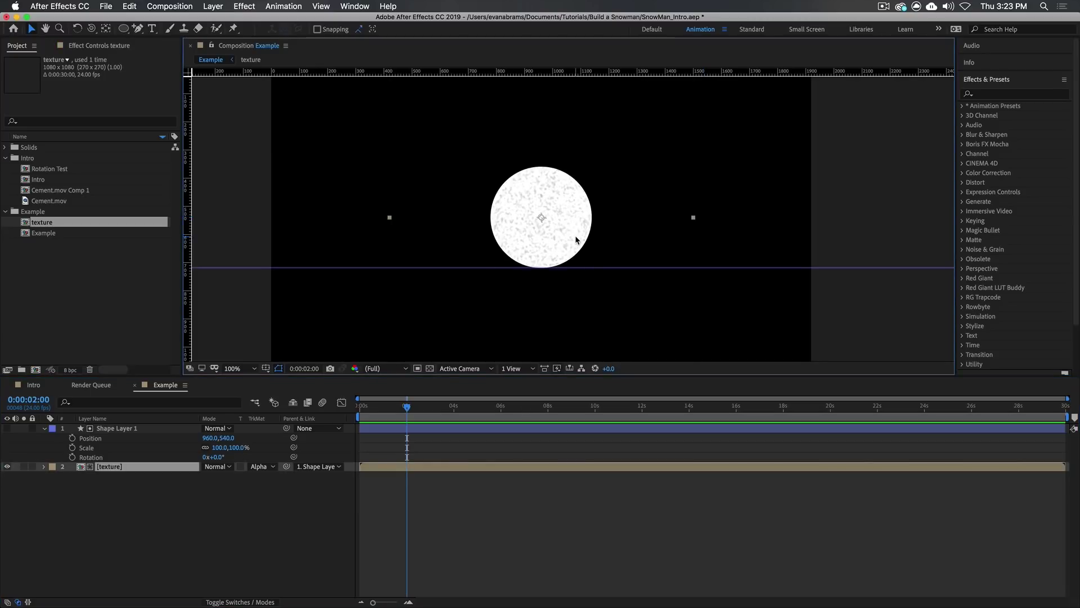
- Remove the horizontal guide and add a null object at the center of the circle's bottom edge, at 960, 720
left_click(586, 430)
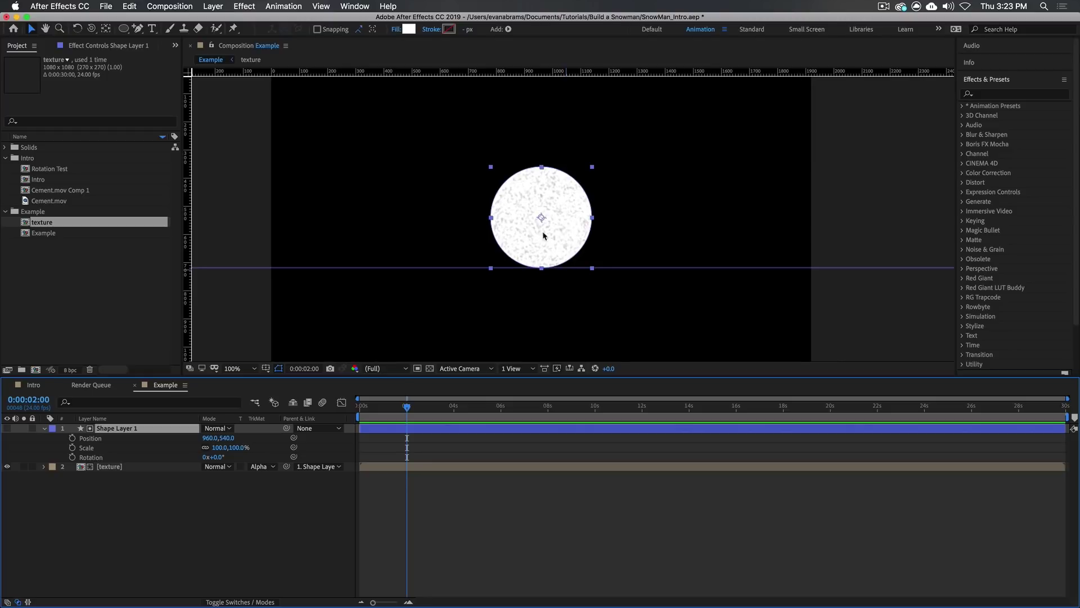
left_click(675, 268)
right_click(238, 476)
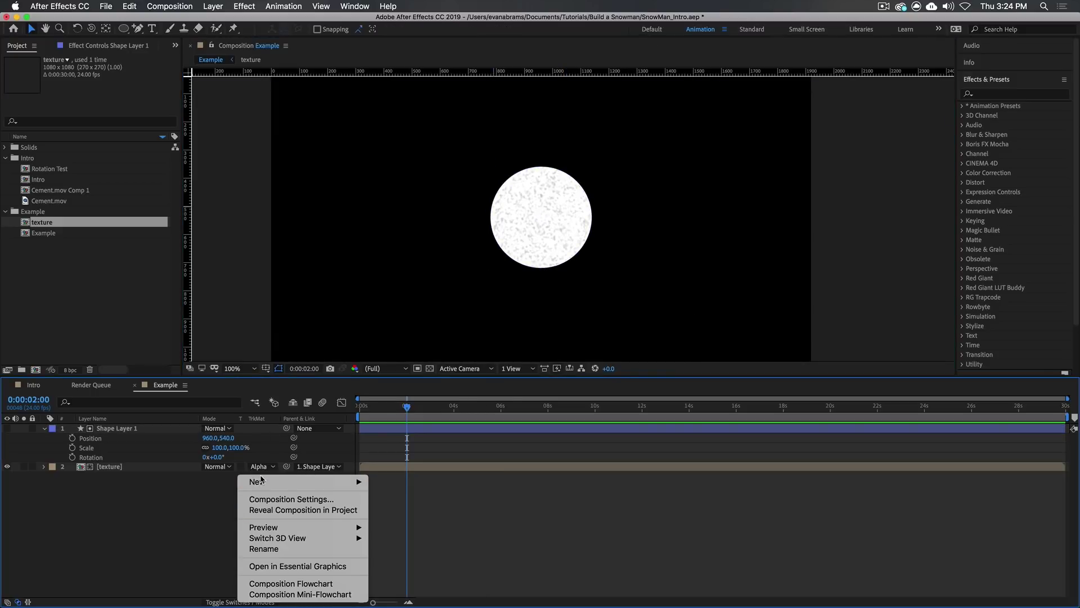
mouse_move(261, 482)
left_click(444, 543)
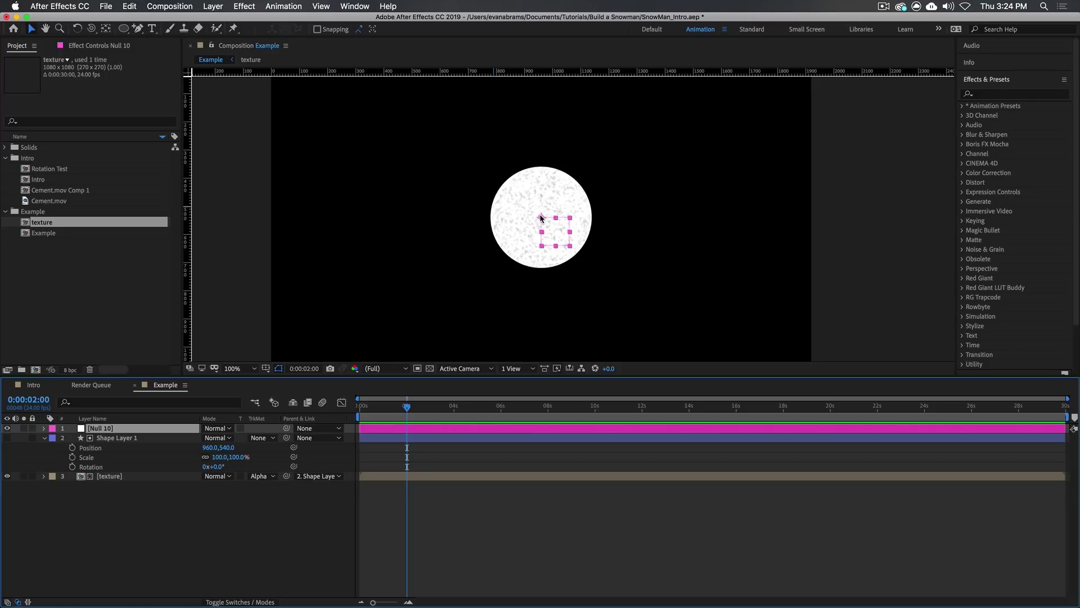
left_click_drag(542, 217, 541, 268)
left_click(543, 269)
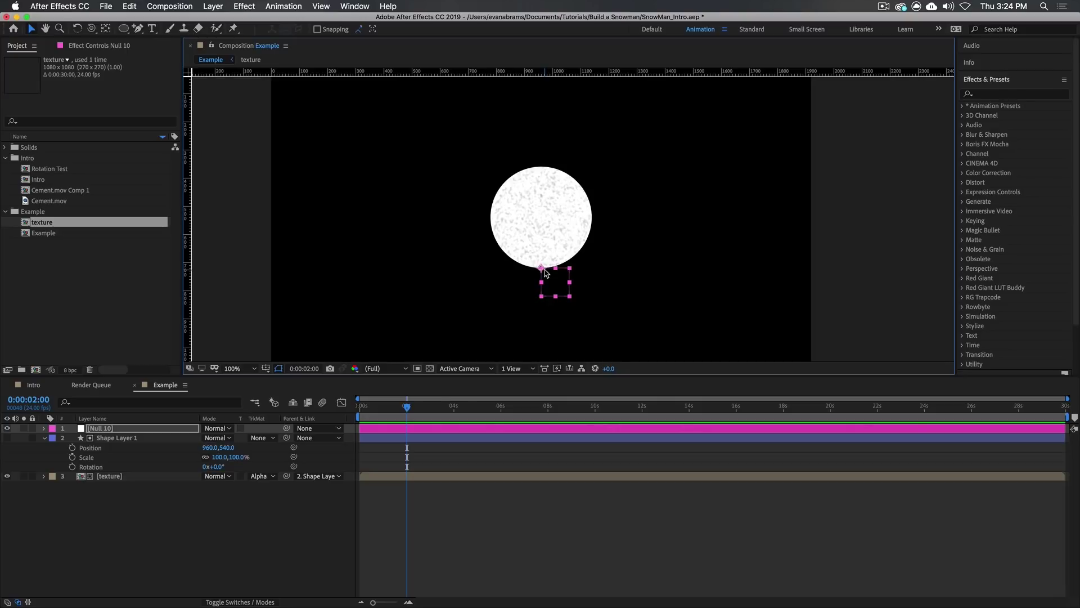
scroll(545, 274, "up", 2)
left_click(530, 267)
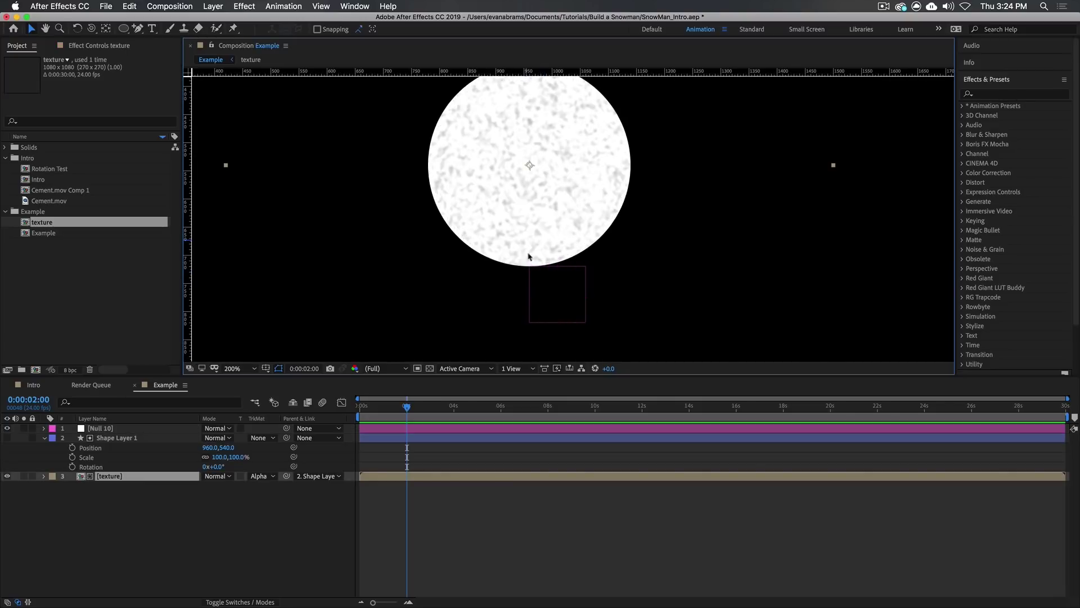
left_click(435, 576)
- Rename the new null layer as Control and Shape Layer 1 as Body
left_click(408, 429)
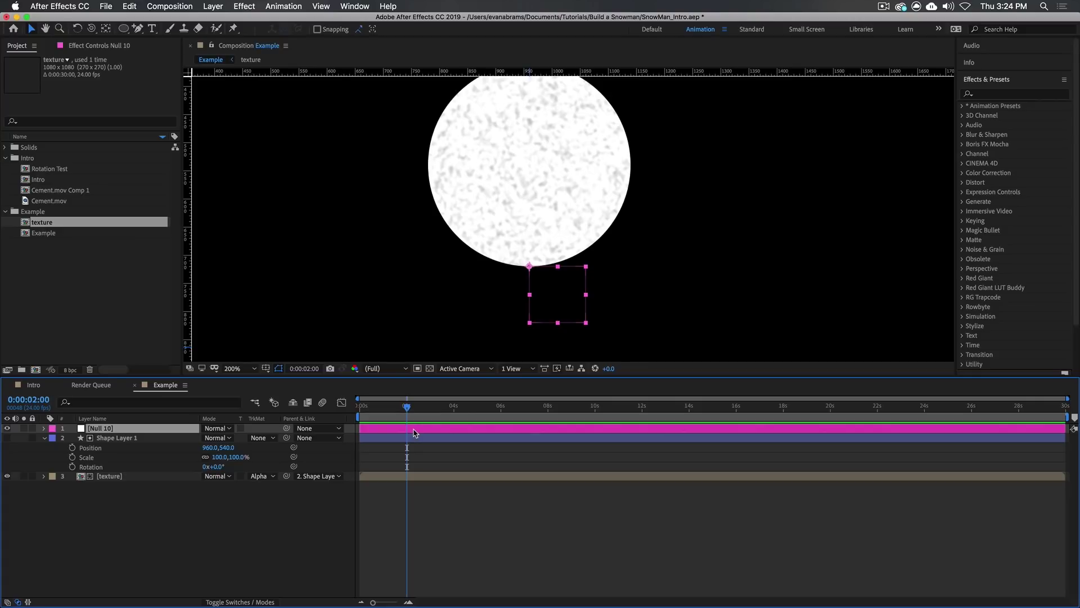
key("Return")
type("Control")
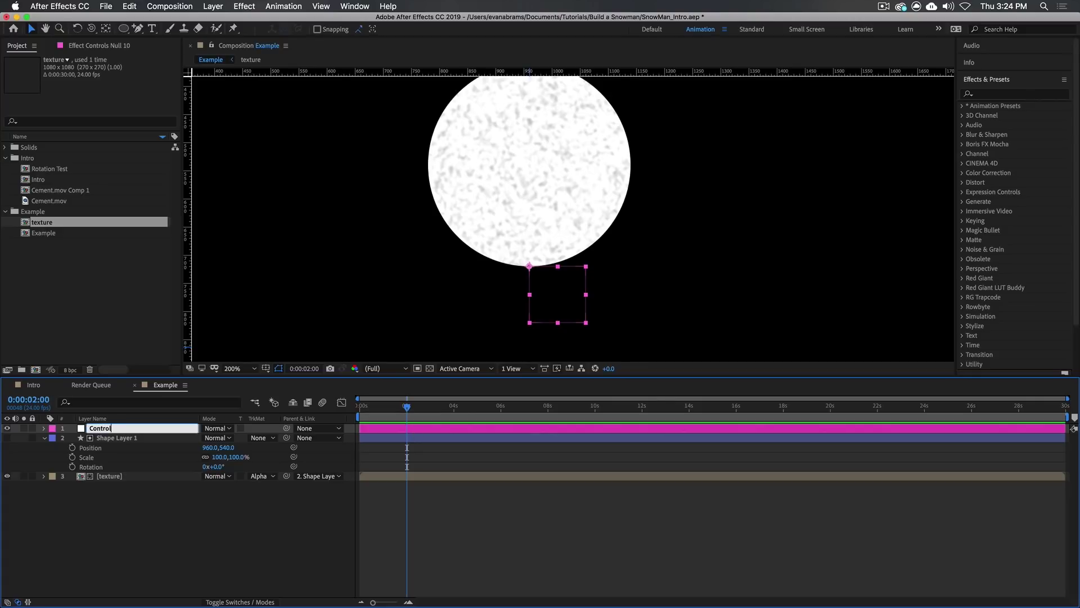
key("Return")
left_click(524, 440)
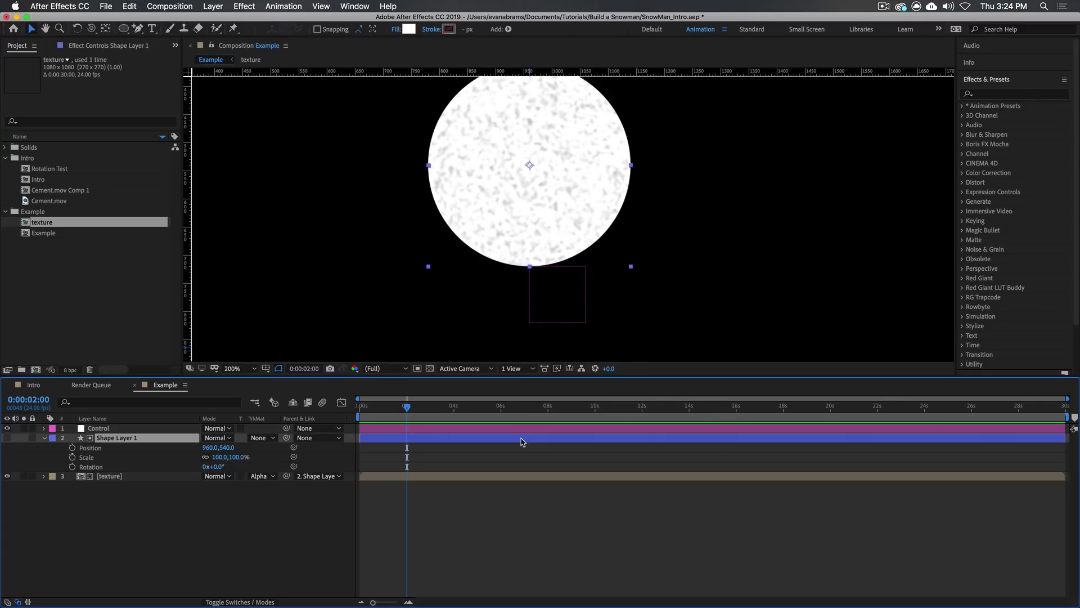
key("Return")
type("Body")
key("Return")
- Duplicate the Control null and rename the copy as Reference
left_click(450, 429)
key("ctrl+d")
key("Return")
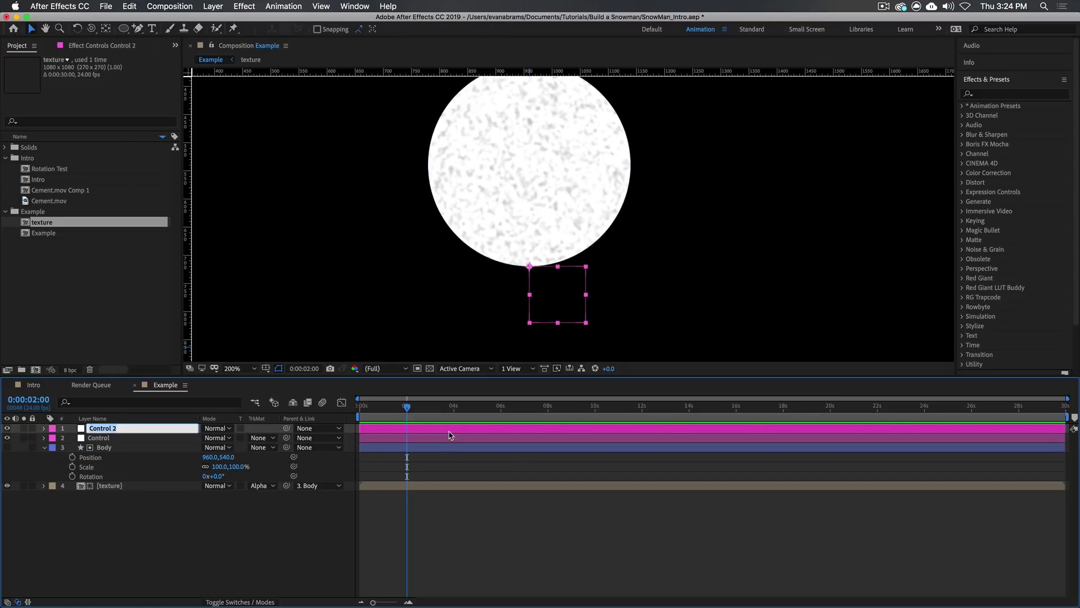
type("Reference")
key("Return")
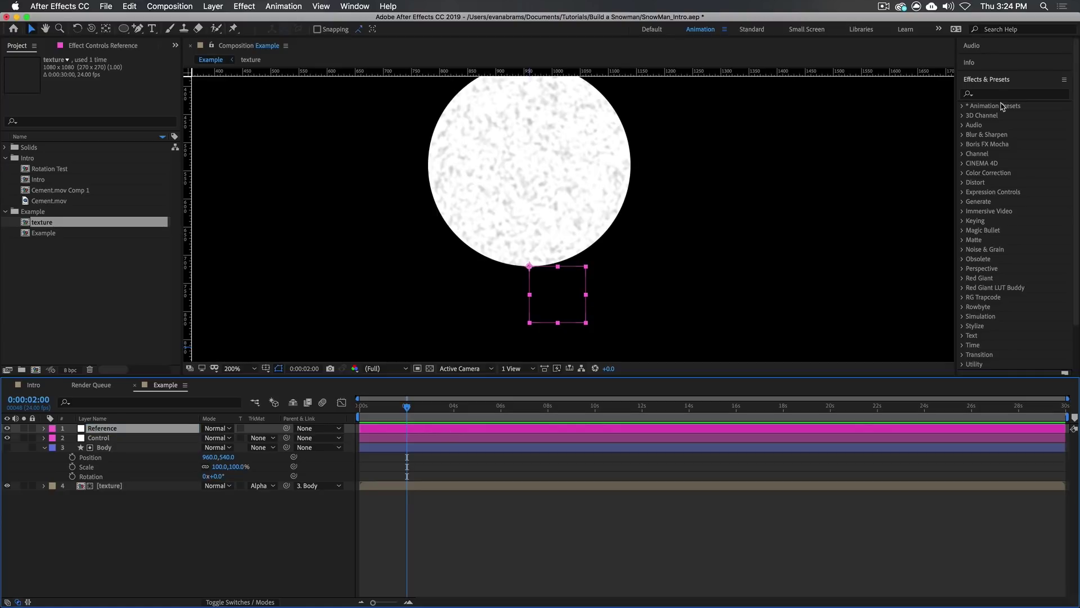
- Parent Body to Control and Control to Reference, and show the Position property of both nulls
key("comma")
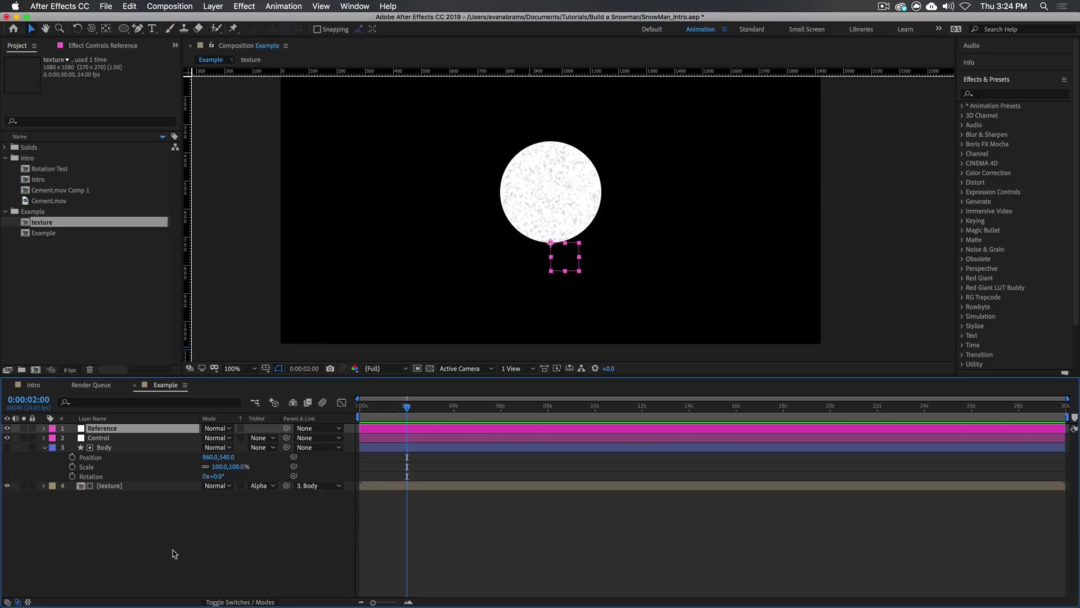
left_click(134, 448)
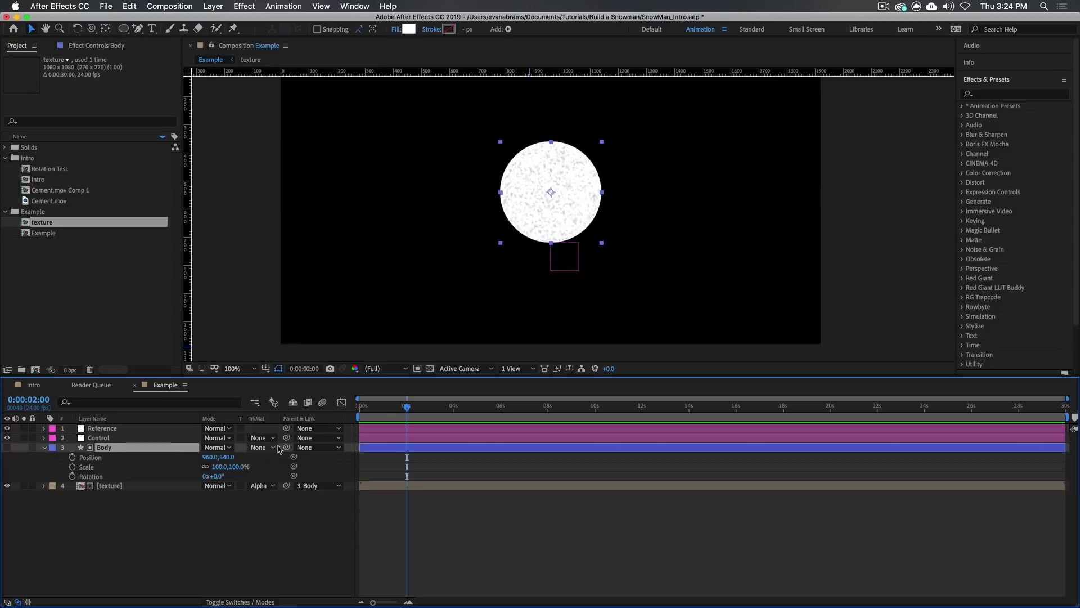
left_click_drag(284, 447, 108, 432)
key("p")
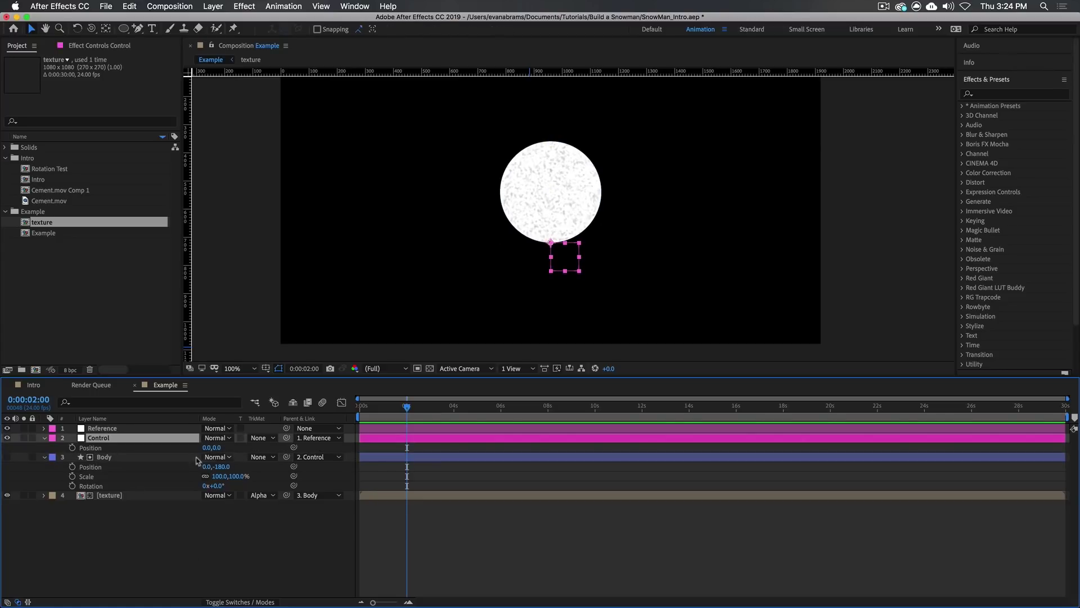
left_click(139, 450)
left_click(129, 429)
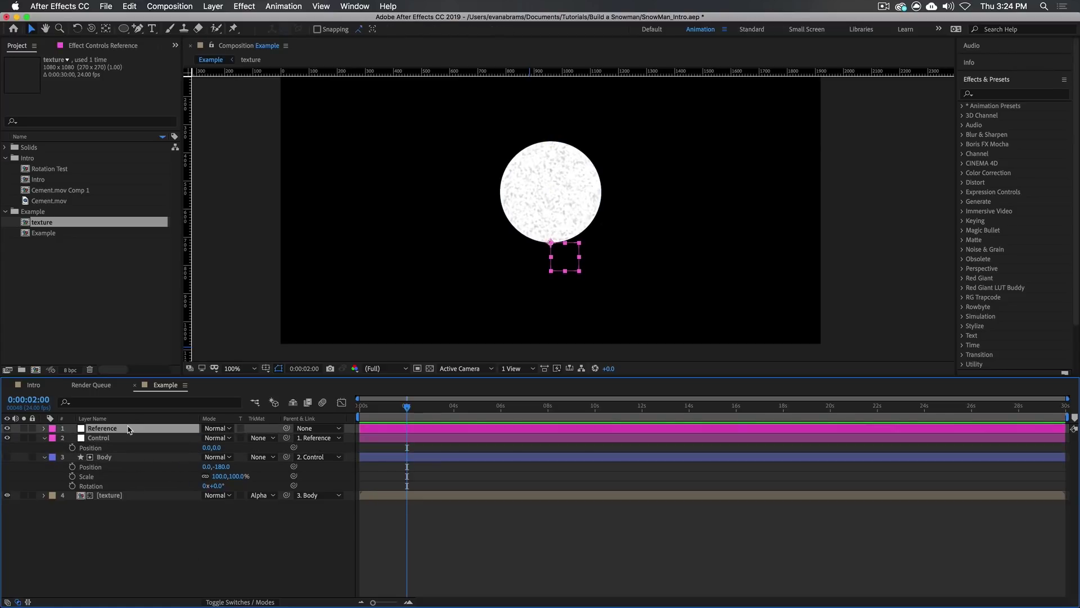
key("p")
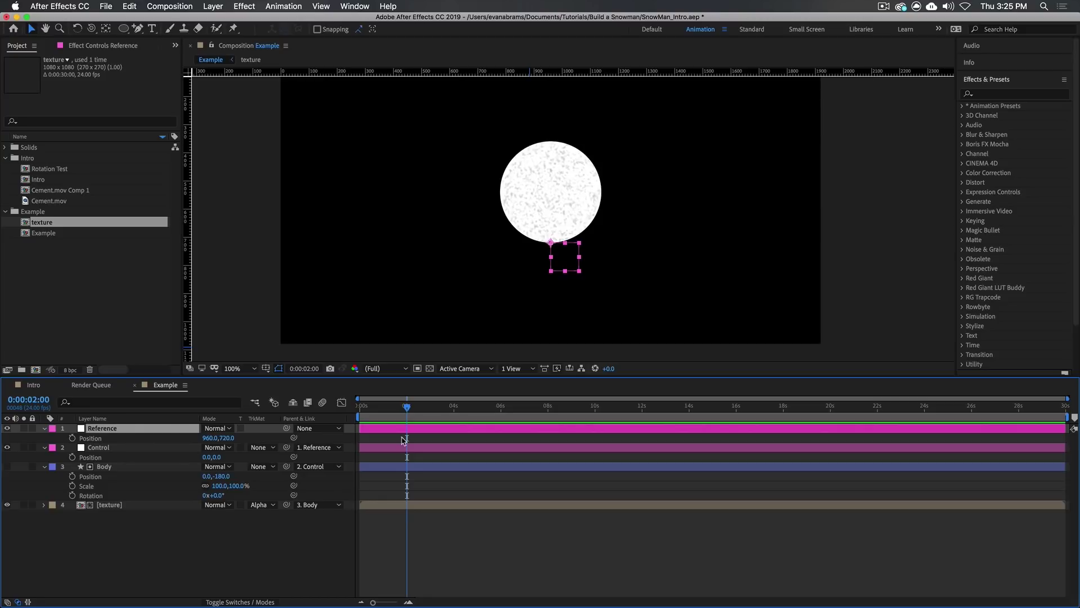
- Try X Position values of 385 and 360 on the Control null, and undo the changes
left_click(149, 447)
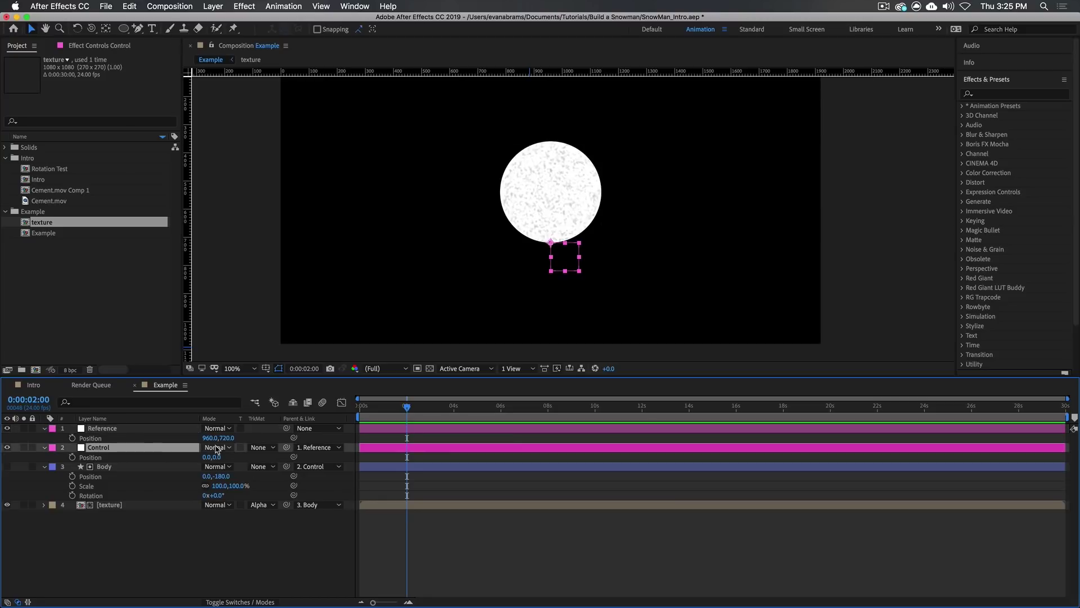
left_click_drag(209, 456, 359, 455)
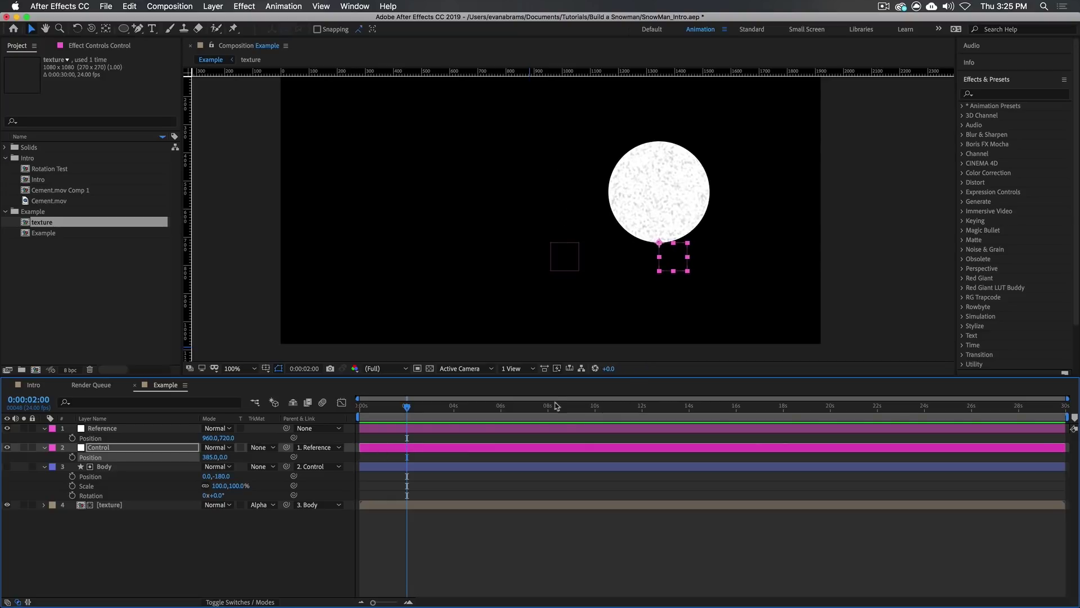
left_click(210, 457)
type("360")
key("Return")
key("super+z")
key("super+z")
key("super+z")
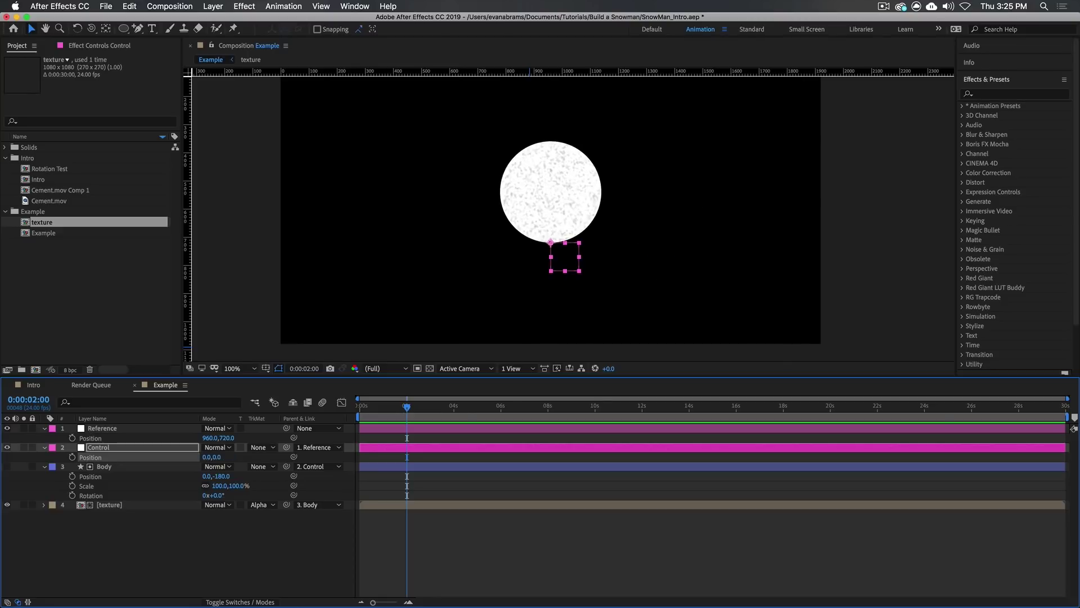
- Try the rig with Control's X Position at 205 and Reference moved to about X 370, and undo both moves
left_click(210, 457)
type("205")
key("Return")
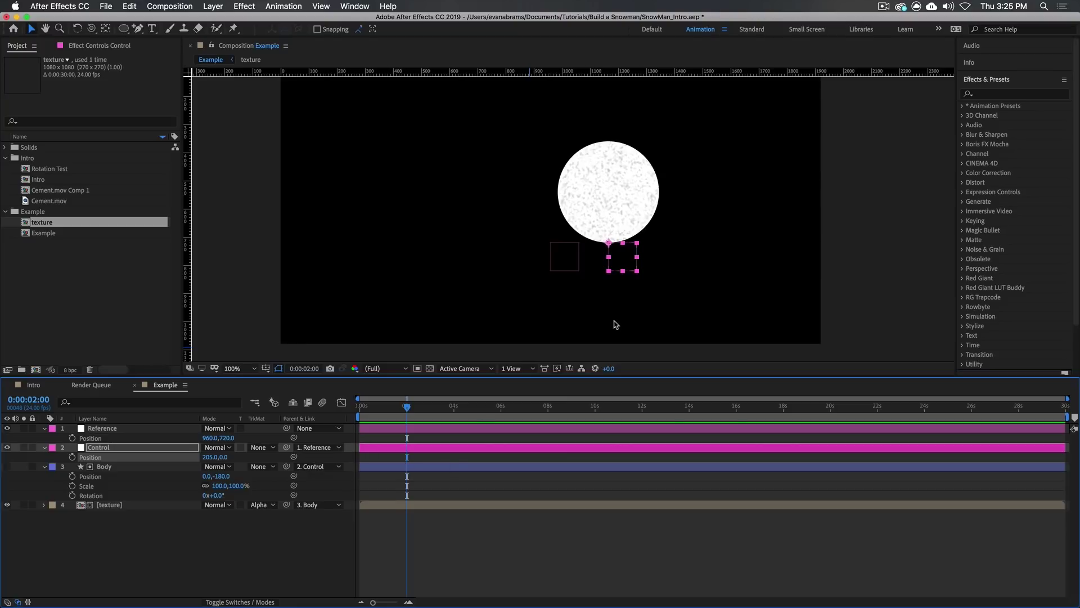
left_click(564, 256)
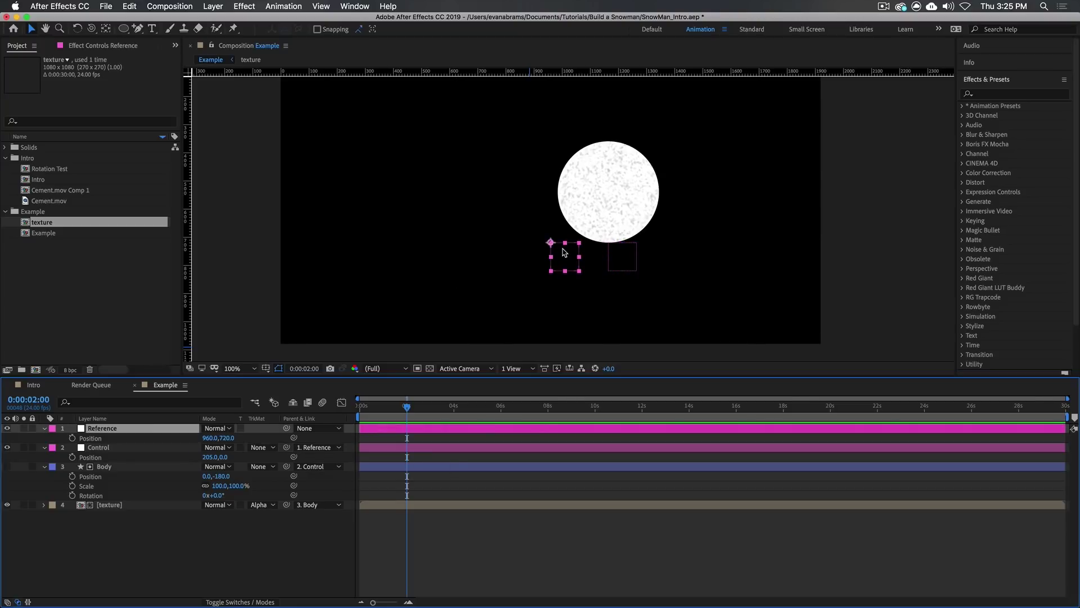
left_click_drag(565, 253, 398, 258)
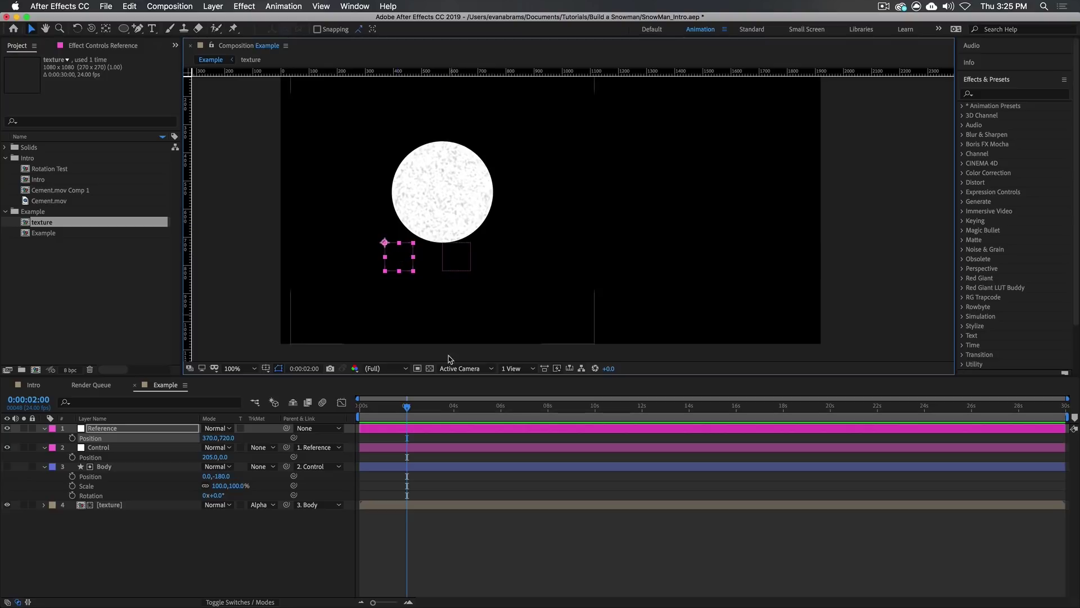
key("super+z")
key("super+z")
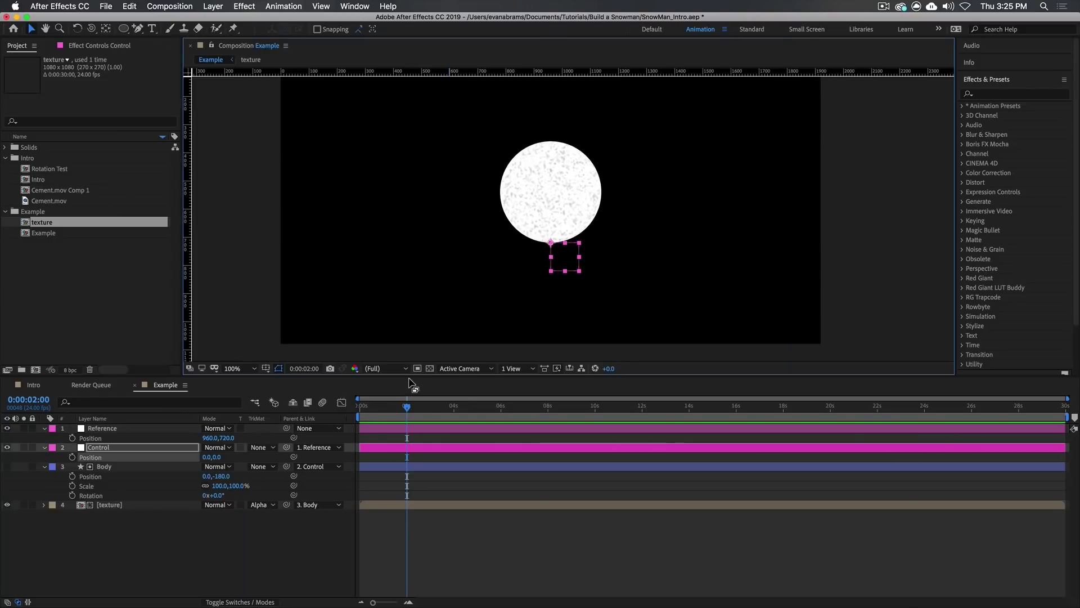
- At the start of the timeline, display the proportional grid and move the Reference null to the grid intersection at about 320, 720
left_click_drag(394, 412, 238, 397)
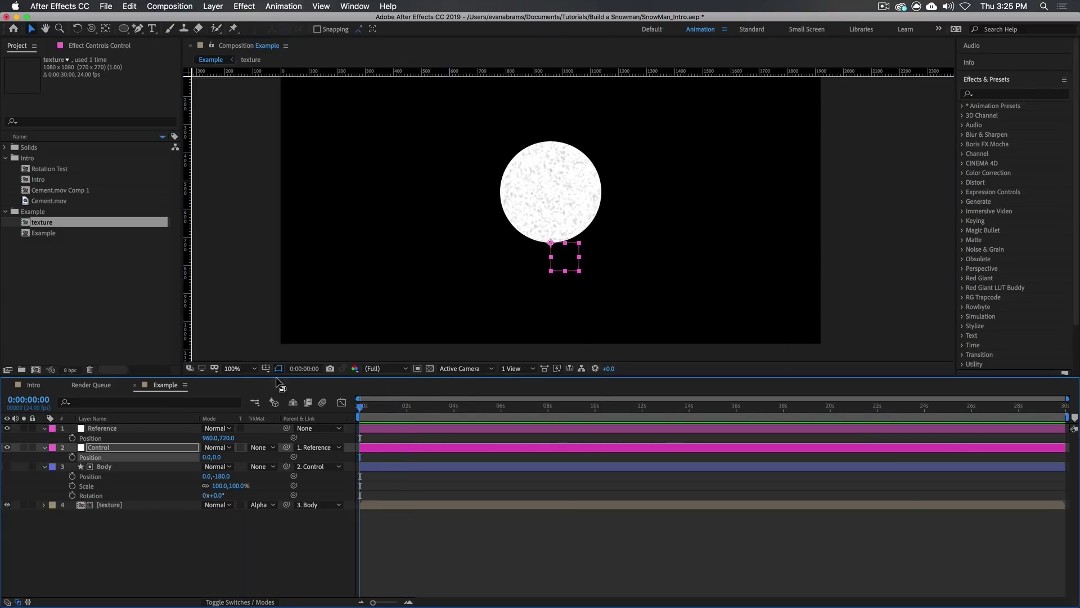
left_click(268, 369)
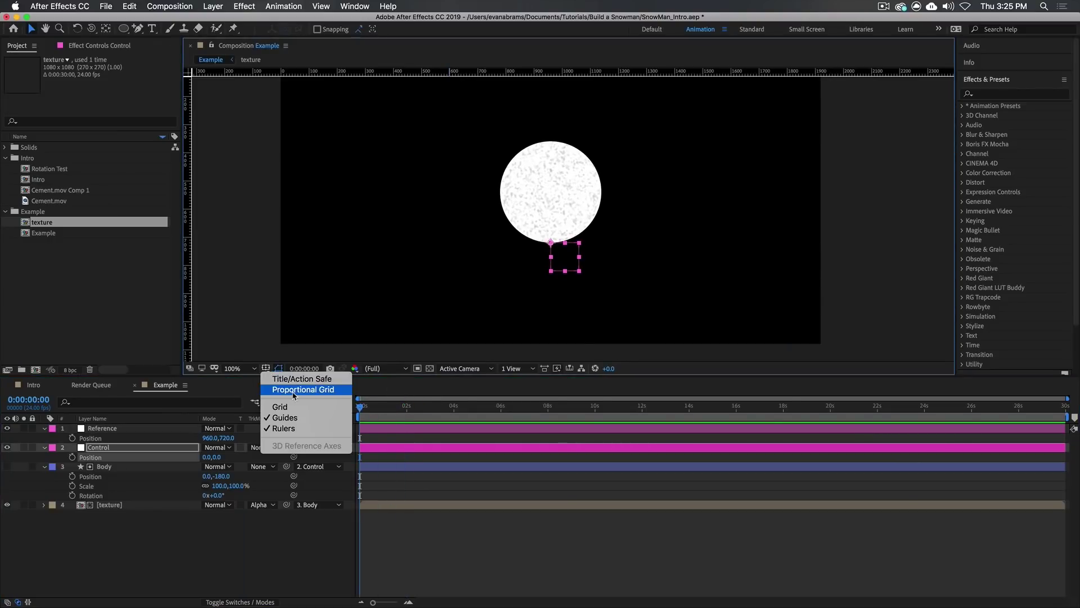
left_click(293, 390)
left_click(387, 427)
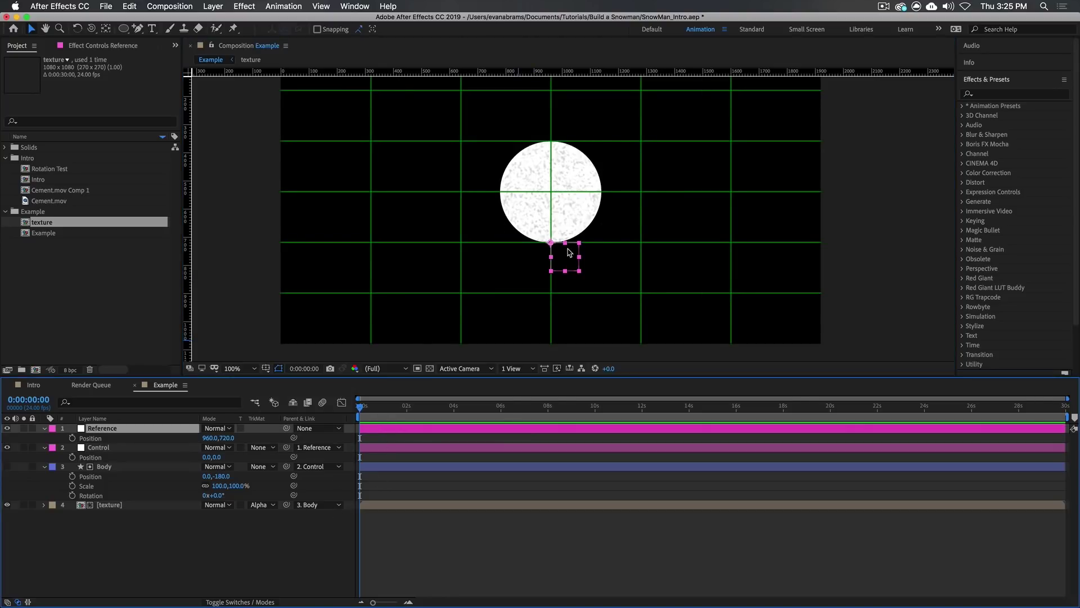
left_click_drag(570, 252, 423, 233)
scroll(394, 253, "up", 4)
scroll(423, 211, "down", 2)
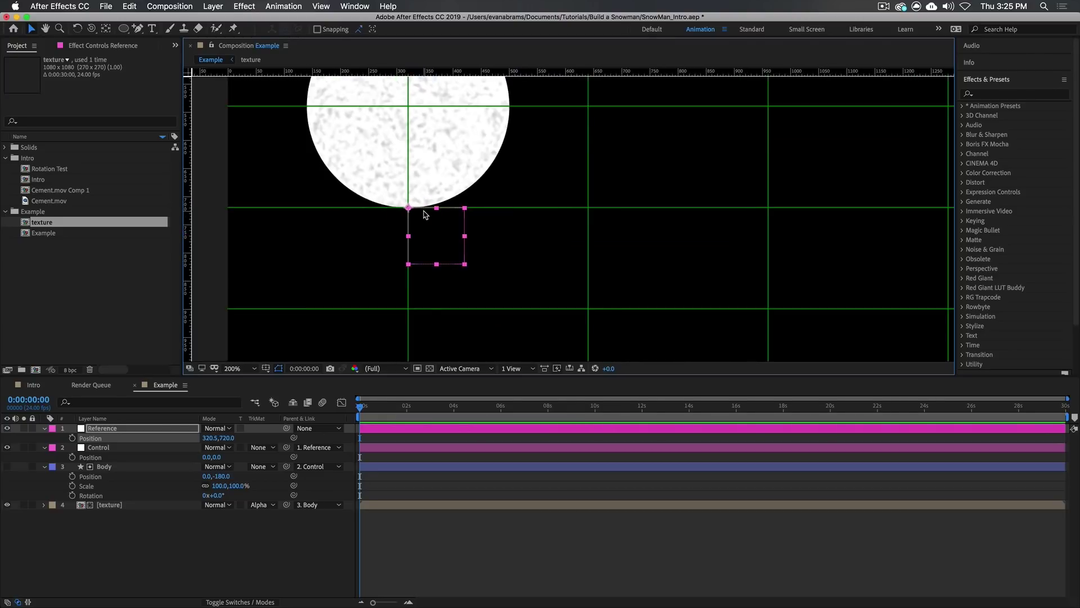
left_click_drag(509, 149, 464, 235)
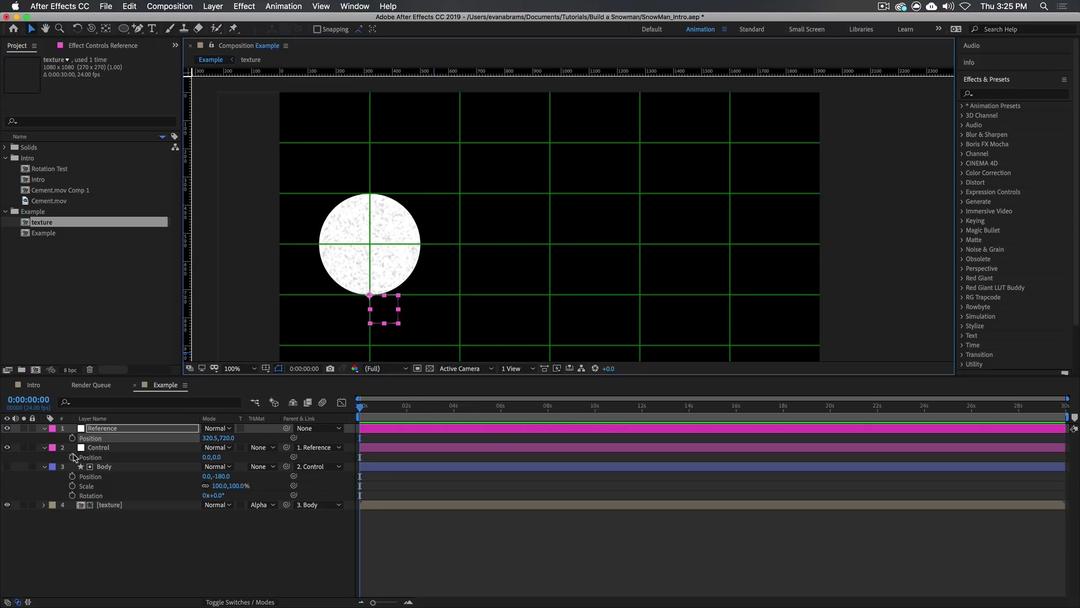
- Keyframe the Control null's X Position at 0 at the start, 320 at 1:23 and 640 at 4:00
left_click(72, 457)
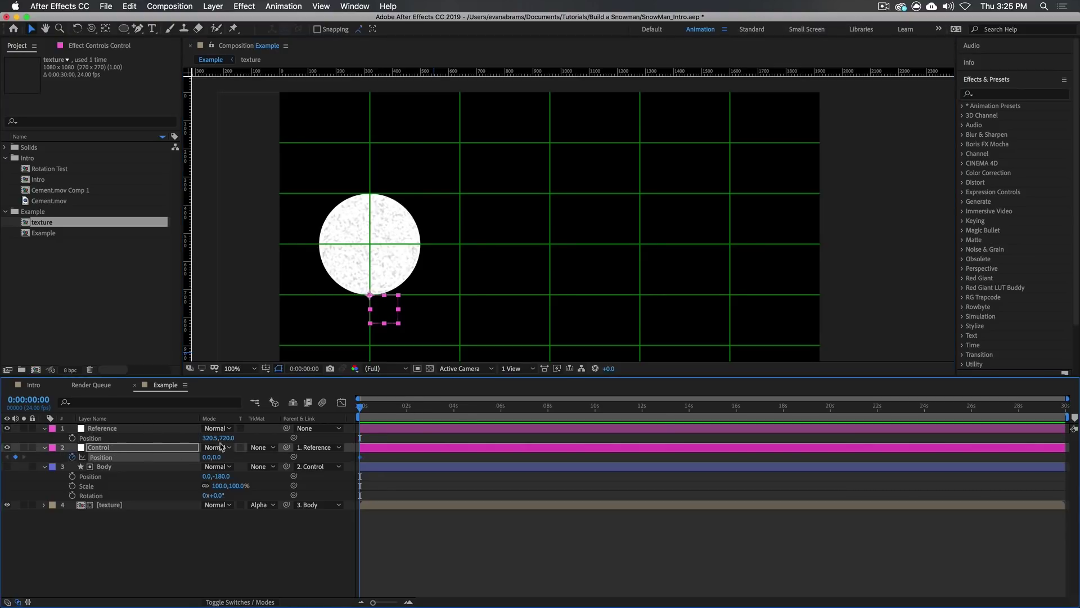
left_click(406, 407)
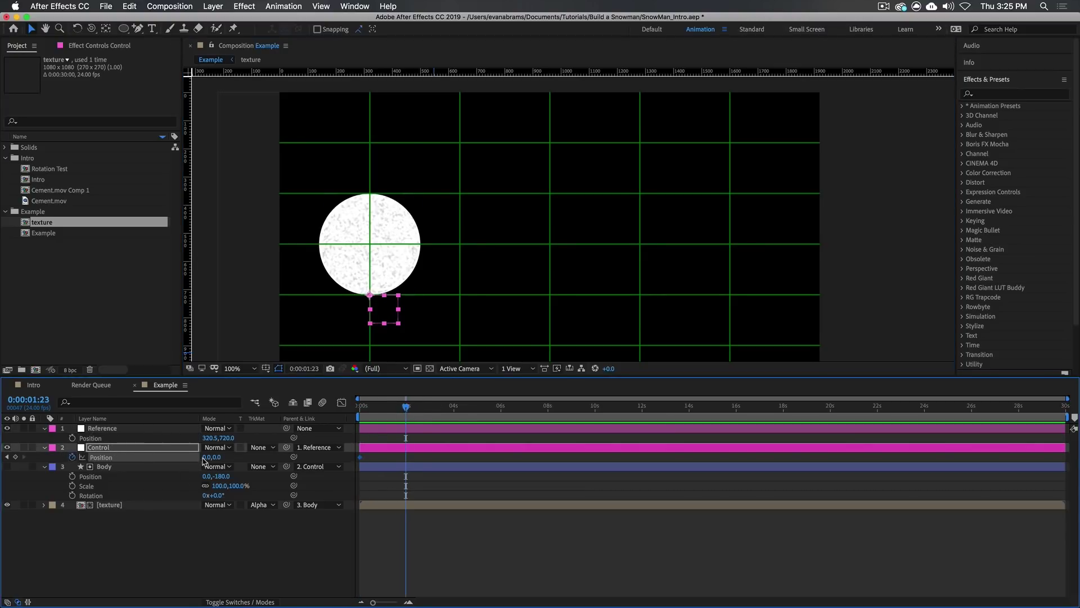
left_click_drag(206, 456, 383, 452)
left_click_drag(440, 413, 453, 409)
left_click_drag(208, 457, 388, 456)
left_click(211, 457)
type("640")
key("Return")
- Align the Reference null exactly to X 320 on the grid line and preview the circle's motion from the start
left_click(349, 543)
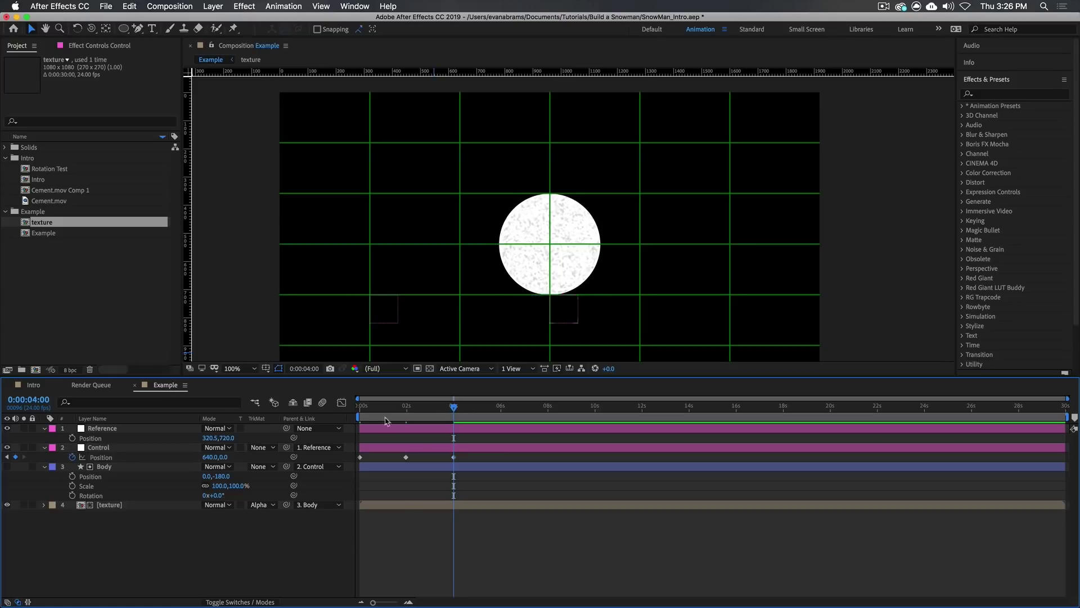
scroll(585, 257, "up", 1)
left_click_drag(584, 256, 621, 202)
scroll(622, 201, "down", 1)
left_click_drag(430, 409, 286, 429)
key("space")
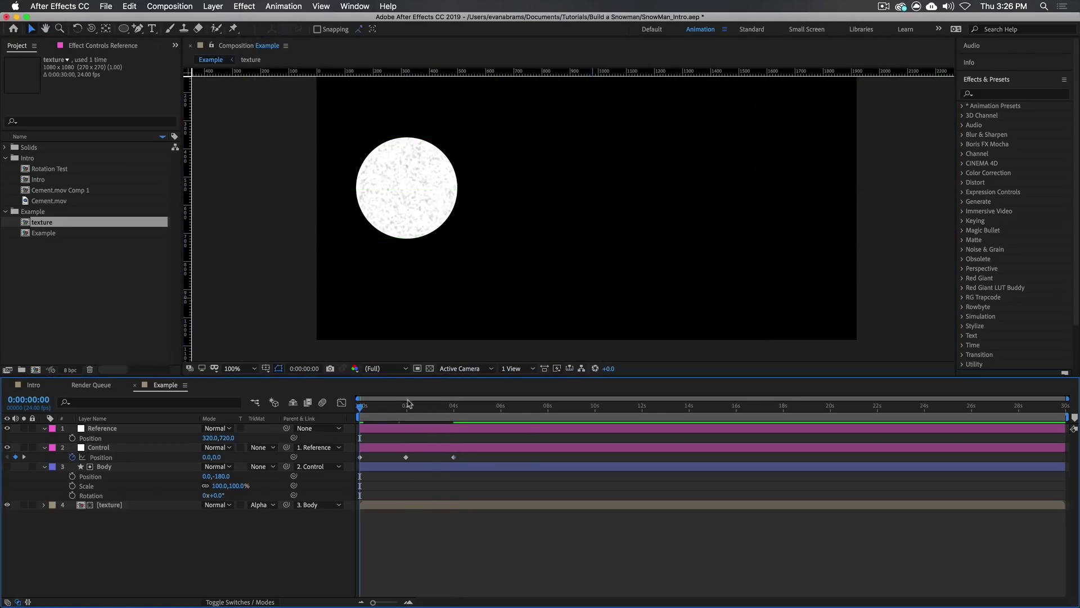
key("space")
- Keyframe the Control null's Scale at 100% at 4:00 and 90% at 1:23
left_click_drag(409, 415, 454, 417)
left_click(465, 449)
key("shift+s")
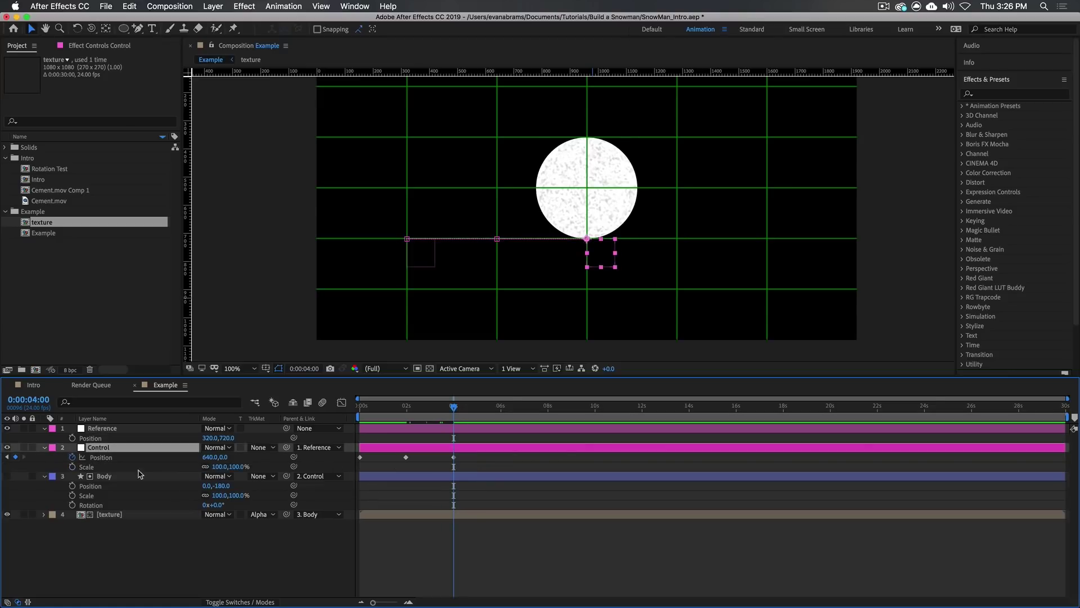
left_click(72, 467)
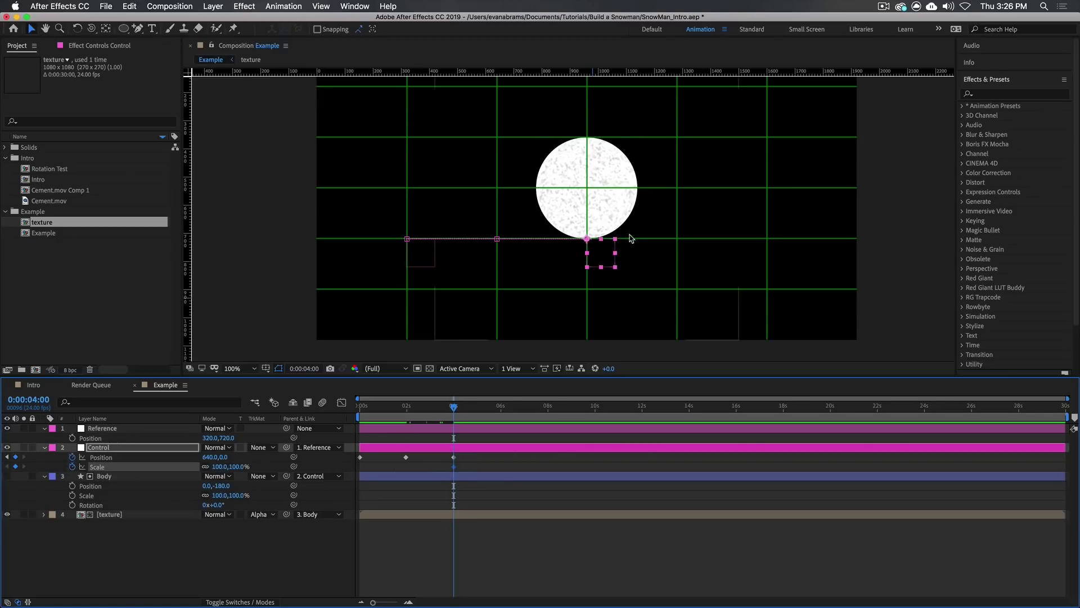
left_click_drag(429, 419, 406, 418)
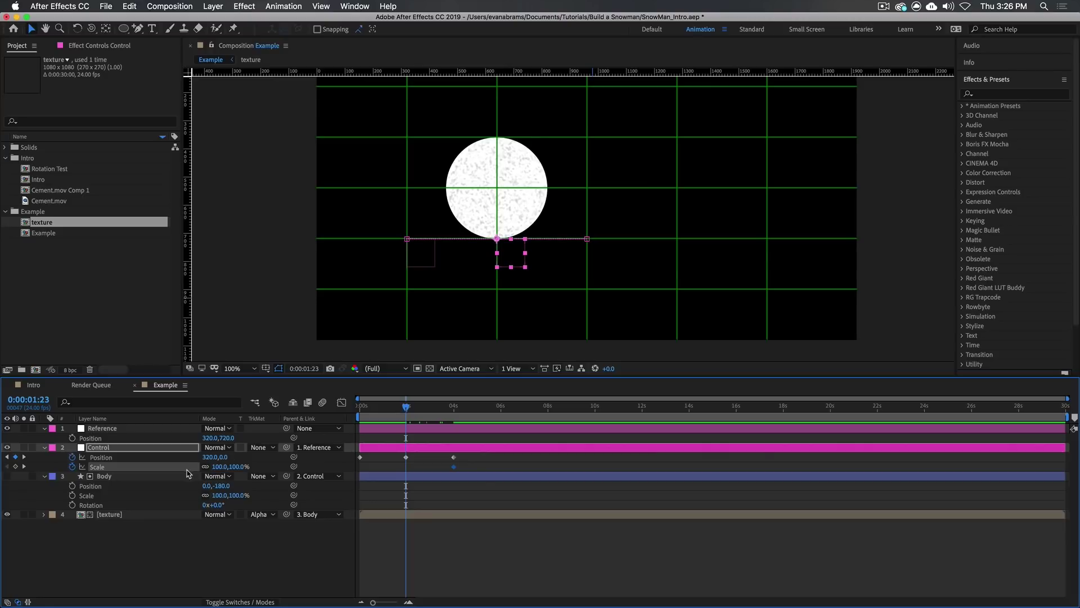
left_click(221, 466)
type("90")
key("Return")
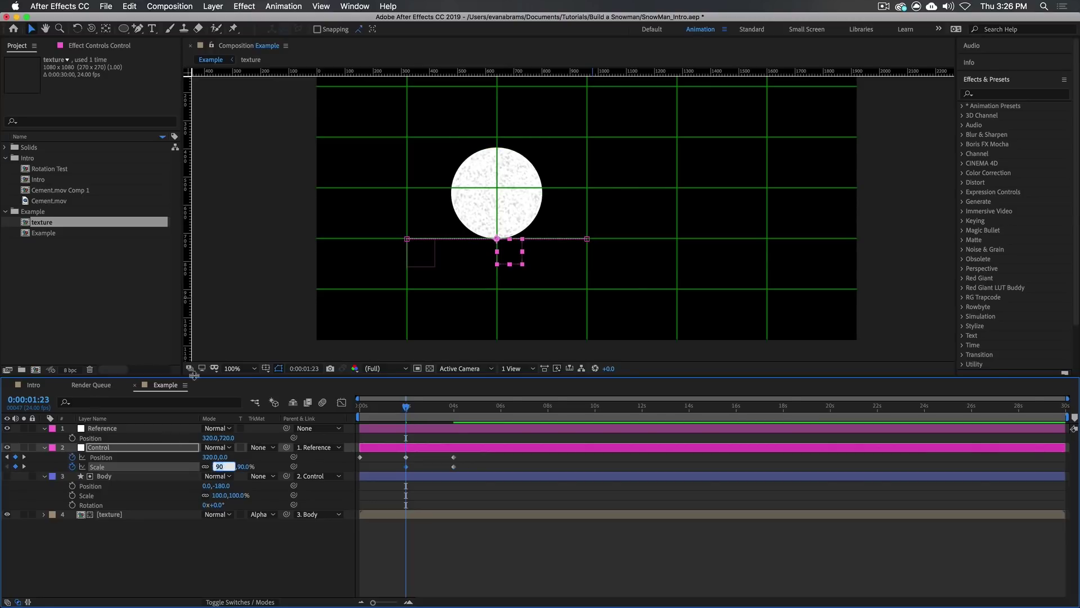
- Keyframe the Control null's Scale at 80% at the start of the timeline
key("Home")
left_click(234, 466)
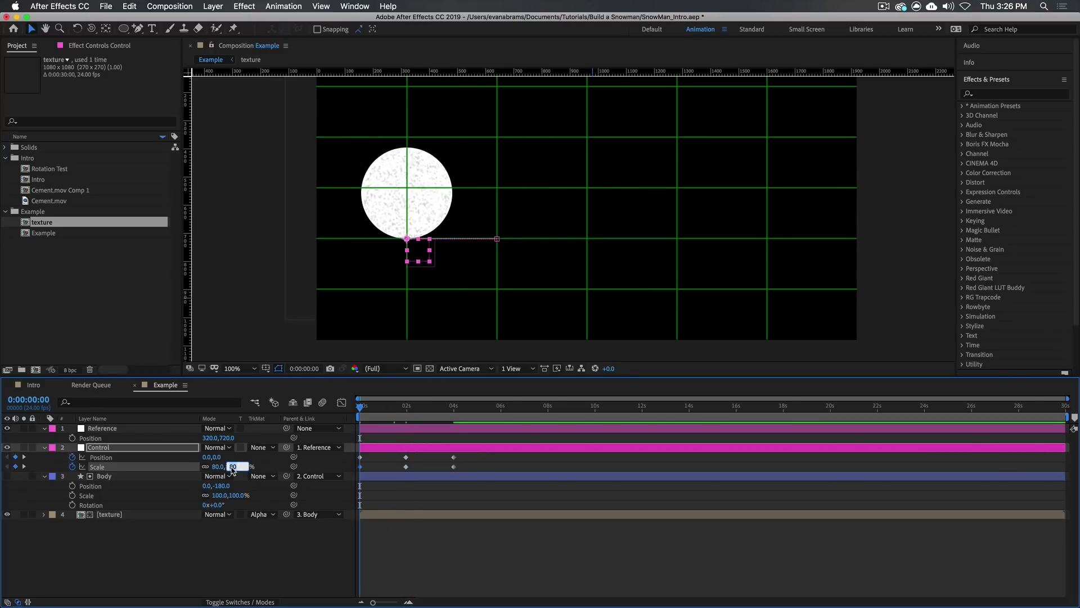
type("80")
key("Return")
key("F2")
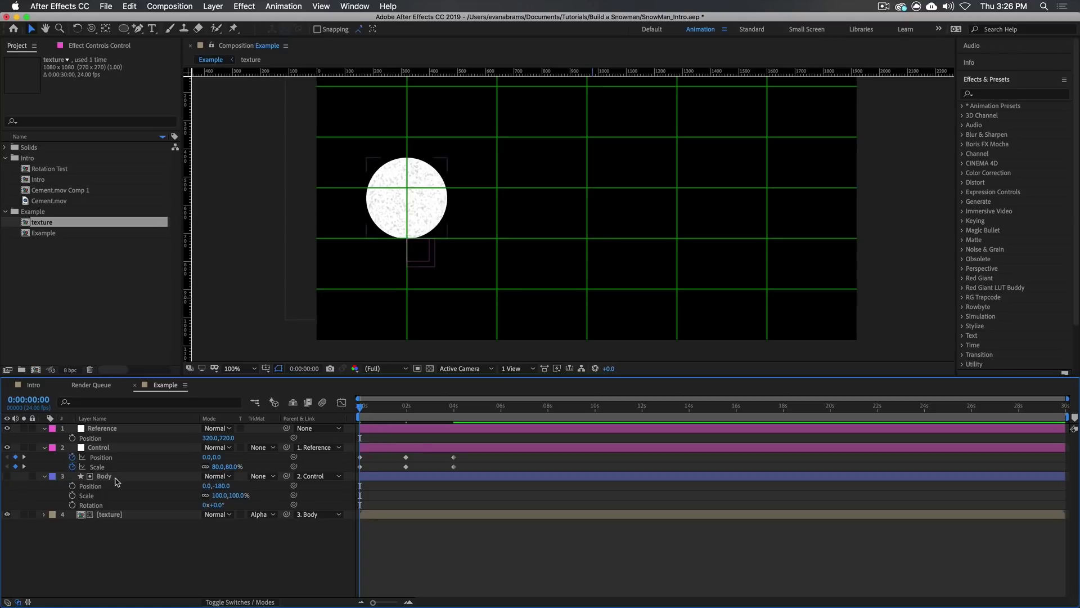
- Apply Easy Ease to all of the Control null's Position and Scale keyframes and lengthen their incoming influence in the speed graph
left_click(381, 412)
left_click_drag(382, 411, 354, 476)
key("F9")
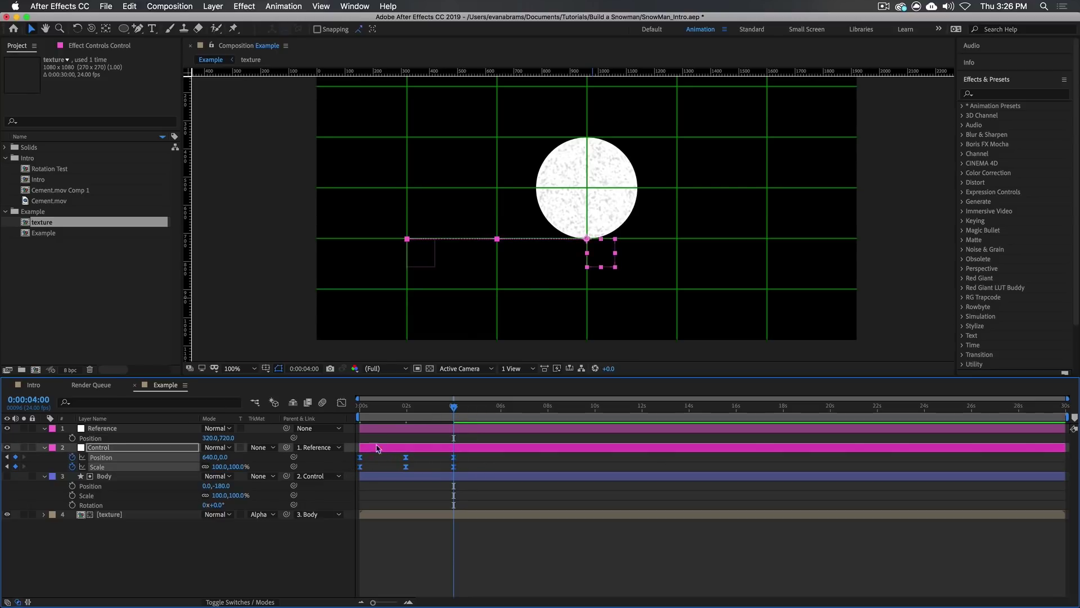
left_click(342, 402)
left_click_drag(501, 555, 338, 583)
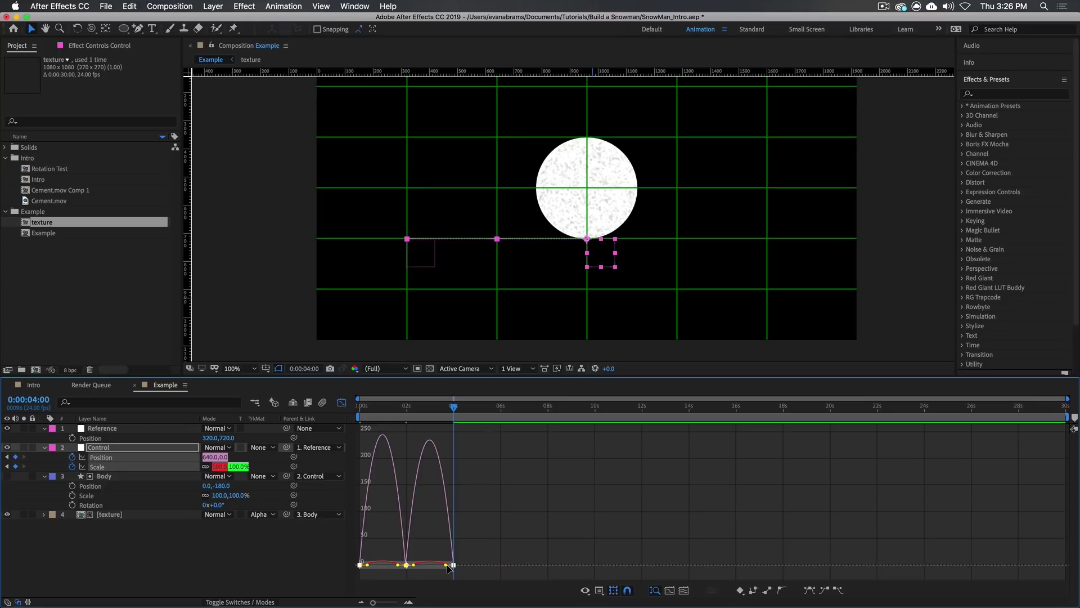
left_click_drag(446, 567, 422, 566)
- Preview the eased motion from the start, close the graph editor and park the time at 4:00
left_click_drag(383, 409, 355, 409)
key("space")
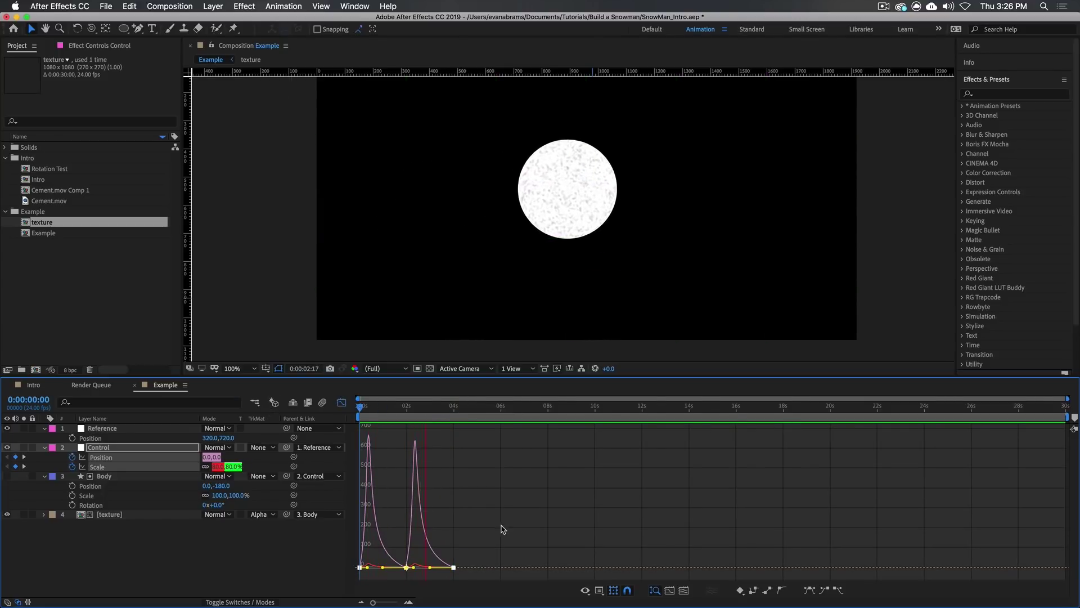
key("shift+F3")
left_click(455, 406)
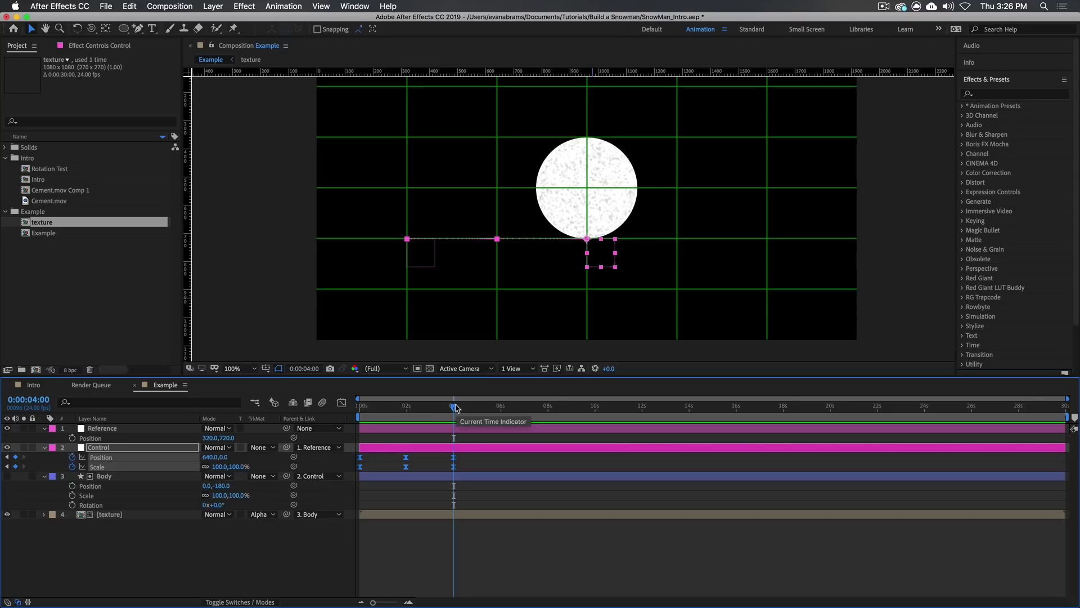
left_click(524, 552)
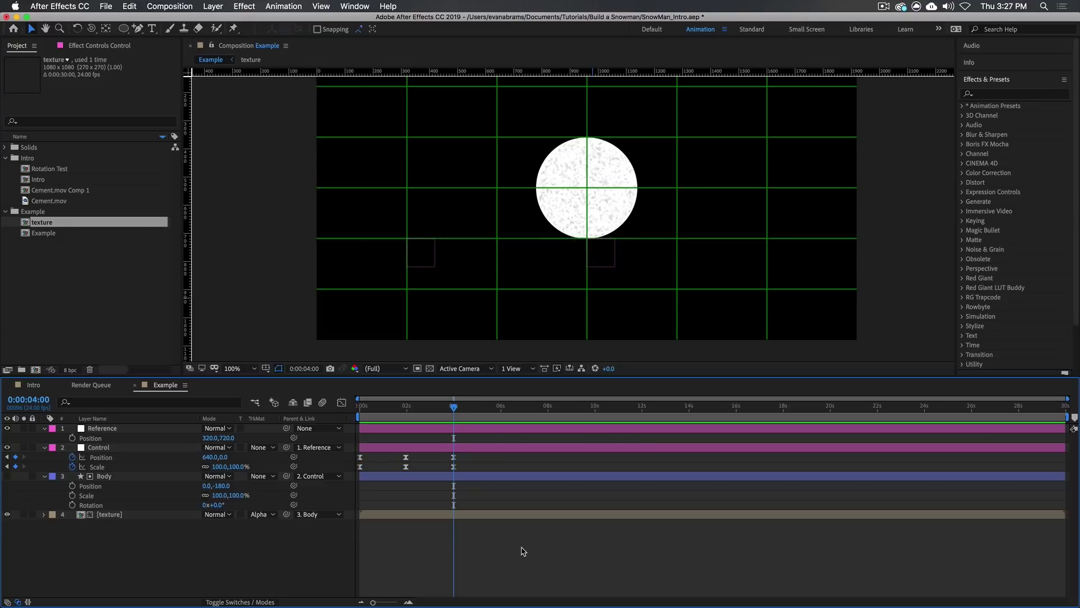
left_click(454, 478)
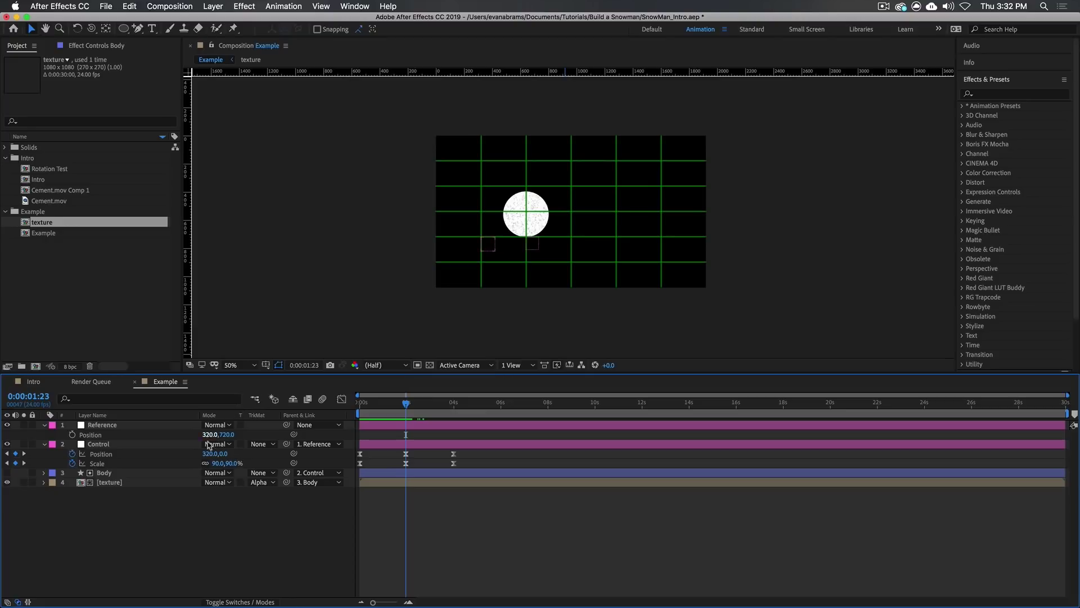
- Add an expression to the Body layer's Rotation and enlarge the timeline area to give it room
left_click(117, 476)
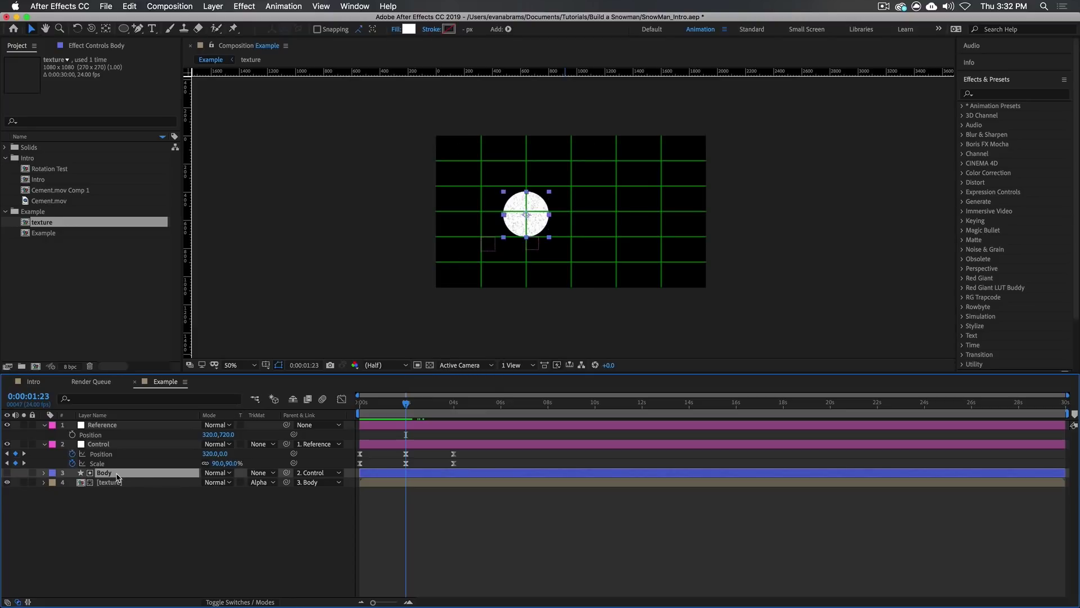
key("r")
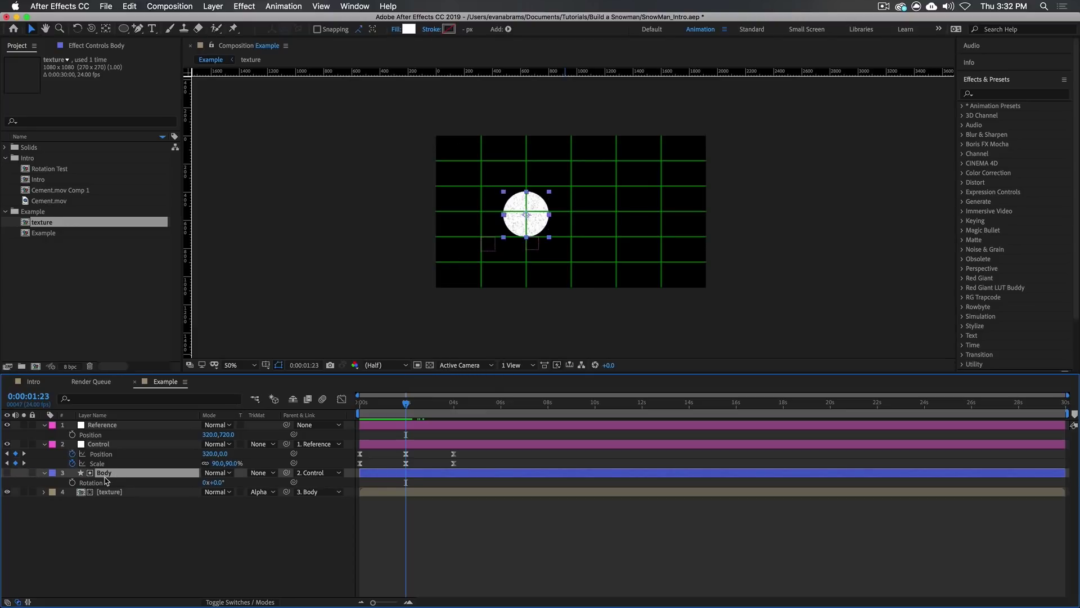
left_click(73, 482, "alt")
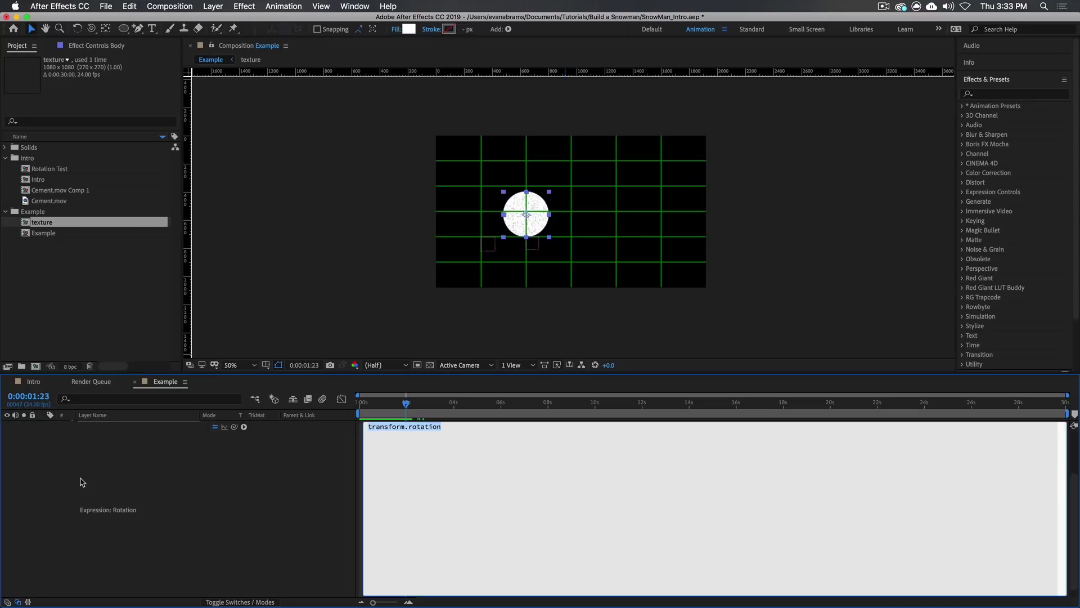
scroll(402, 467, "up", 3)
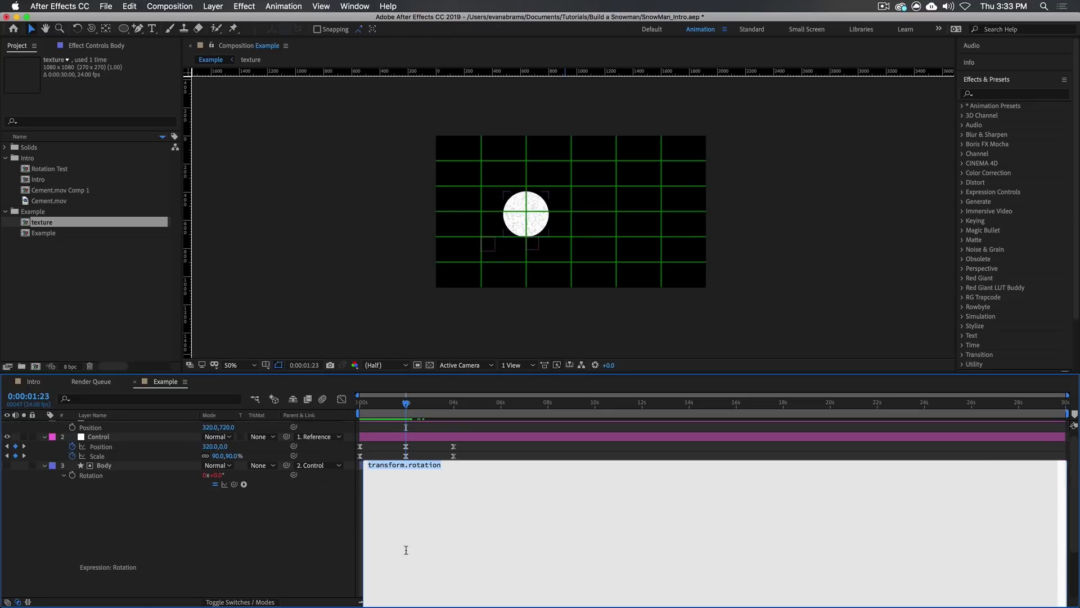
left_click(322, 557)
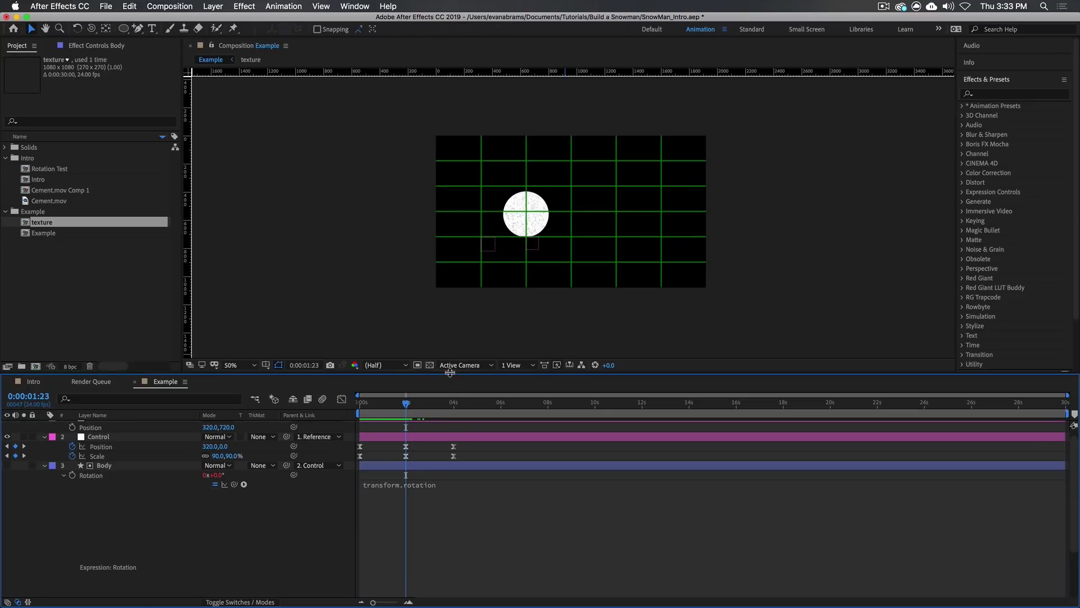
left_click_drag(451, 375, 458, 264)
left_click(452, 399)
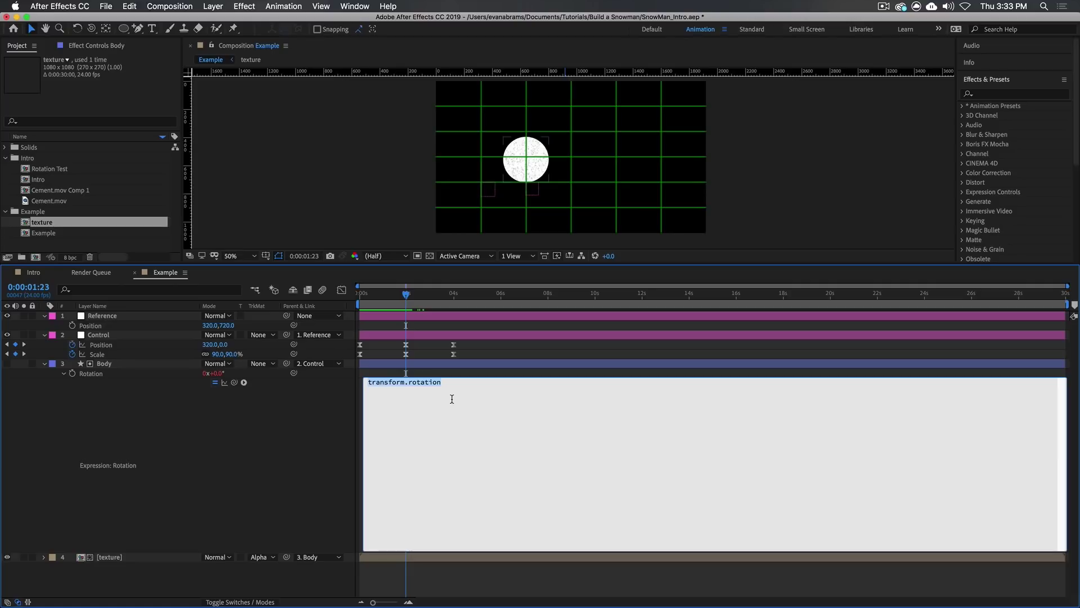
- Begin the Rotation expression with the diameter line d=360; and the circumference line c=d*Math.PI;
type("d=")
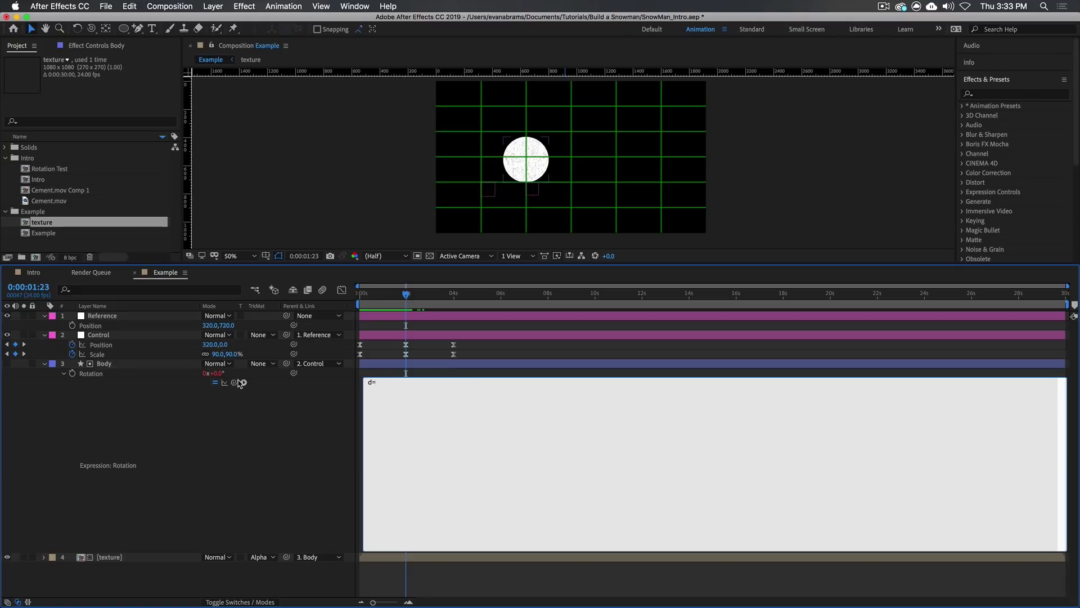
type("360")
type(";")
key("Return")
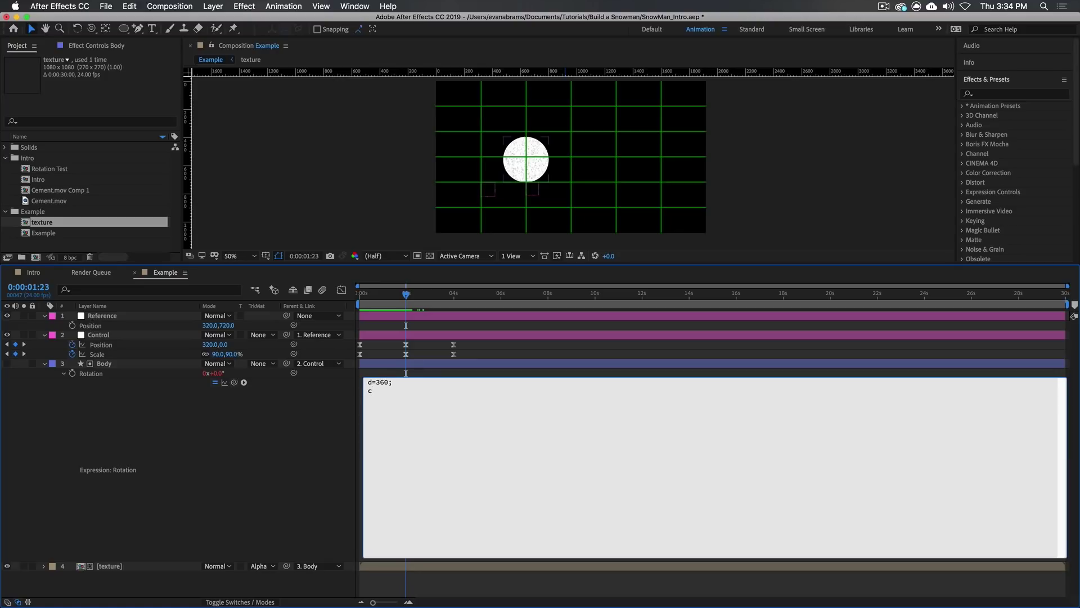
type("c=d*Math.PI;")
key("Return")
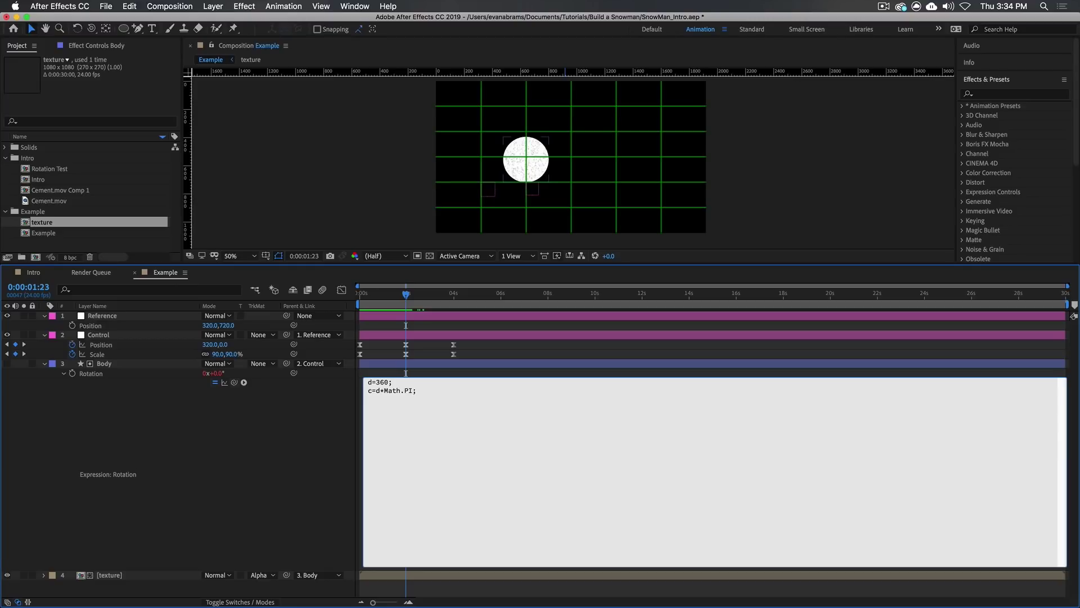
- Add the degrees-per-pixel line r=360/c; to the Rotation expression
type("r=360/c")
type(";")
key("Return")
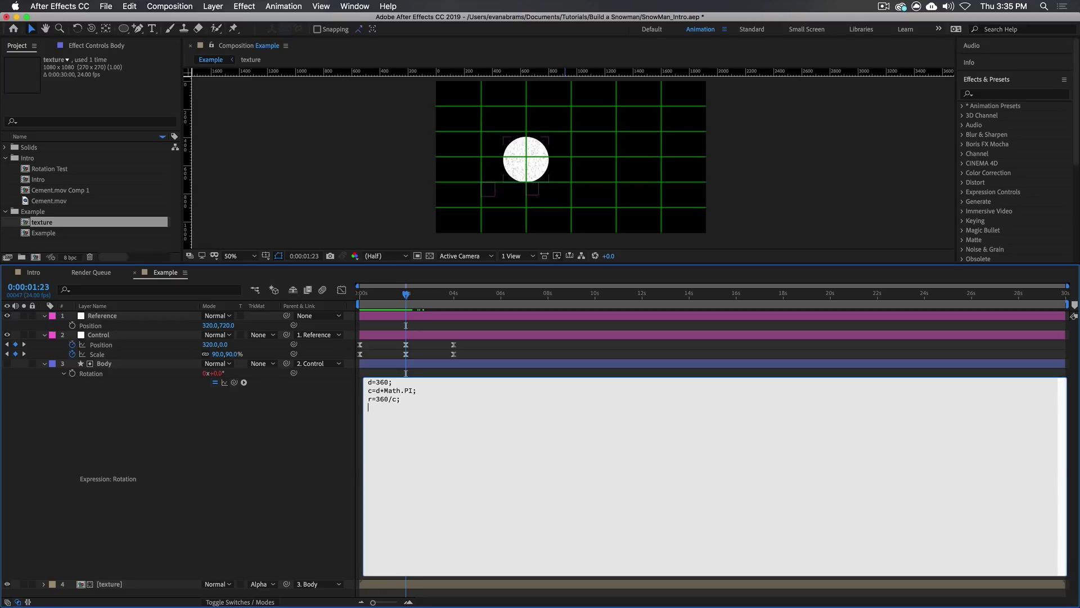
- Define deltax in the expression as the Control null's X Position: deltax=thisComp.layer("Control").transform.position[0];
type("deltax=")
left_click_drag(235, 383, 211, 346)
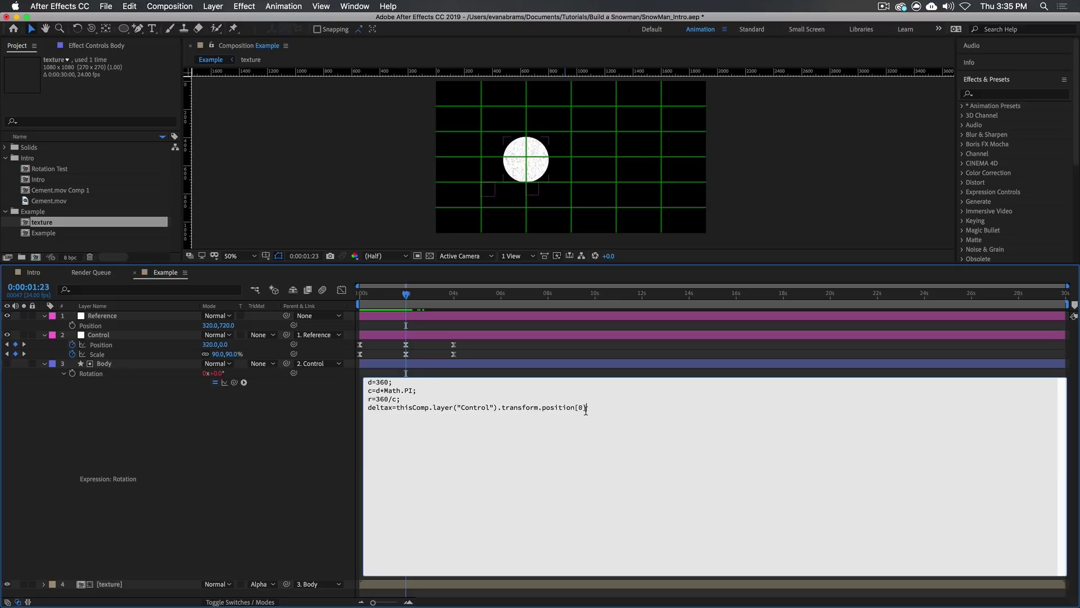
type(";")
double_click(580, 406)
key("Return")
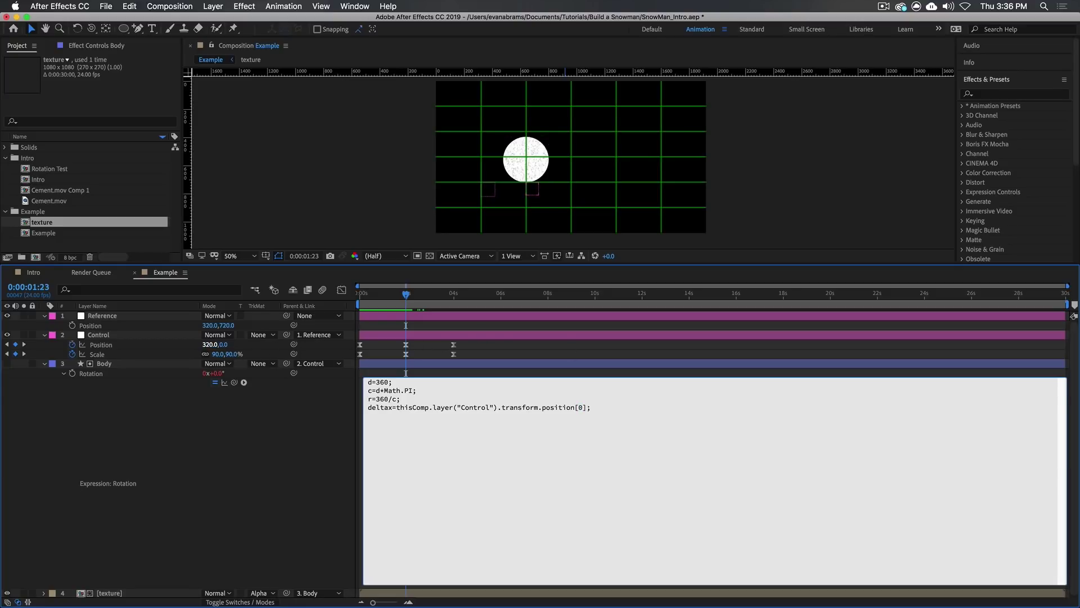
- Define s in the expression as the Control null's X Scale: s=thisComp.layer("Control").transform.scale[0];
type("s=")
left_click_drag(234, 382, 216, 356)
type(";")
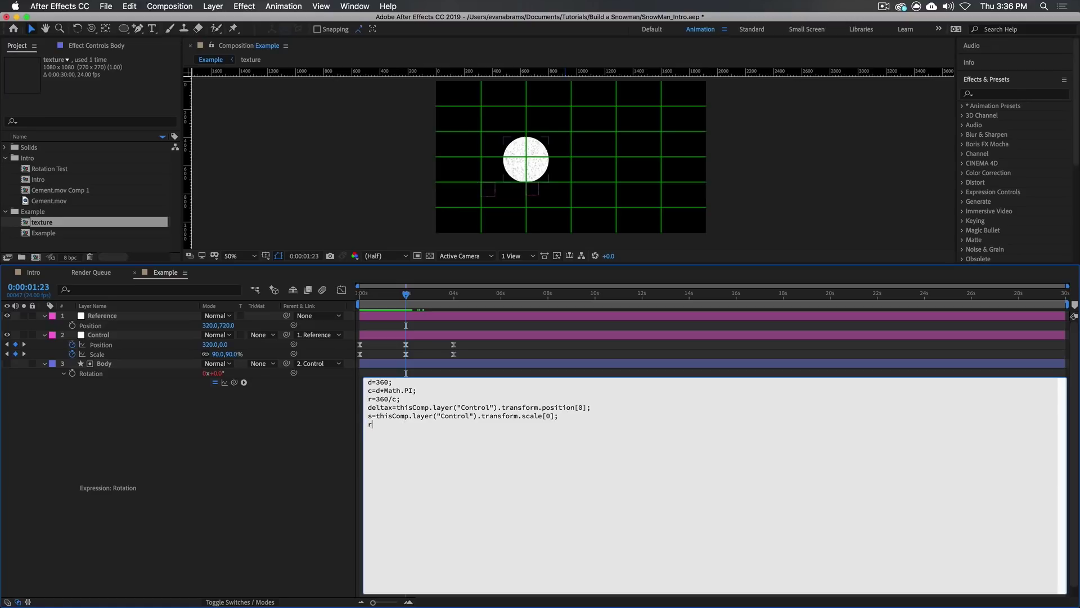
- Finish the Rotation expression with r*deltax/s, divide the scale in the s line by 100, and apply it
type("*")
type("deltax")
type("/")
type("s")
type("/100")
left_click(436, 350)
- Preview the rolling snowball from the start and inspect its rotation at 4:00 and 1:23
left_click_drag(409, 308, 329, 306)
scroll(505, 159, "up", 1)
key("space")
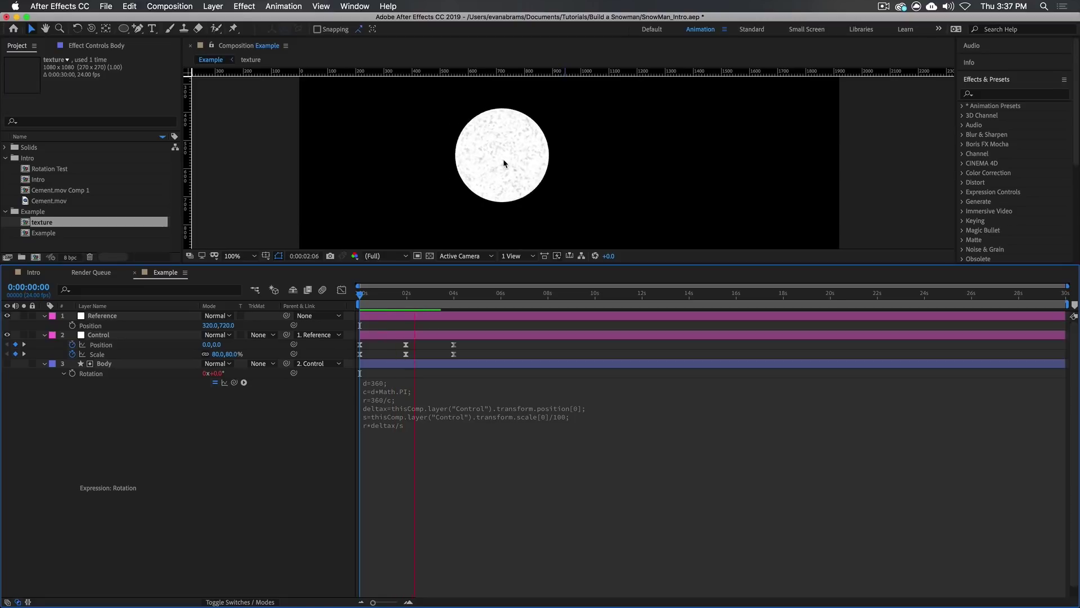
left_click_drag(432, 301, 454, 304)
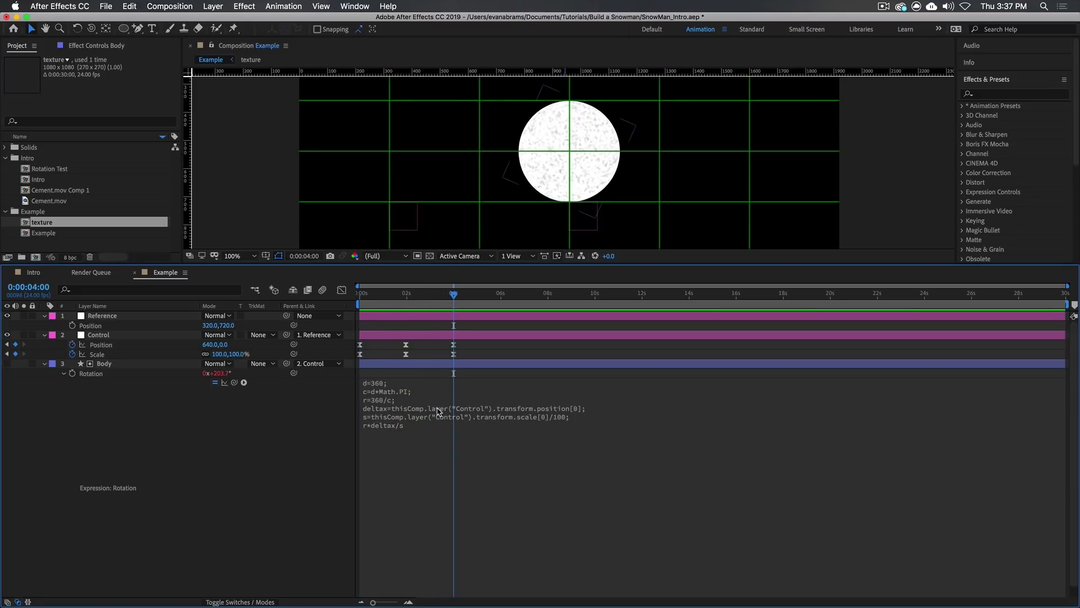
left_click_drag(450, 298, 402, 303)
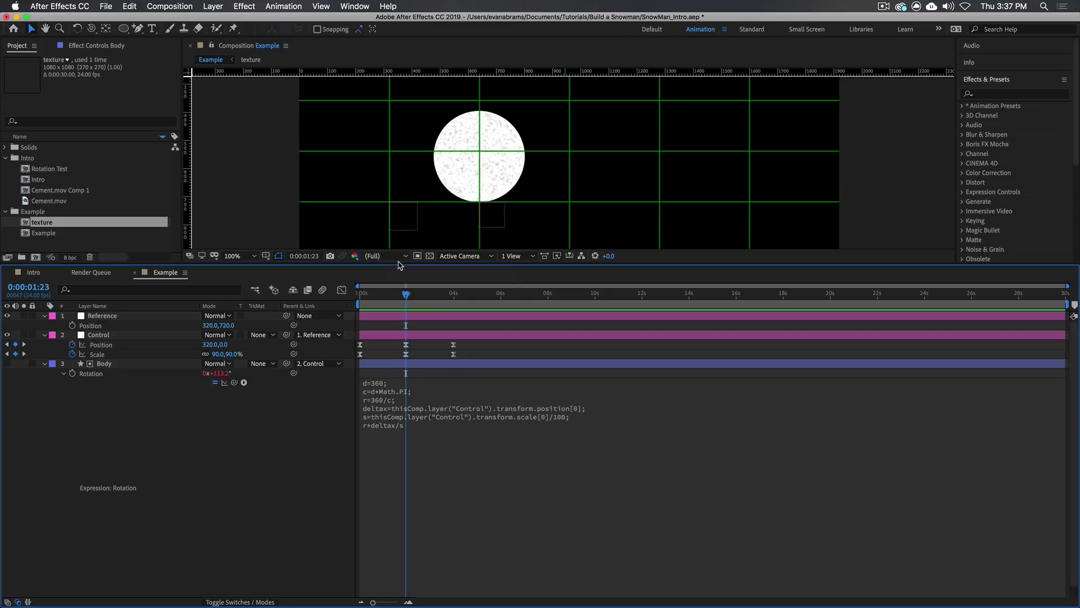
- Shift the Control null's 1:23 Position keyframe to 1:09, paste a copy at 1:23 and nudge that one back to X 270
left_click_drag(400, 264, 402, 321)
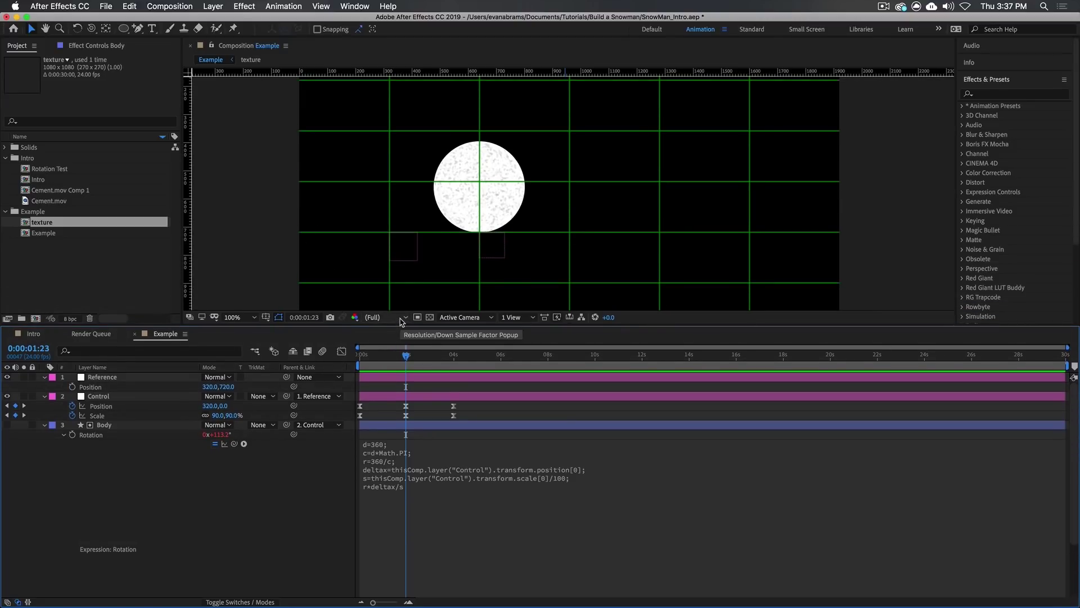
key("period")
left_click_drag(438, 218, 597, 203)
scroll(422, 400, "up", 2)
left_click_drag(406, 408, 536, 406)
key("v")
left_click(451, 402)
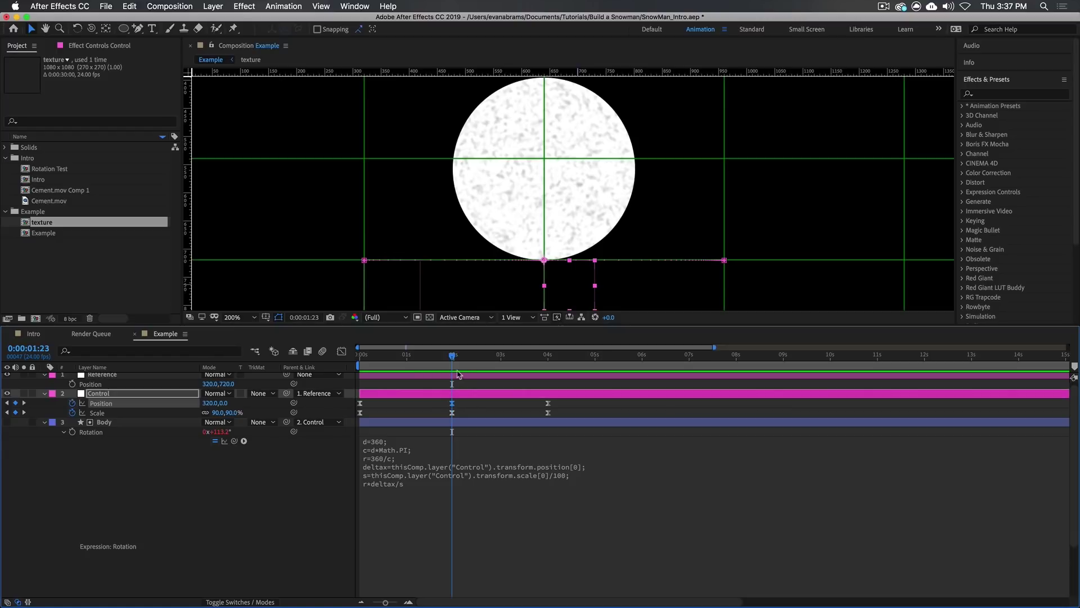
mouse_move(444, 365)
left_mouse_down()
mouse_move(362, 372)
mouse_move(429, 371)
mouse_move(427, 358)
mouse_move(452, 366)
left_mouse_up()
key("super+v")
key("shift+Left")
key("shift+Left")
key("shift+Left")
key("shift+Left")
key("shift+Left")
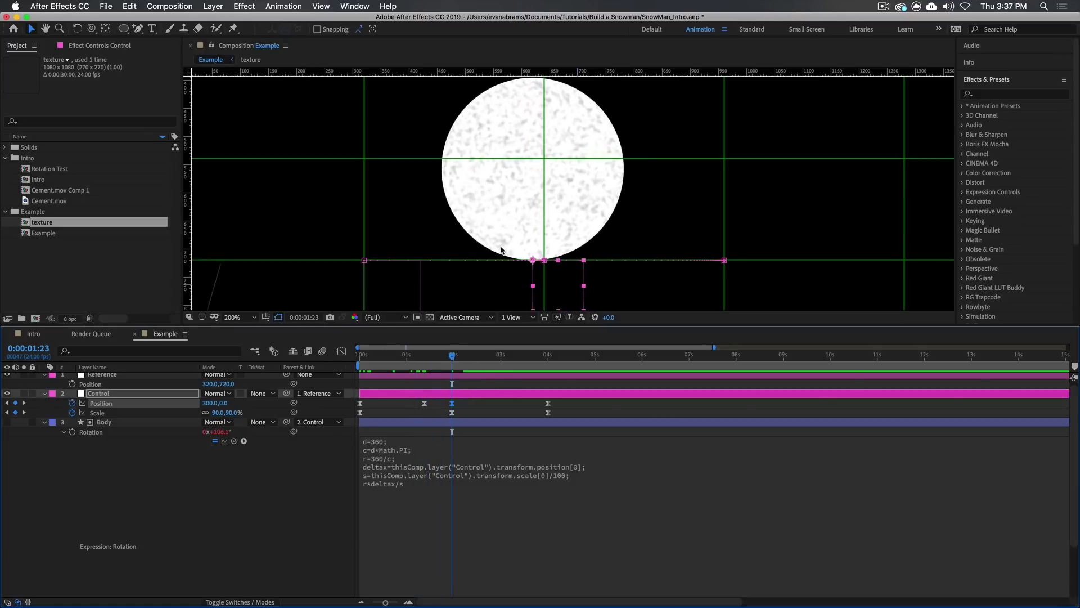
- Preview the snowball's roll-back between 1:09 and 1:23, and replay the whole motion from the start
key("space")
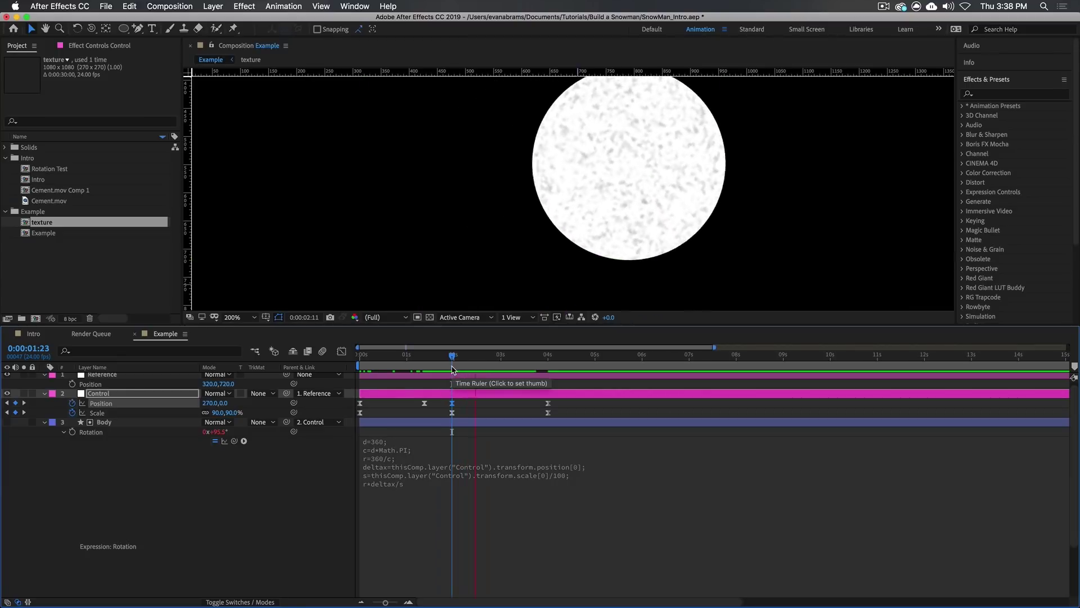
key("space")
left_click_drag(451, 367, 420, 372)
key("space")
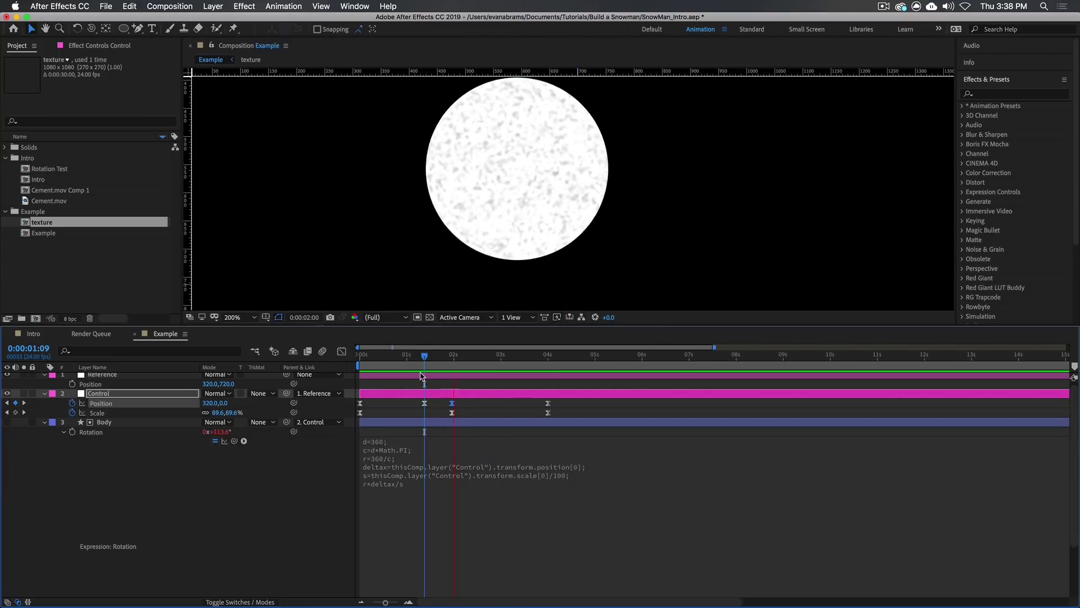
scroll(529, 189, "down", 1)
left_click_drag(453, 355, 359, 356)
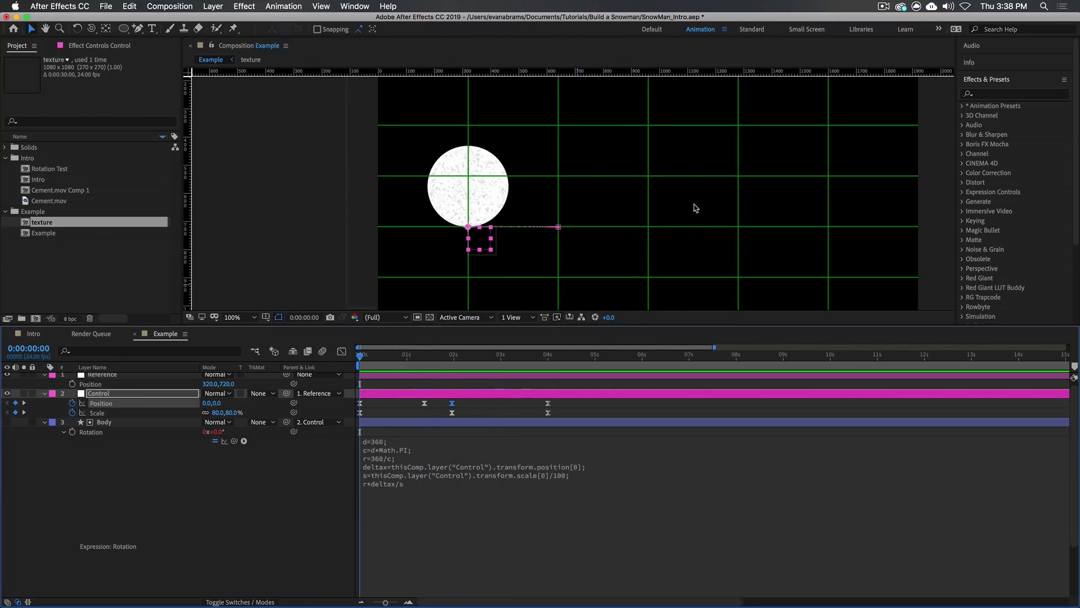
key("space")
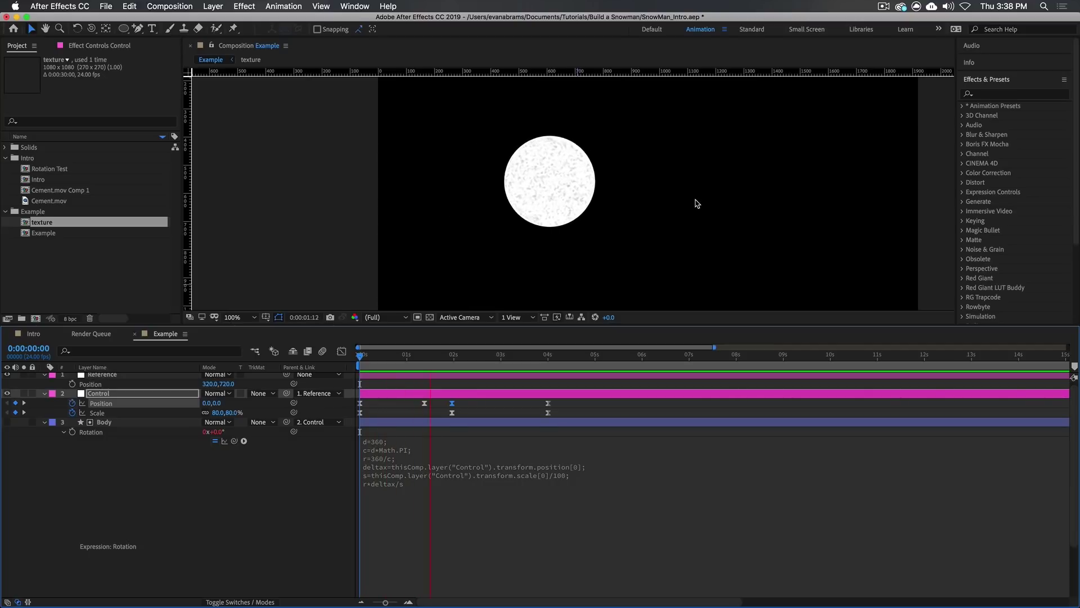
key("space")
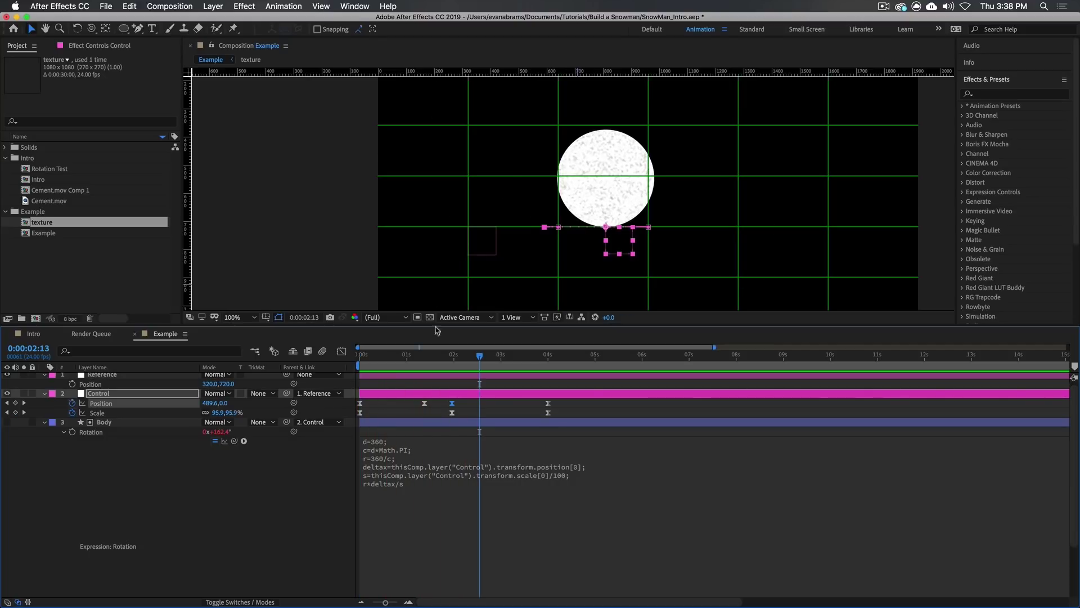
- Move Control's final Position keyframe slightly past 4:00, paste a copy at 4:00 and set that copy to X 671
left_click_drag(449, 359, 527, 375)
key("k")
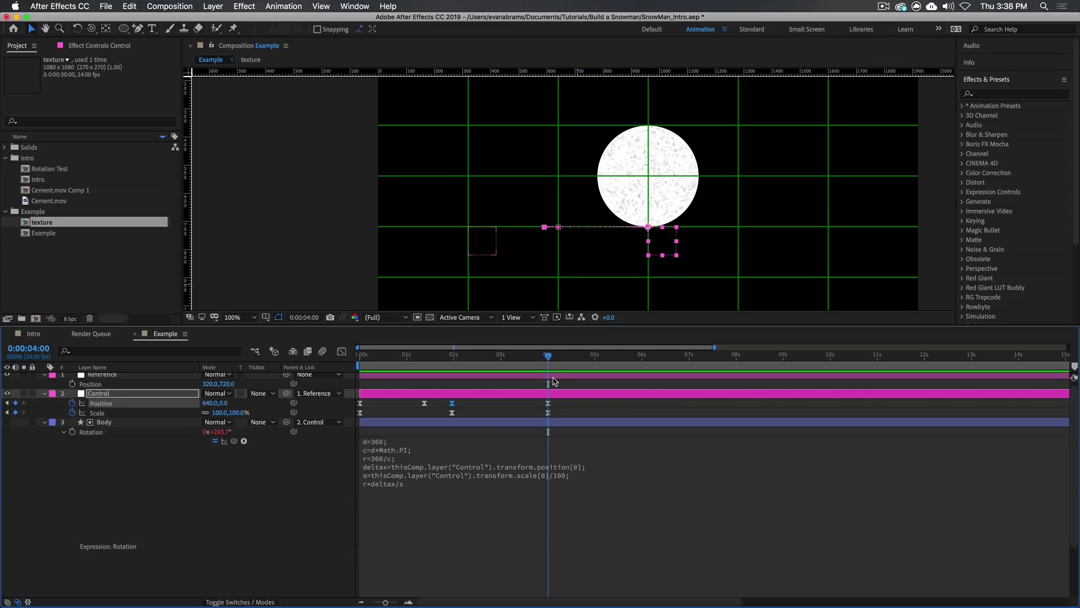
scroll(681, 231, "up", 2)
left_click_drag(704, 208, 628, 229)
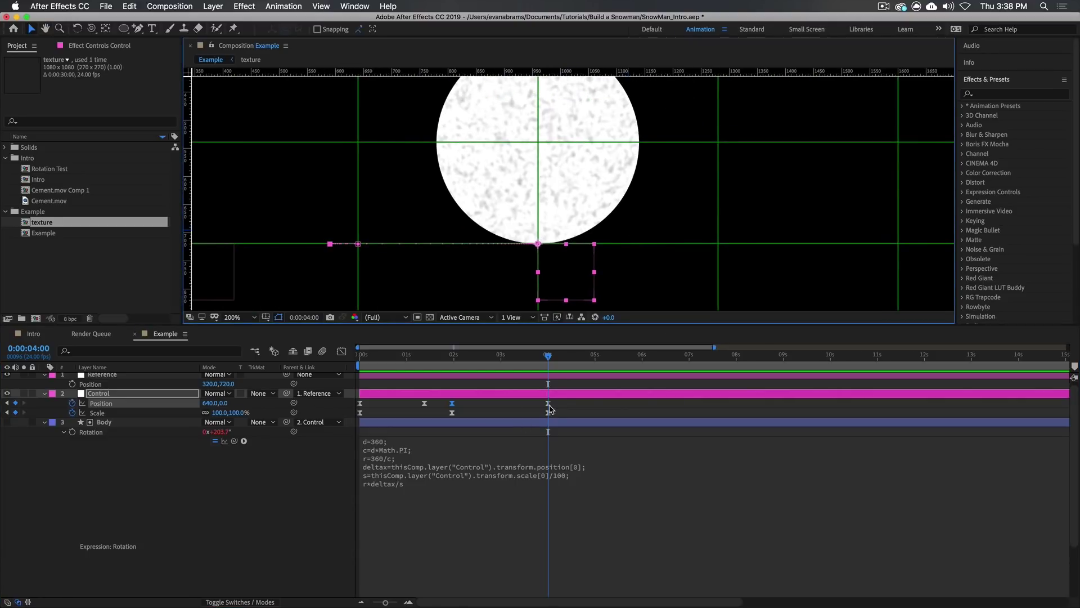
mouse_move(551, 358)
left_mouse_down()
mouse_move(564, 361)
mouse_move(551, 363)
left_mouse_up()
key("super+v")
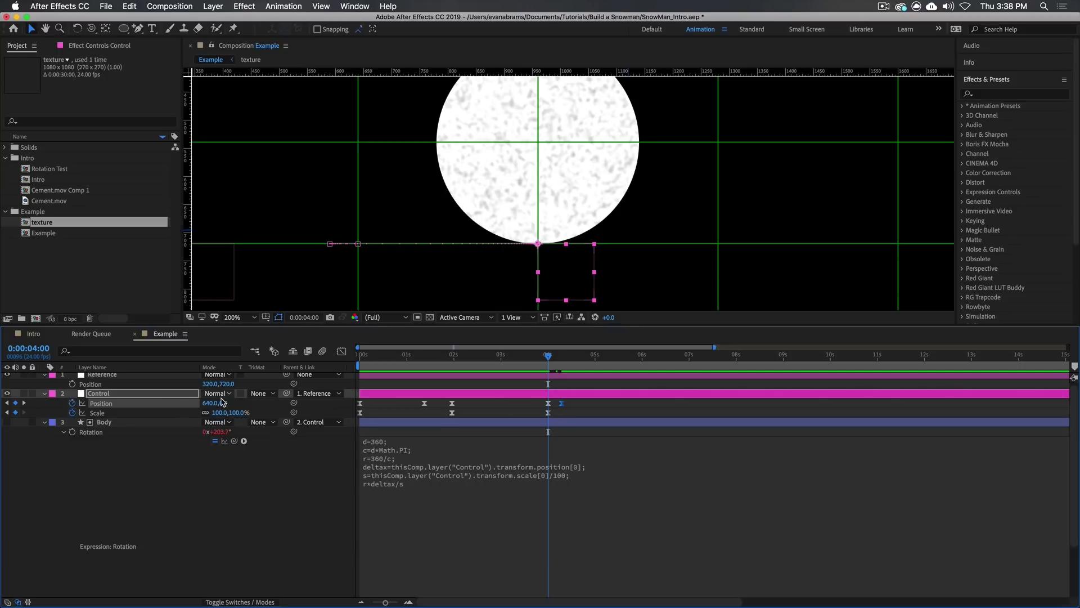
left_click_drag(214, 403, 228, 399)
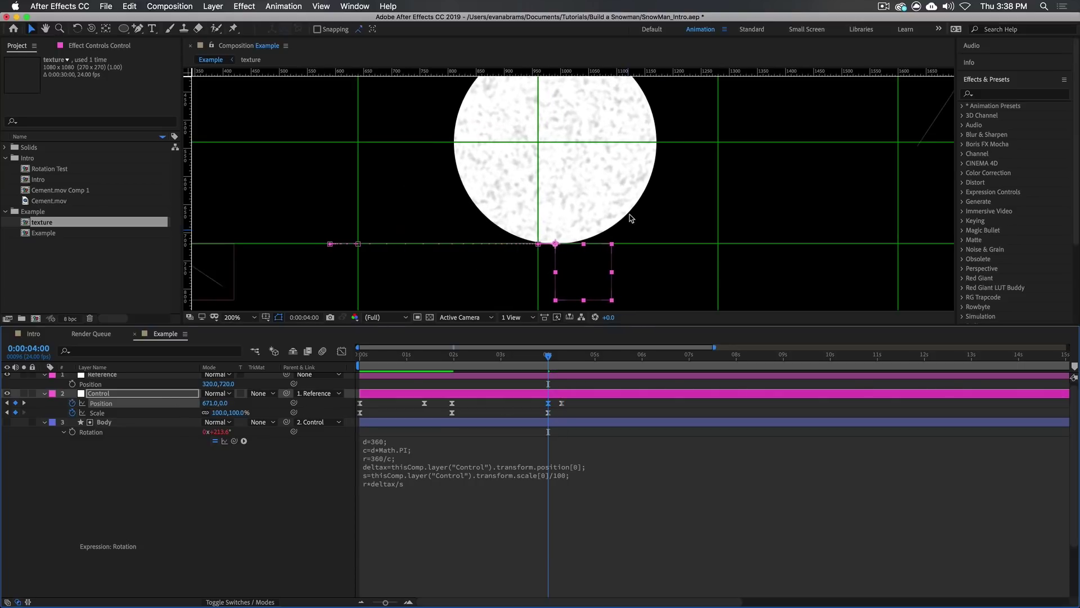
- Preview the second roll-back and adjust Control's overshoot Position keyframe in the Graph Editor, shifting it slightly before 4:00 with Easy Ease
left_click_drag(548, 356, 509, 363)
key("space")
key("space")
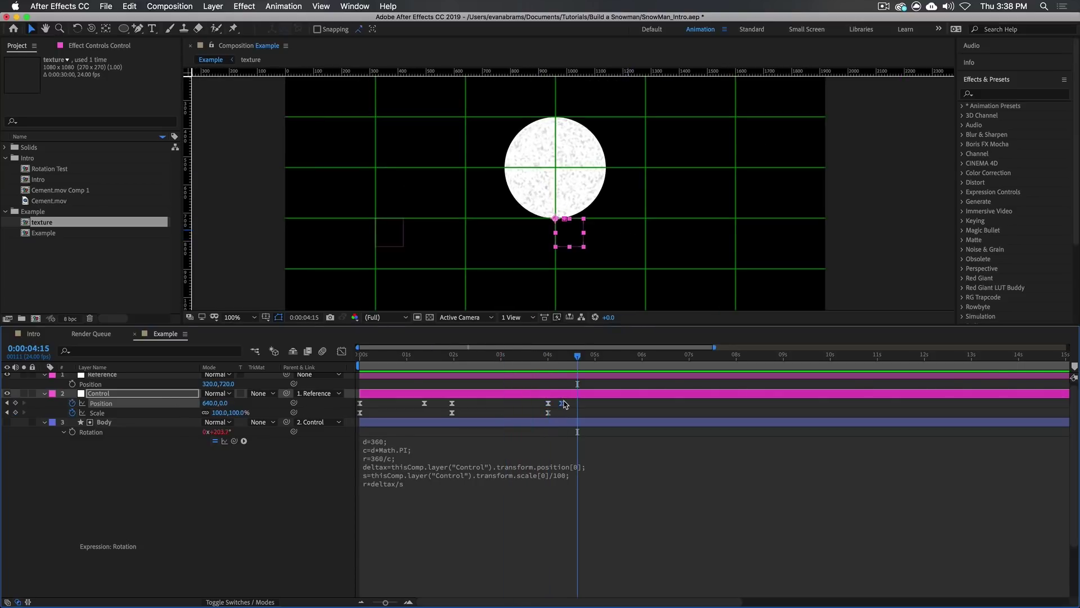
left_click(562, 403)
key("shift+F3")
scroll(513, 571, "up", 2)
mouse_move(612, 552)
left_mouse_down()
mouse_move(597, 580)
mouse_move(600, 566)
left_mouse_up()
key("F9")
key("shift+F3")
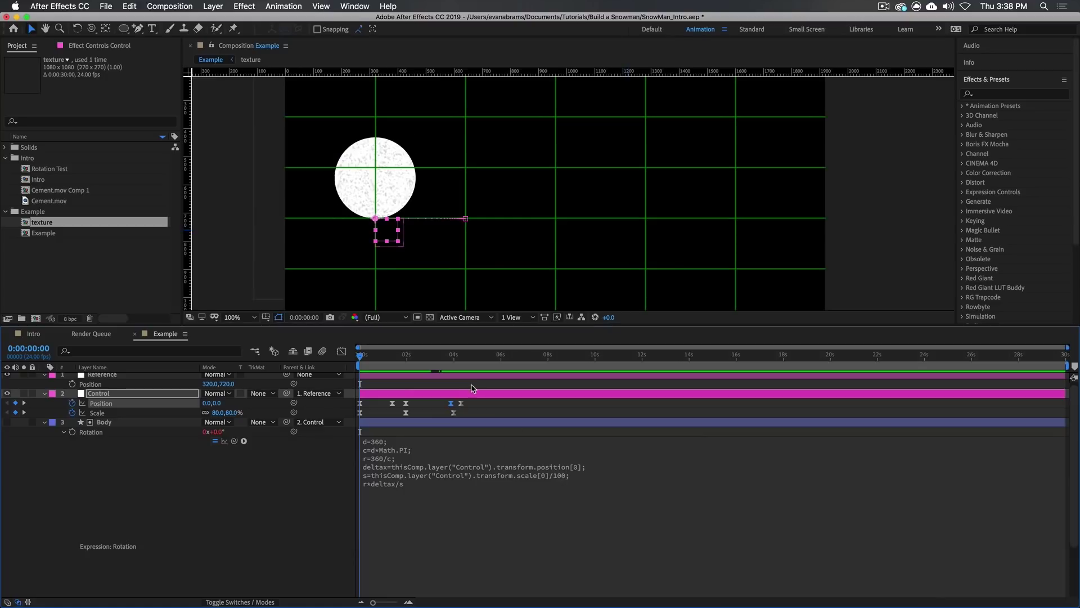
- Preview the full snowball roll from the start and scrub back through the second stop to check the roll-back
key("space")
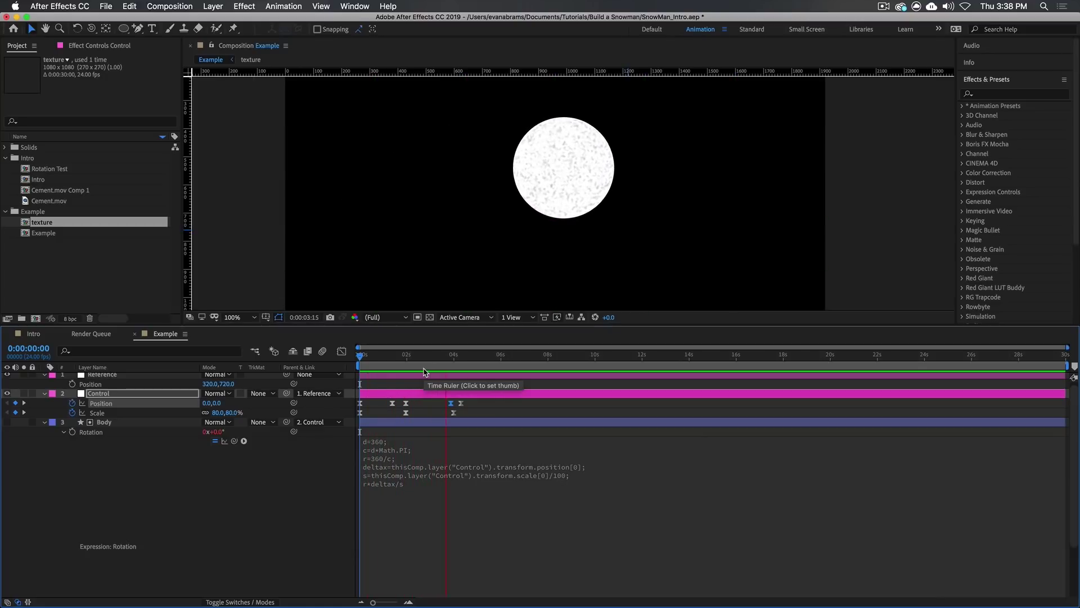
key("space")
left_click_drag(578, 191, 592, 222)
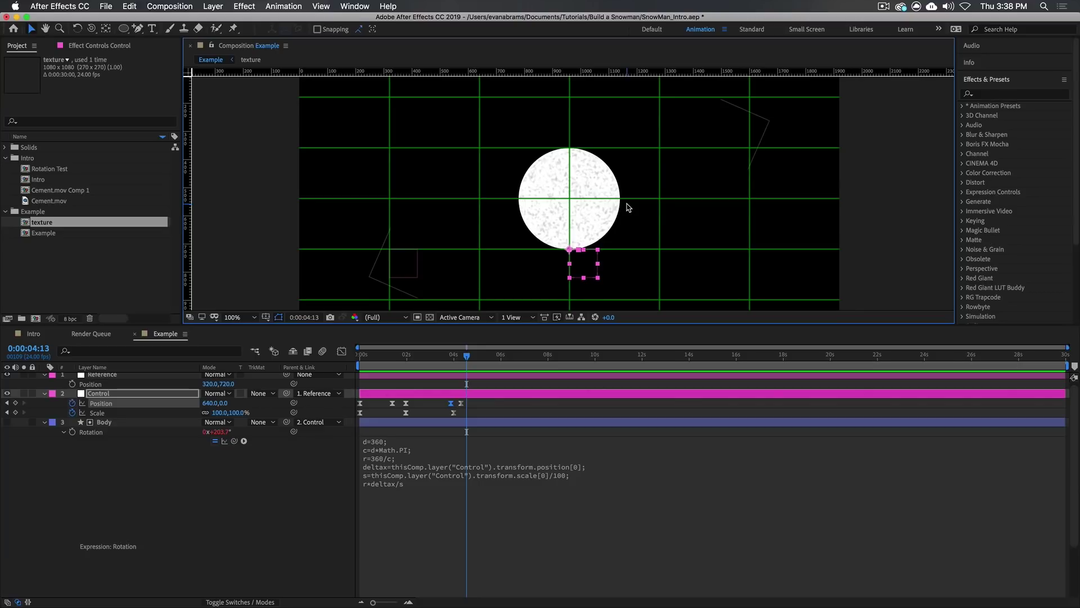
left_click_drag(454, 358, 432, 369)
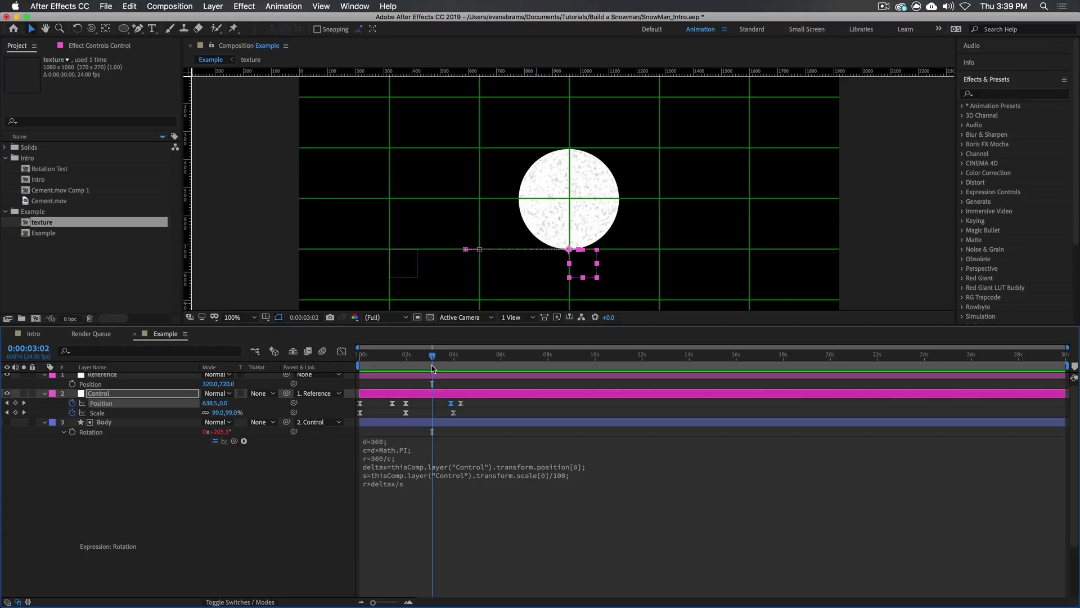
- Collapse the layer properties, select the texture layer and inspect the snowball's texture closely around 4:00
key("F2")
key("u")
left_click_drag(427, 362, 455, 366)
left_click(655, 205)
scroll(603, 199, "up", 1)
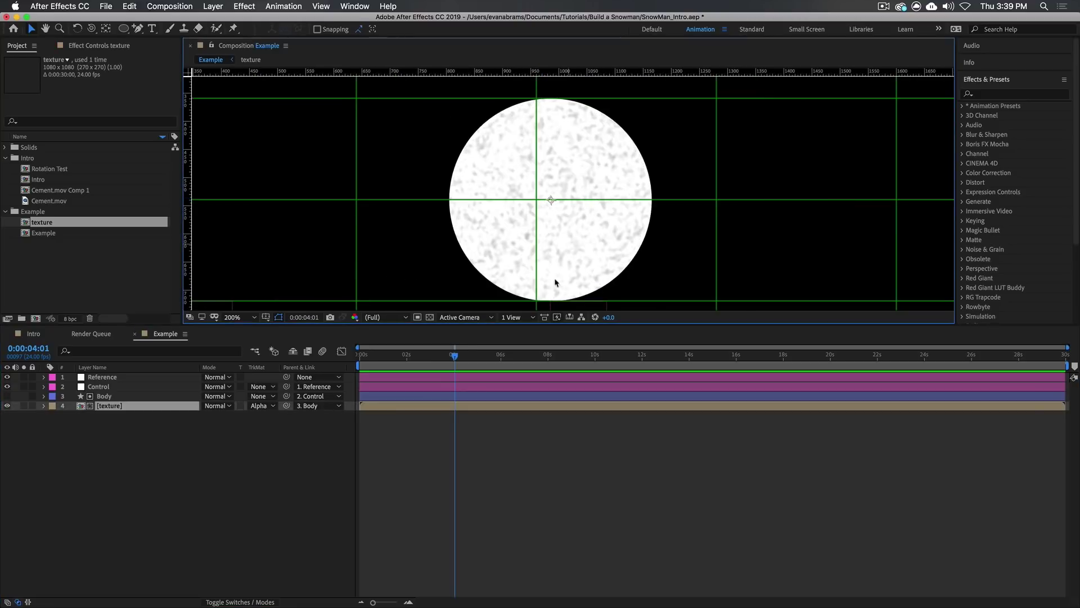
mouse_move(453, 356)
left_mouse_down()
mouse_move(416, 355)
mouse_move(459, 357)
left_mouse_up()
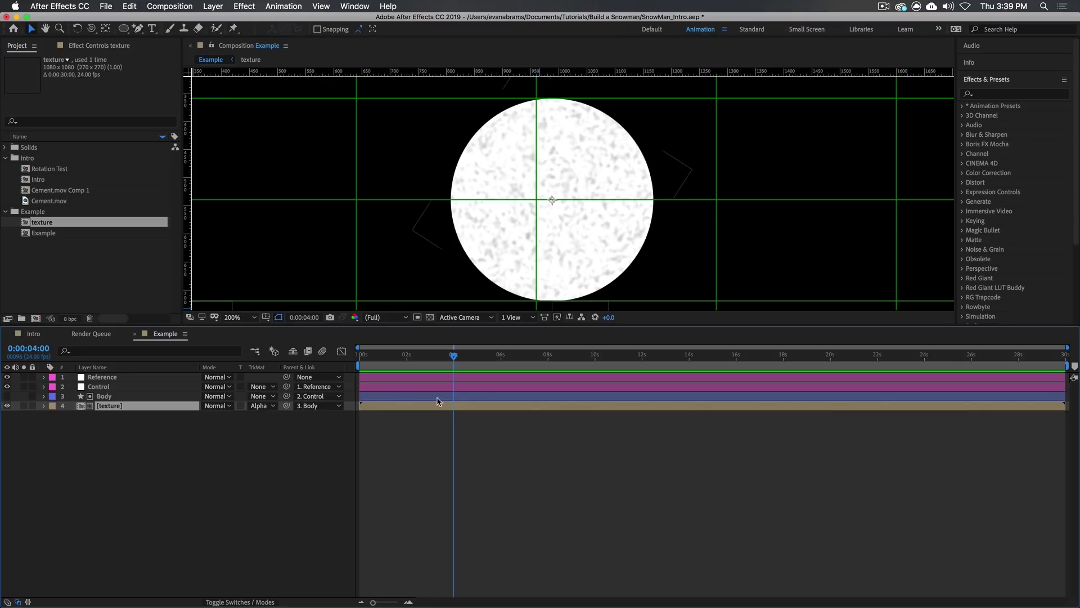
- Reveal the Scale property of both the Control null and the texture layer
left_click(128, 397, "shift")
left_click(150, 430)
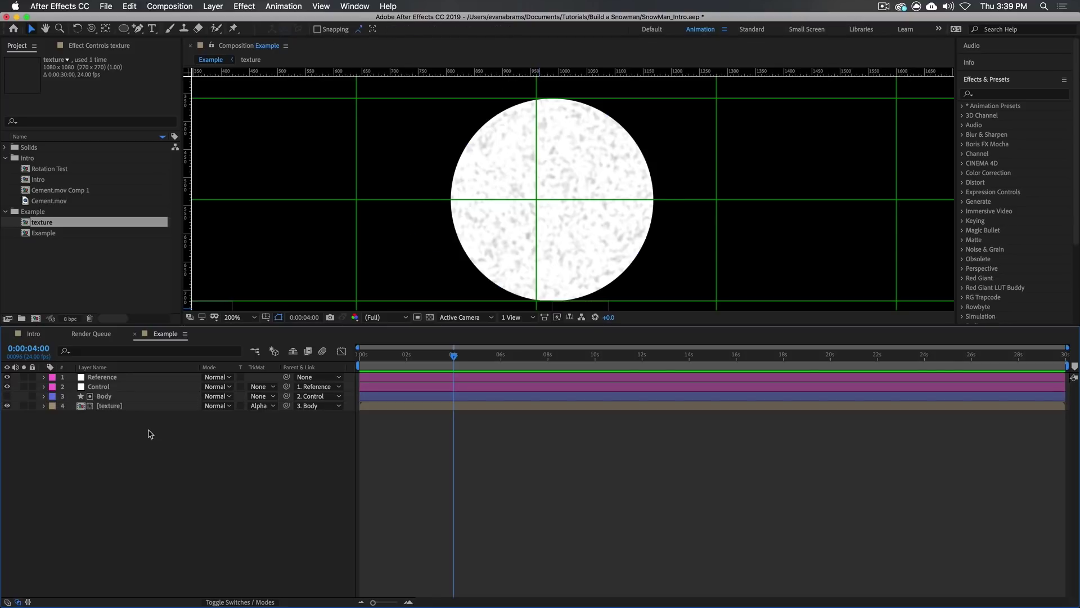
left_click(124, 388)
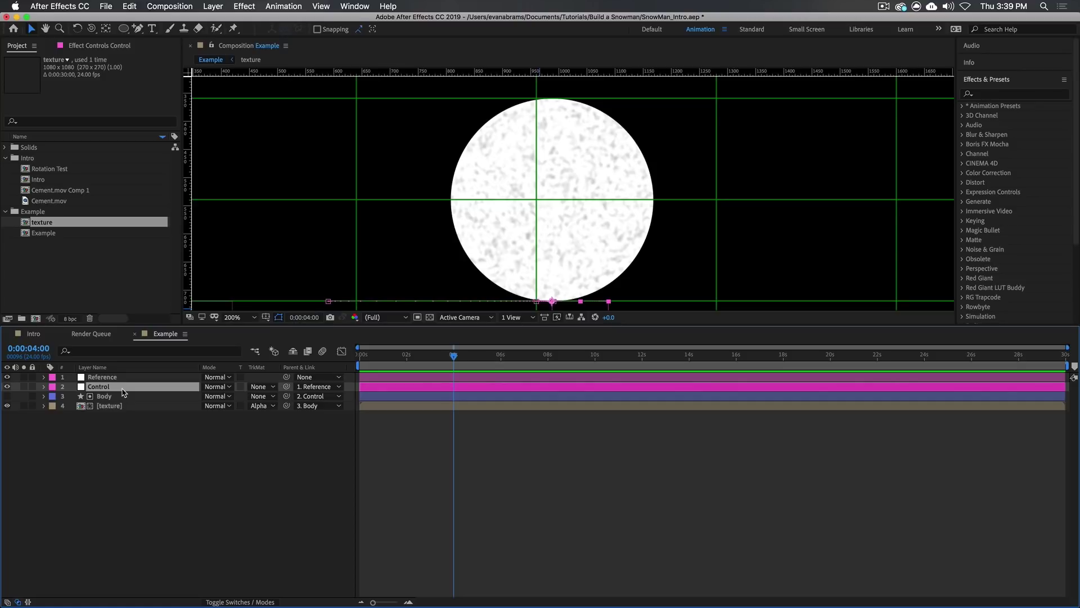
key("s")
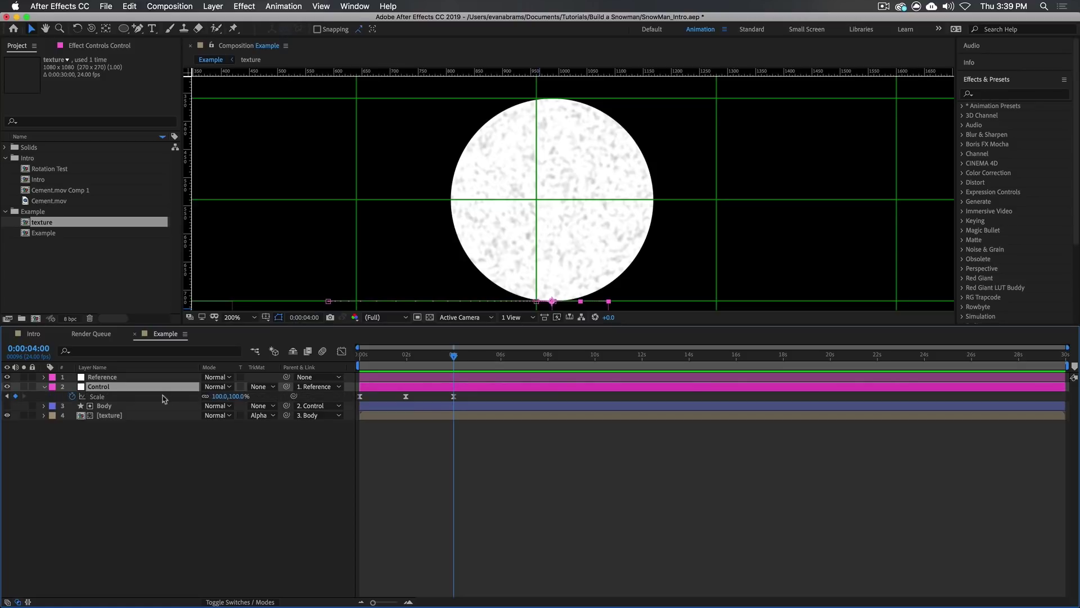
left_click(111, 417)
key("s")
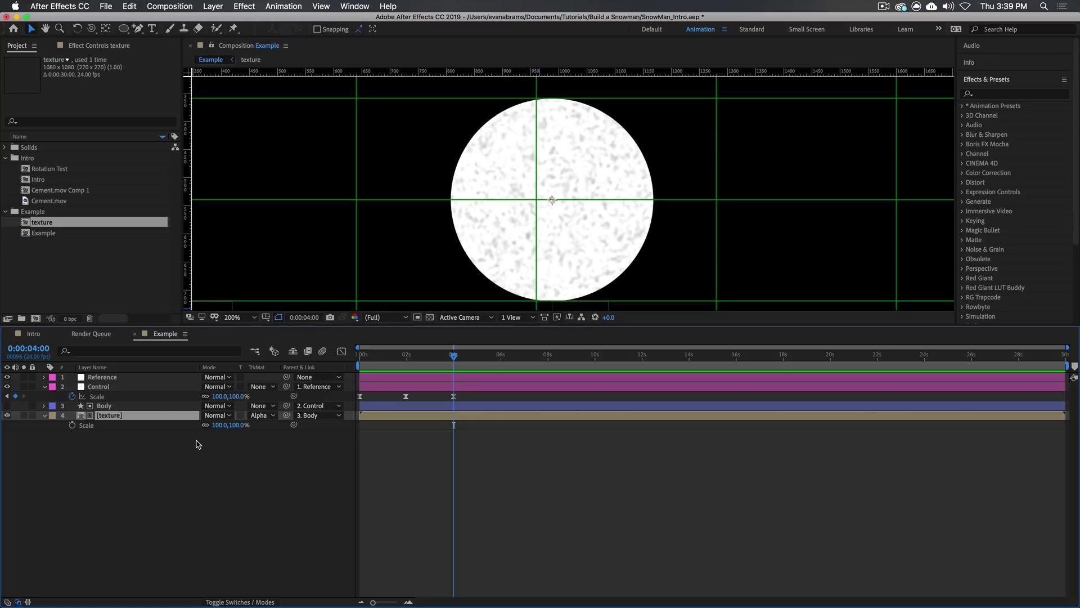
left_click(199, 445)
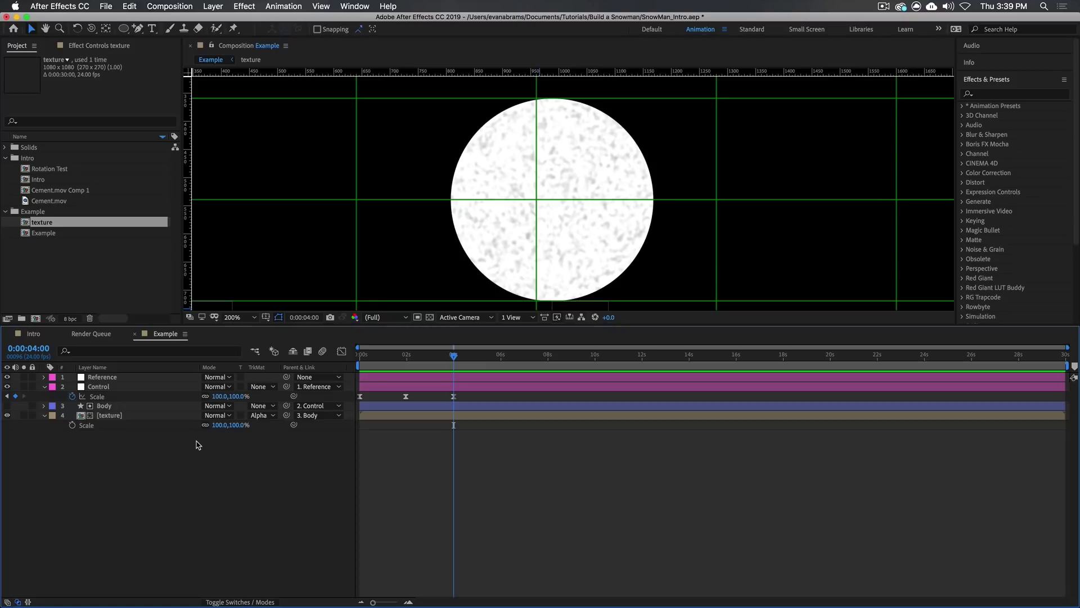
- Add an expression to the texture layer's Scale that defines x as Control's scale minus 100
left_click(72, 425, "alt")
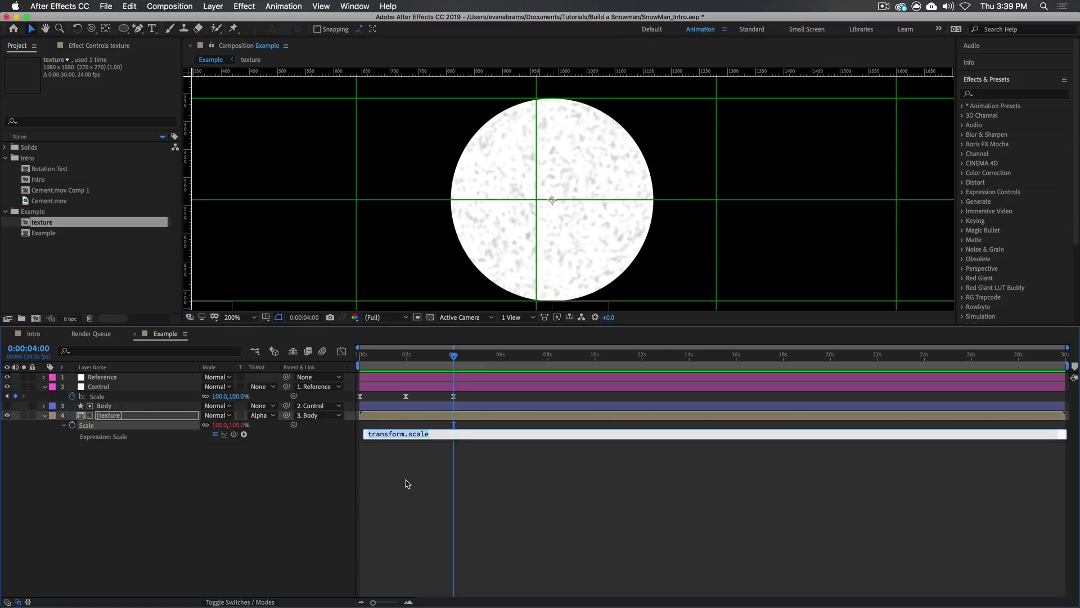
type("x=")
left_click_drag(234, 434, 136, 400)
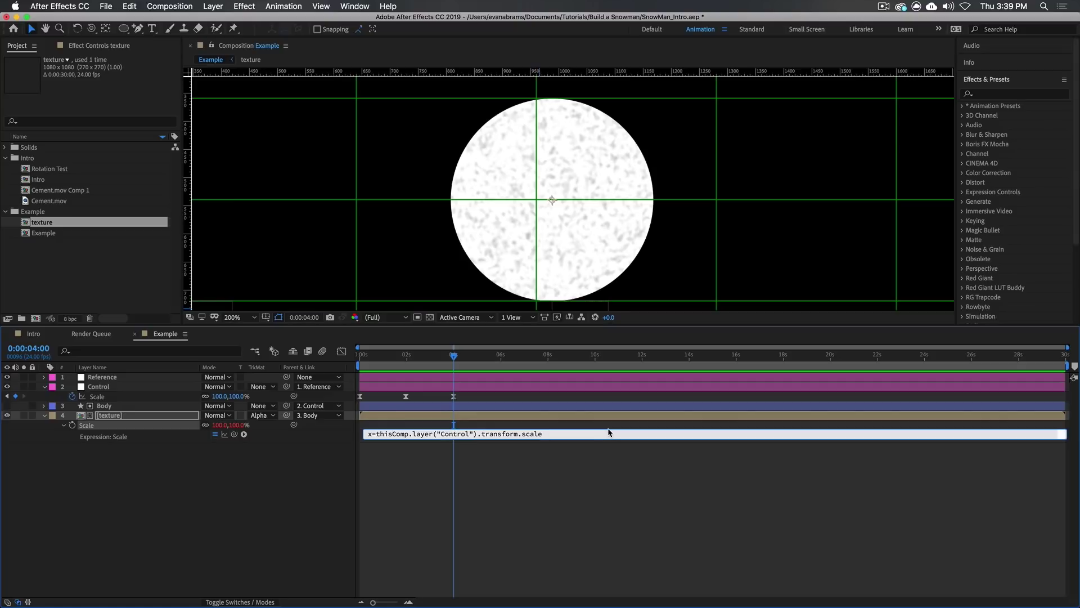
key("Left")
type("-100")
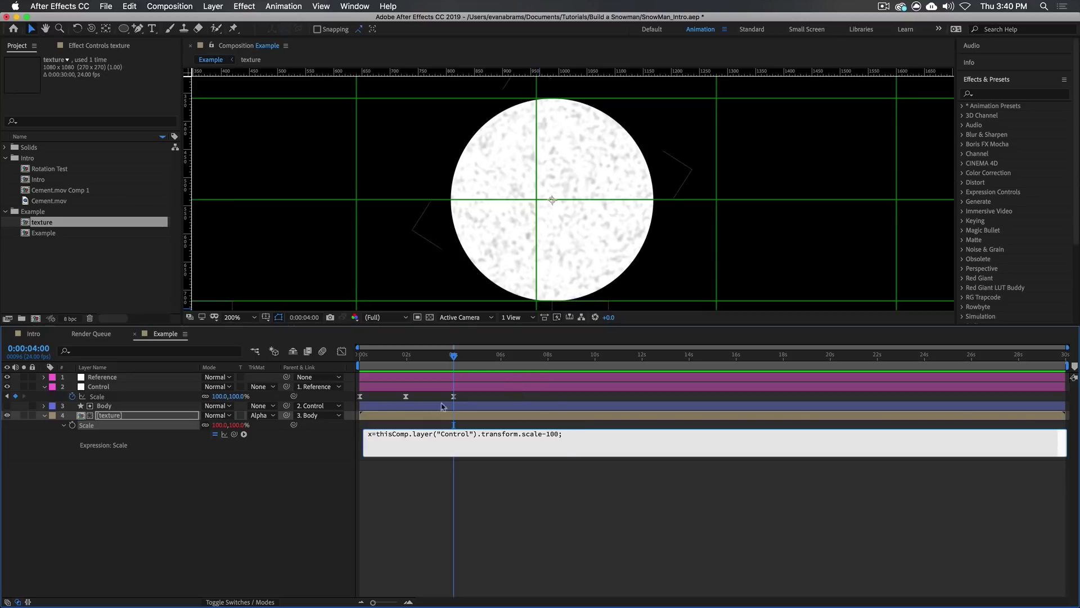
- Complete the texture's Scale expression with the lines s=100-x; and [s,s], and apply it
key("KP_Enter")
key("Return")
type("s=10")
type("0-x;")
key("Return")
type("[x")
key("BackSpace")
type("s,s")
key("KP_Enter")
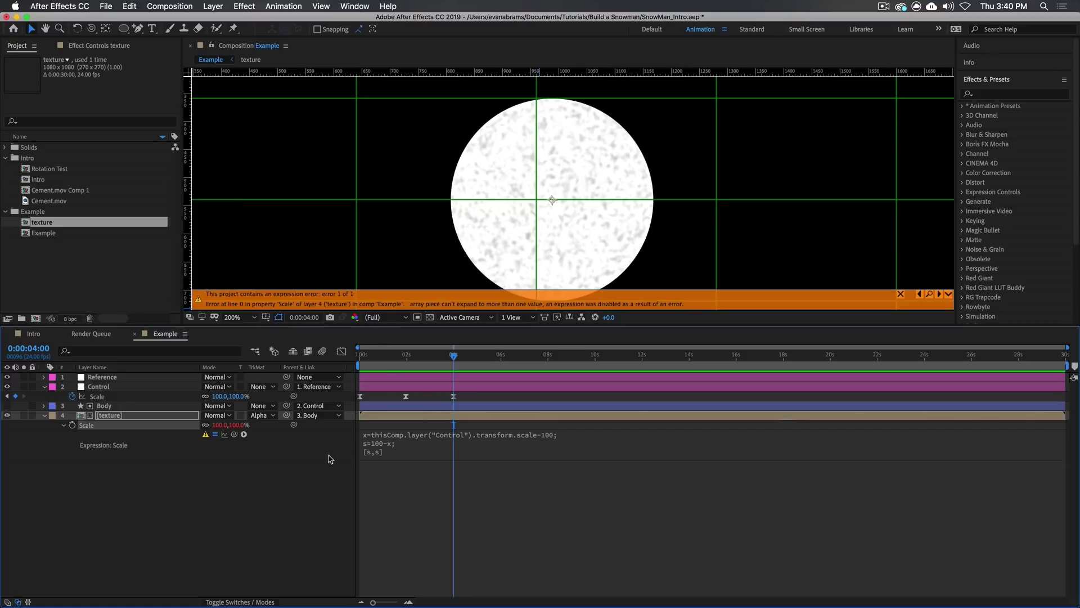
- Correct the x line of the texture's Scale expression by adding the index [0] after Control's transform.scale
left_click(625, 342)
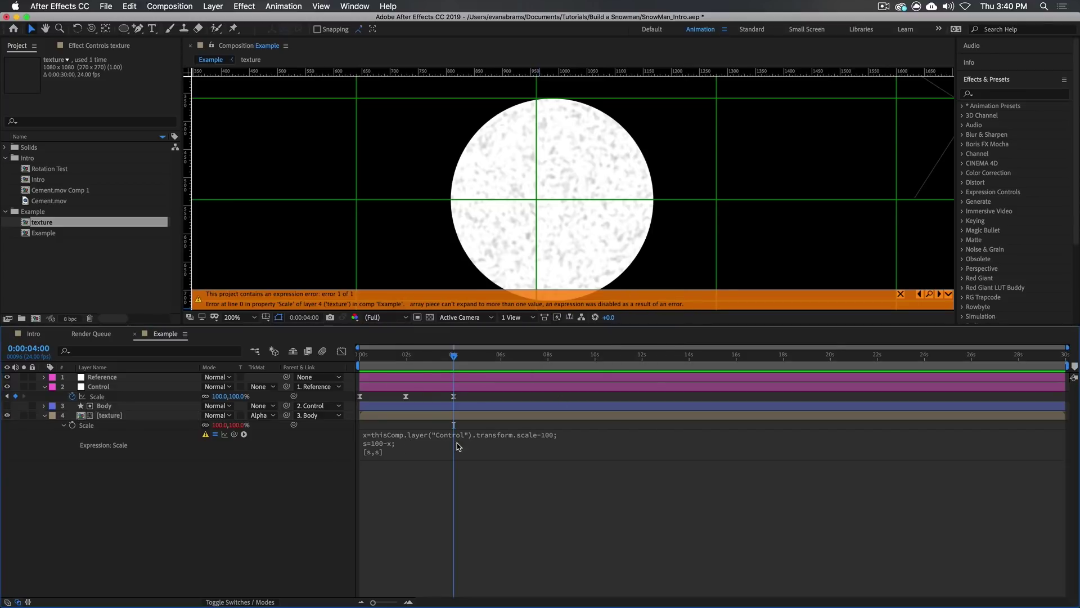
left_click(532, 434)
left_click(543, 433)
type("[]")
key("Left")
type("0")
key("KP_Enter")
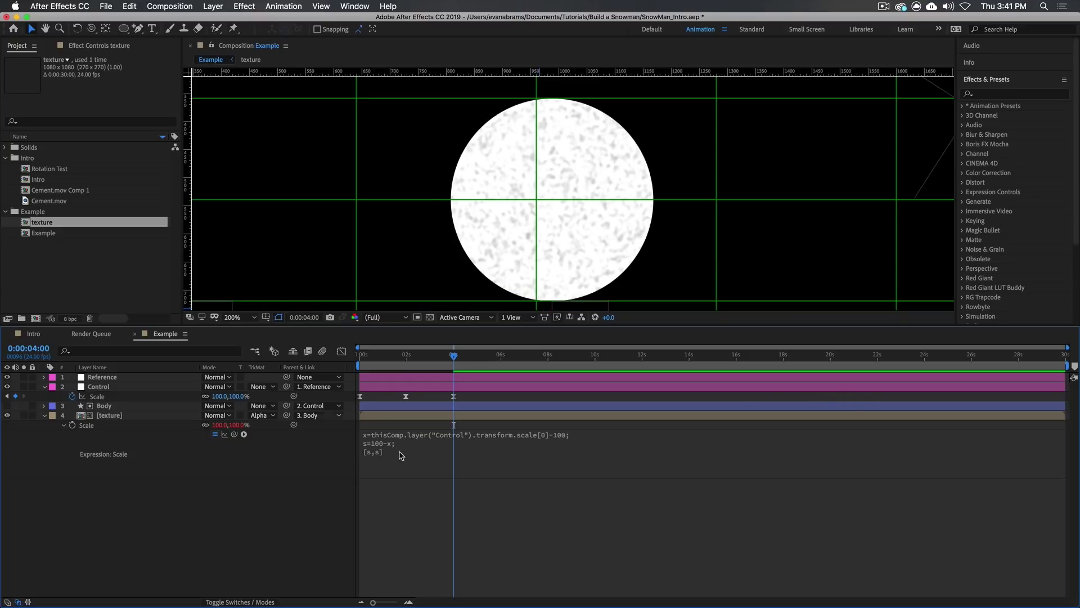
- Scrub between 4:00, 1:23 and the start to compare the texture's Scale with Control's Scale
left_click(221, 396)
left_click_drag(442, 356, 406, 356)
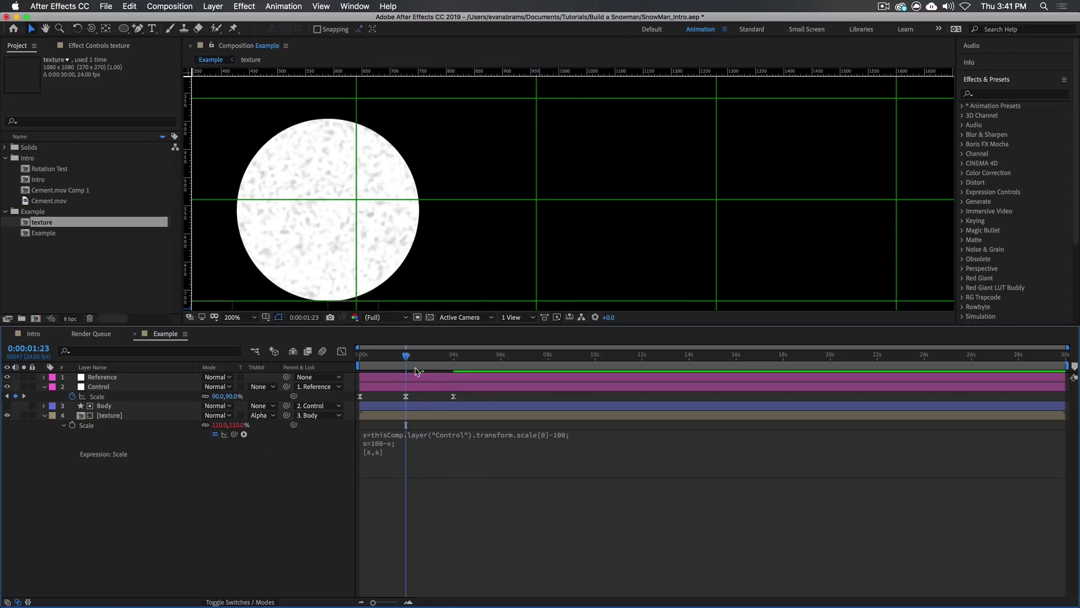
left_click_drag(379, 222, 441, 203)
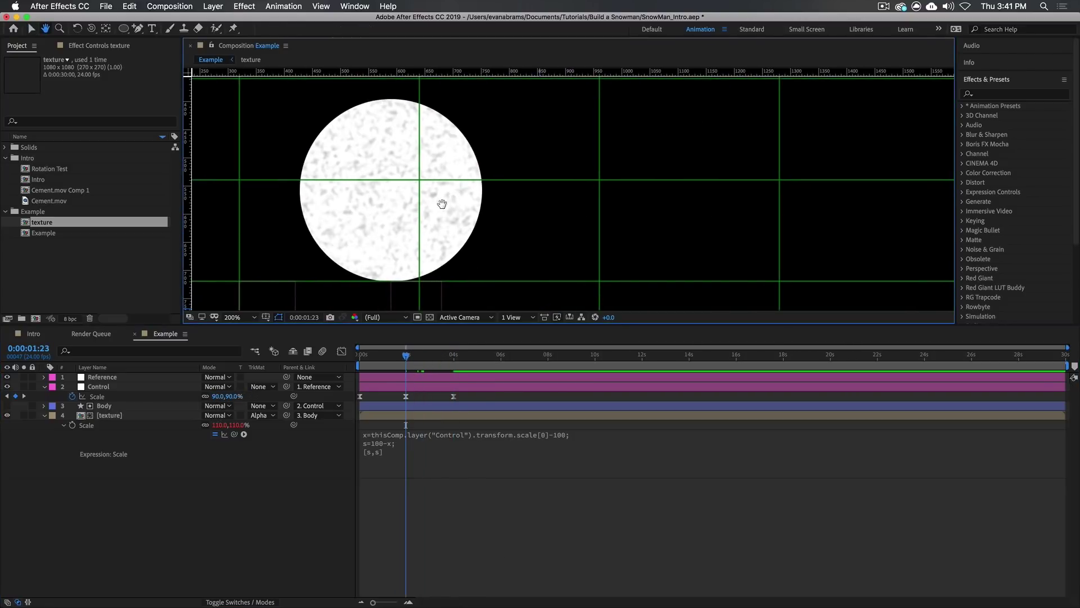
left_click(115, 390)
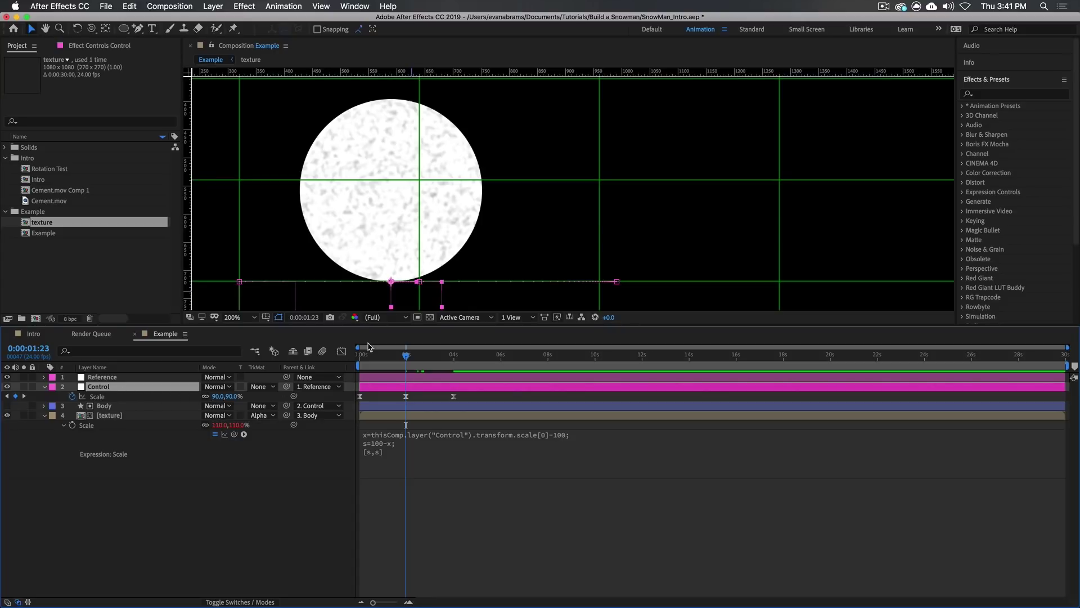
left_click_drag(367, 363, 434, 364)
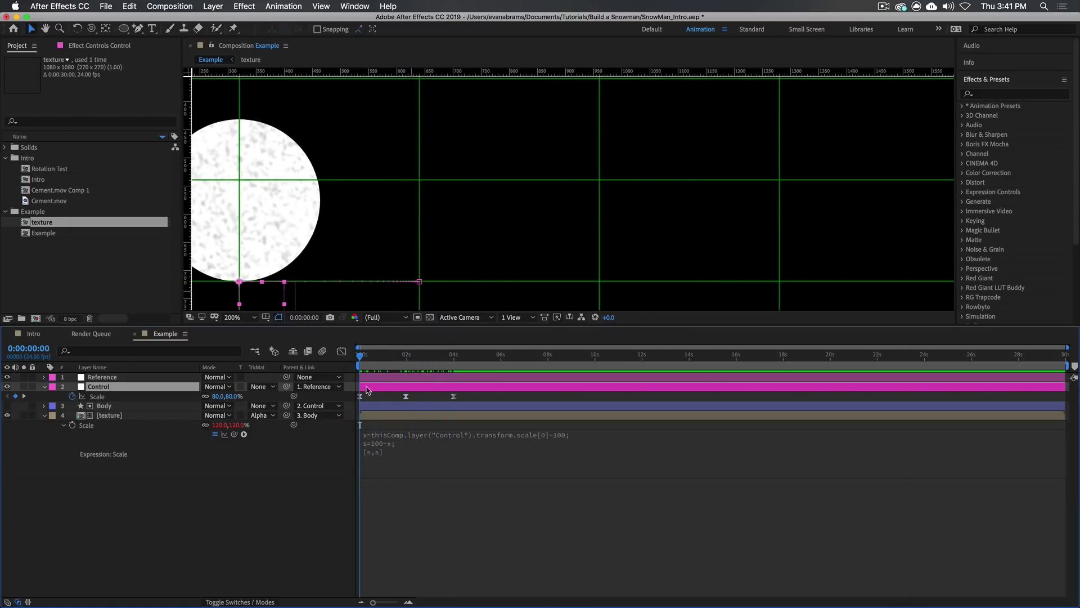
- Preview the rolling snowball in the whole frame, inspect the texture layer's bounds at 4:00 and replay from the start
scroll(467, 221, "down", 1)
key("space")
left_click(453, 357)
scroll(552, 204, "down", 1)
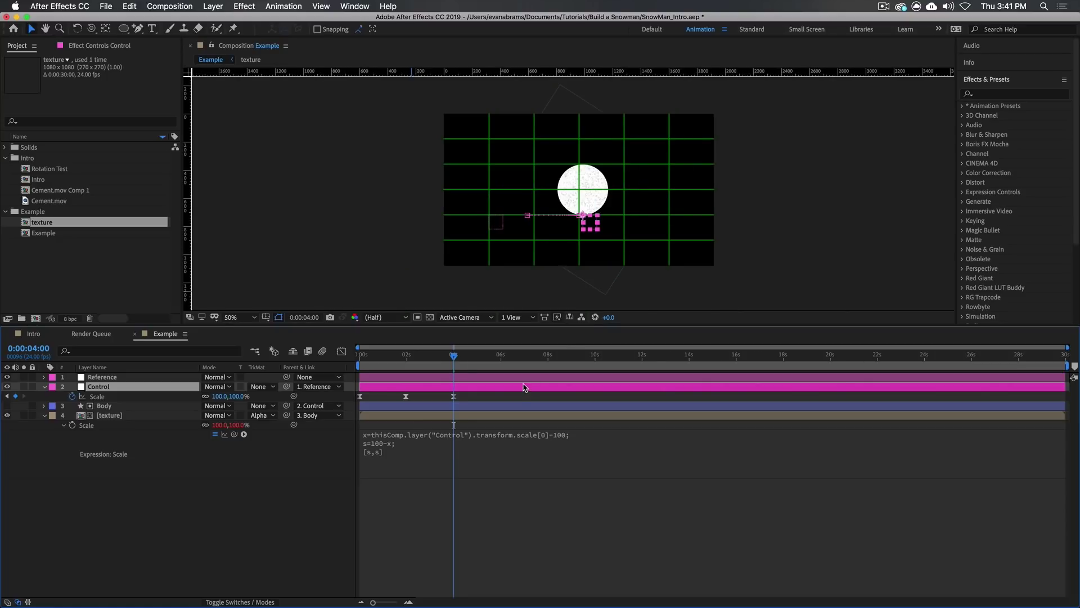
left_click(467, 416)
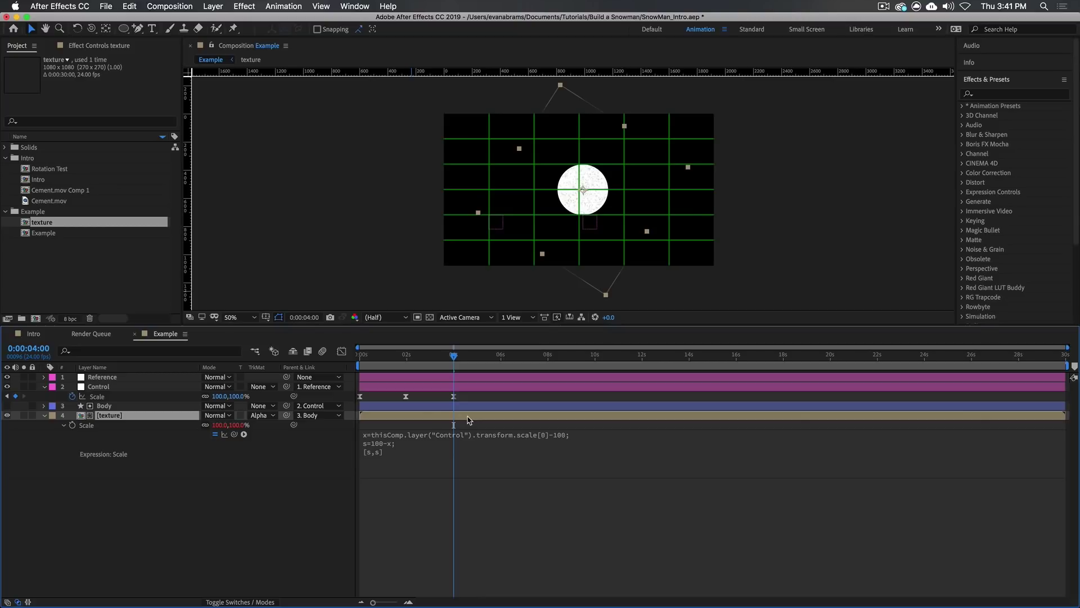
left_click(530, 493)
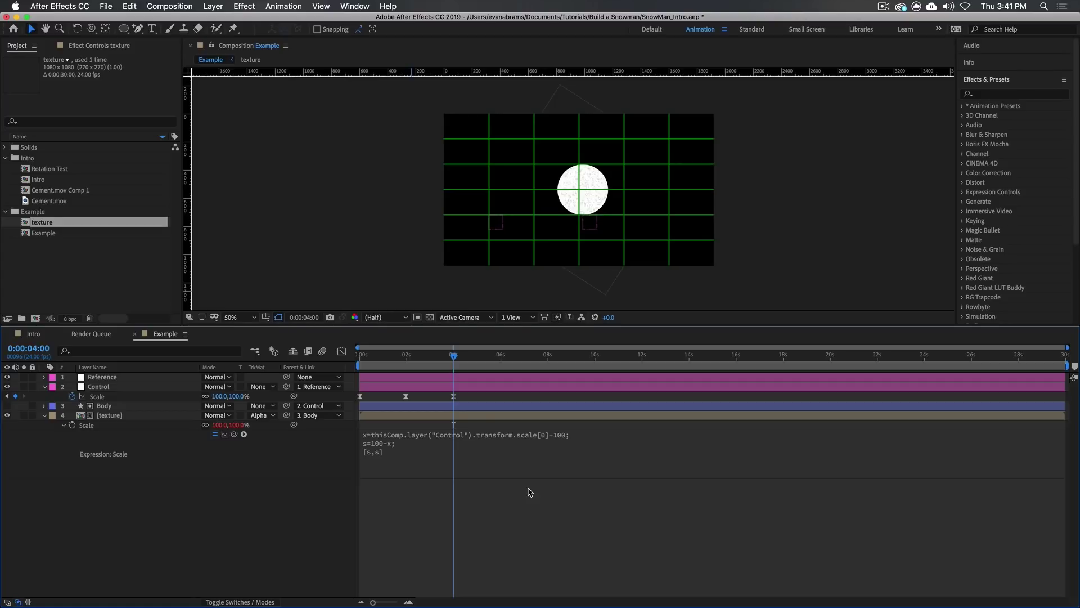
key("Home")
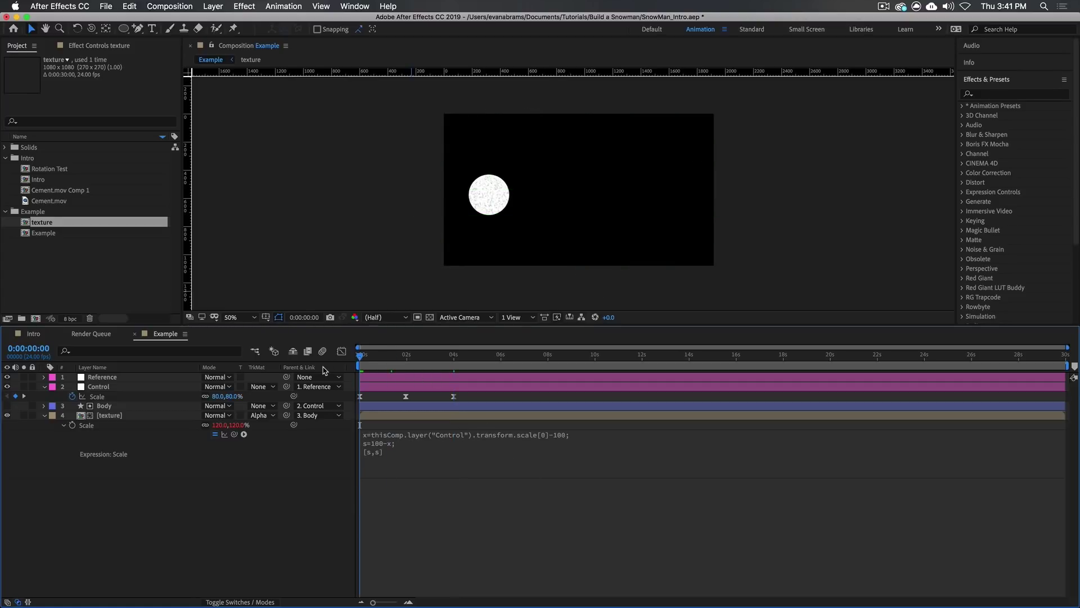
key("space")
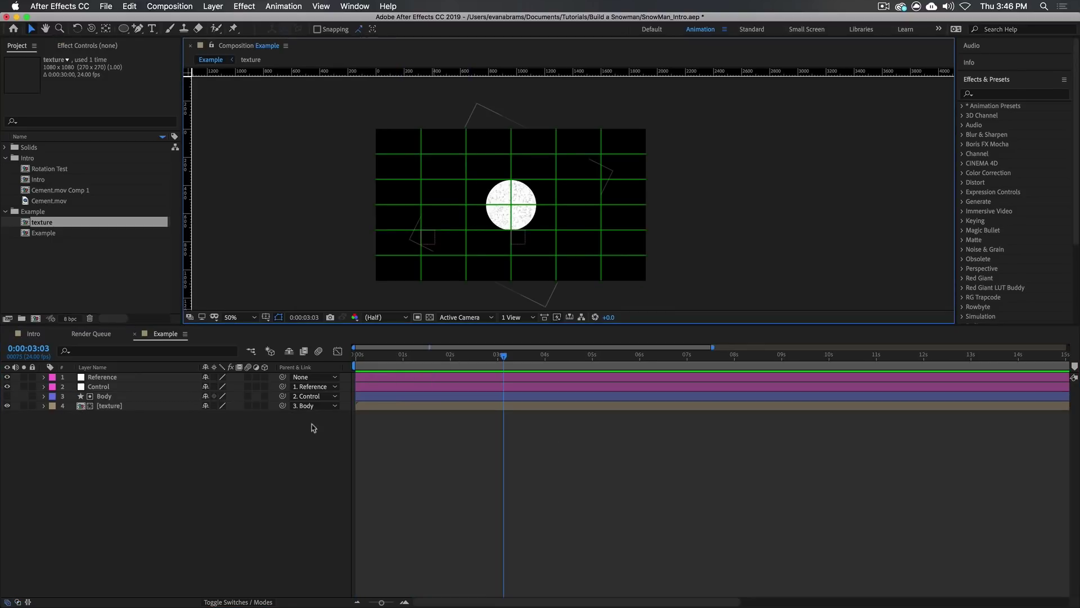
- Duplicate the Reference, Control, Body and texture layers and stack the four copies together above the originals
left_click(110, 406)
left_click(107, 378, "shift")
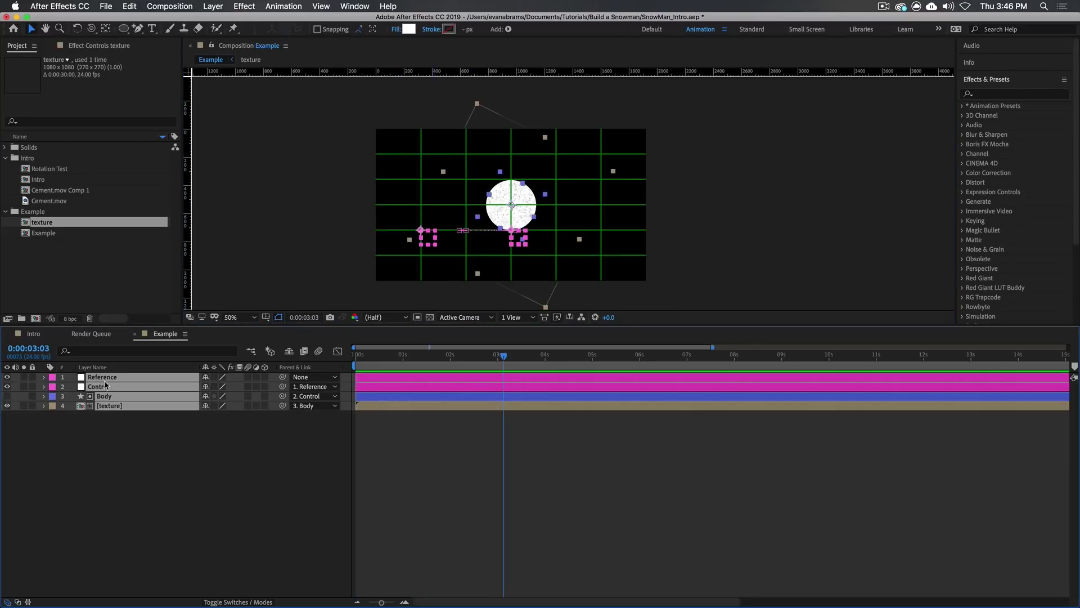
key("super+d")
left_click_drag(111, 425, 111, 385)
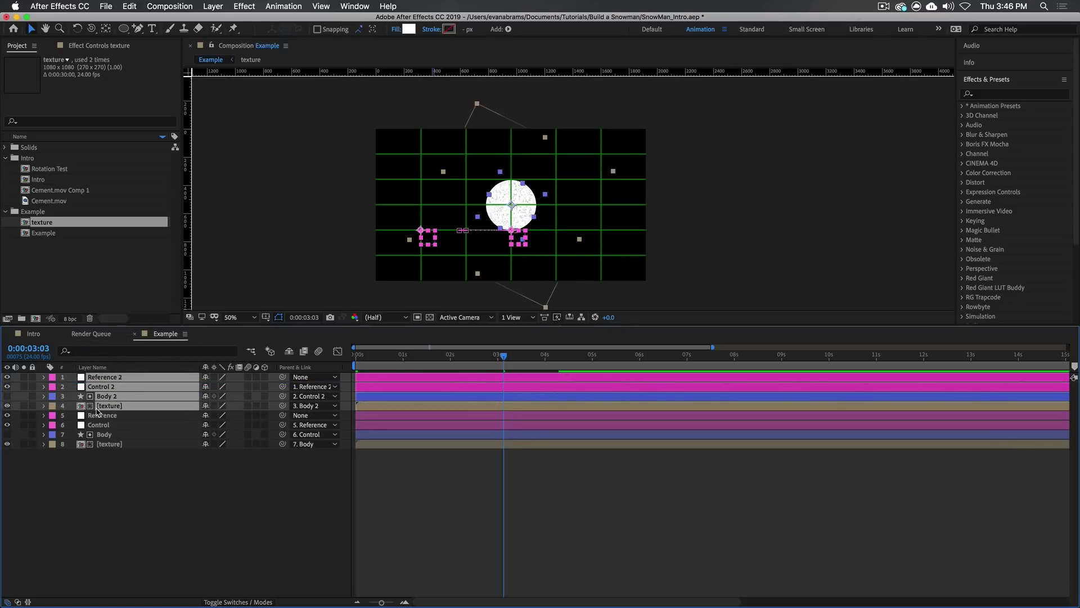
left_click(157, 477)
- Reveal all modified properties of the duplicated Reference 2, Control 2, Body 2 and texture layers
left_click(447, 397)
left_click(449, 405)
left_click(453, 379, "shift")
key("u")
key("u")
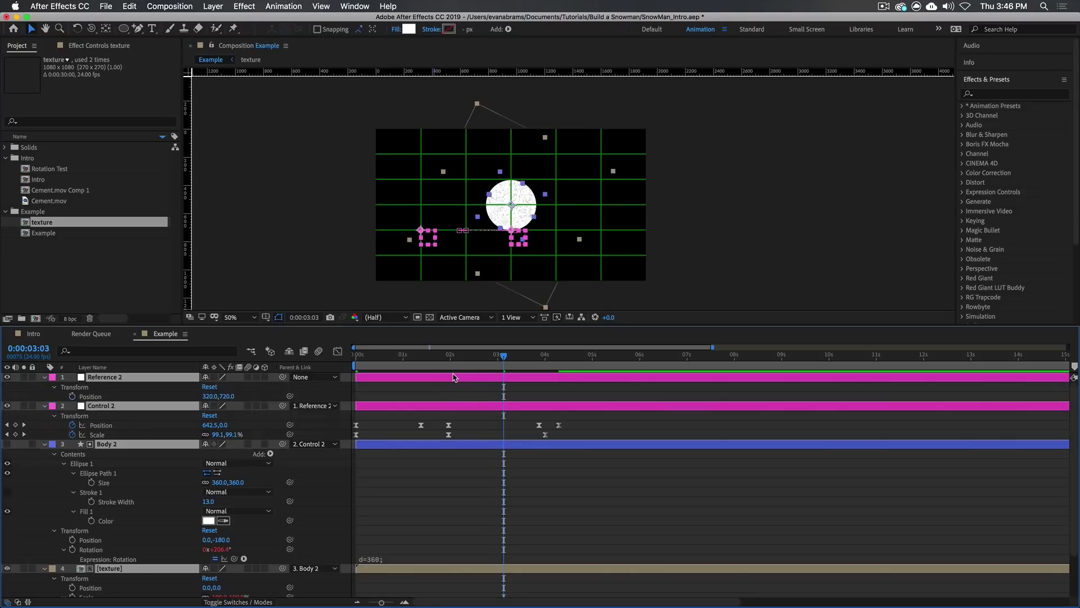
- Point the duplicated texture layer's Scale expression to the "Control 2" layer instead of "Control"
left_click(398, 482)
scroll(400, 484, "down", 3)
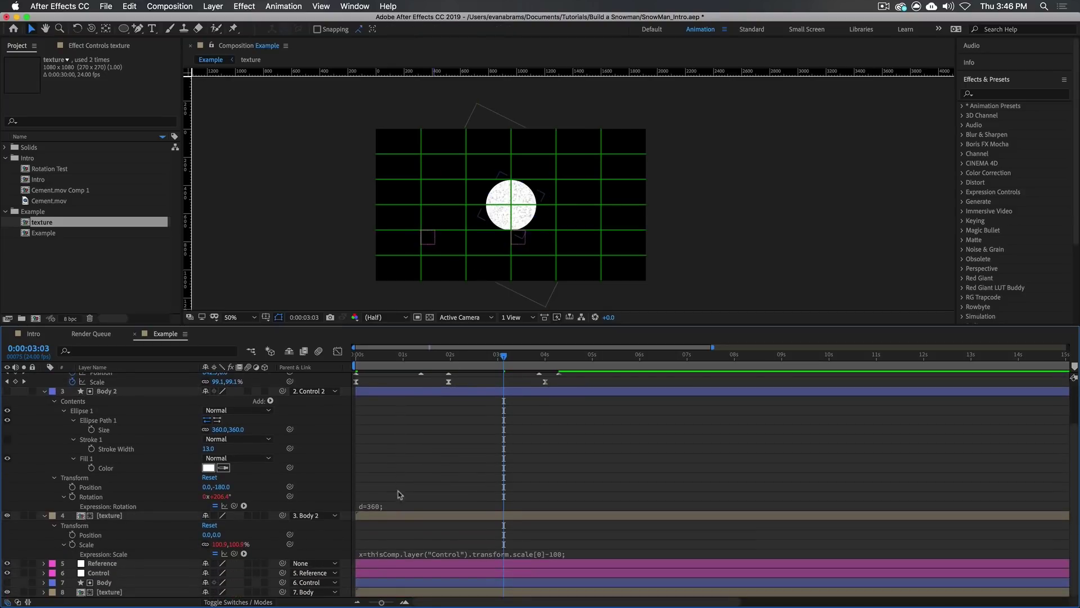
left_click(408, 556)
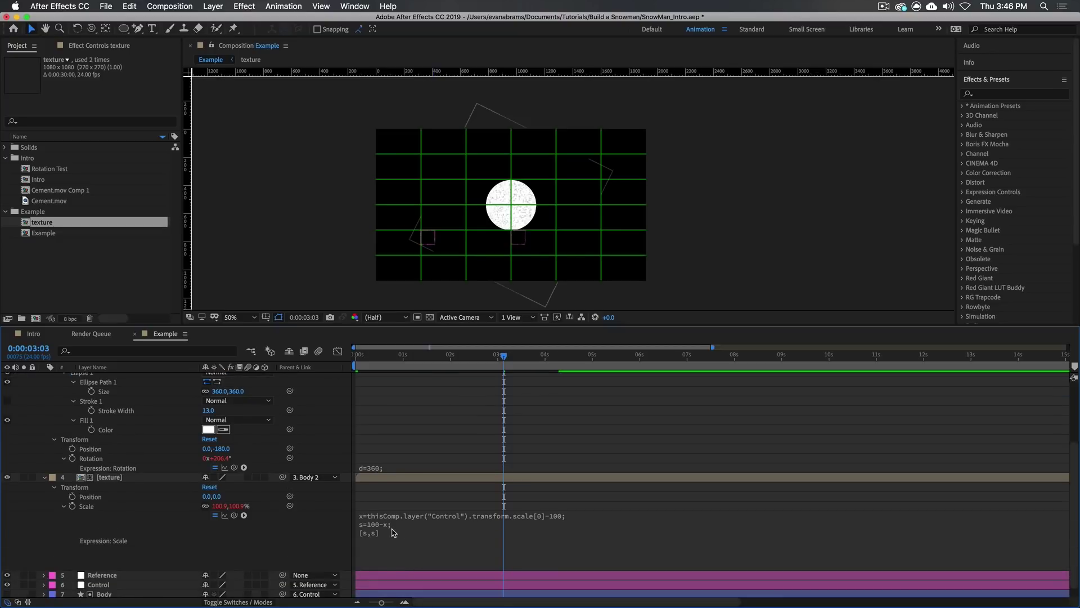
left_click(458, 519)
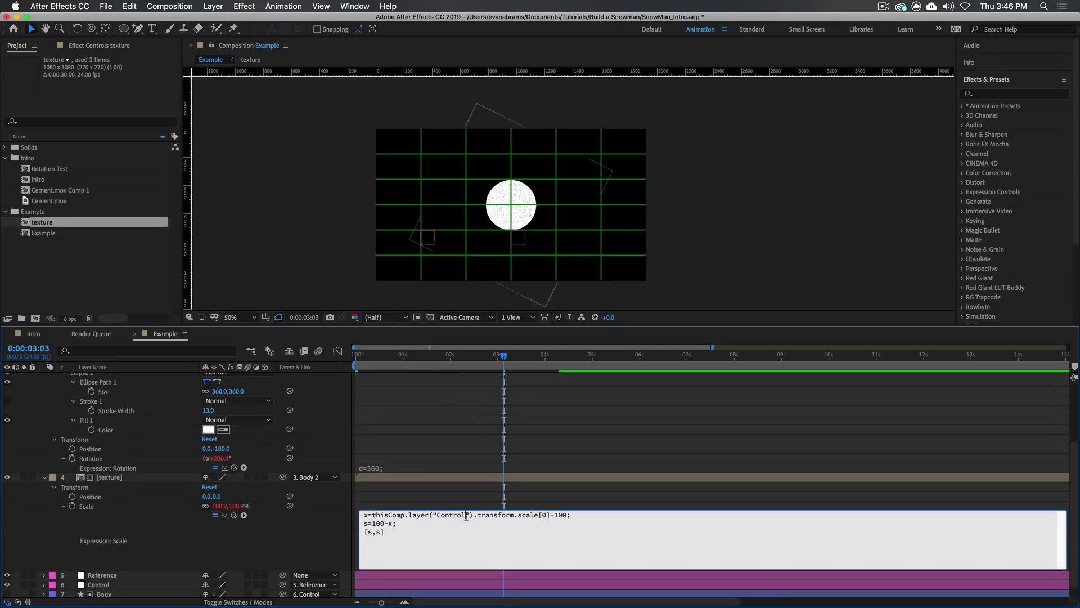
type("2")
key("KP_Enter")
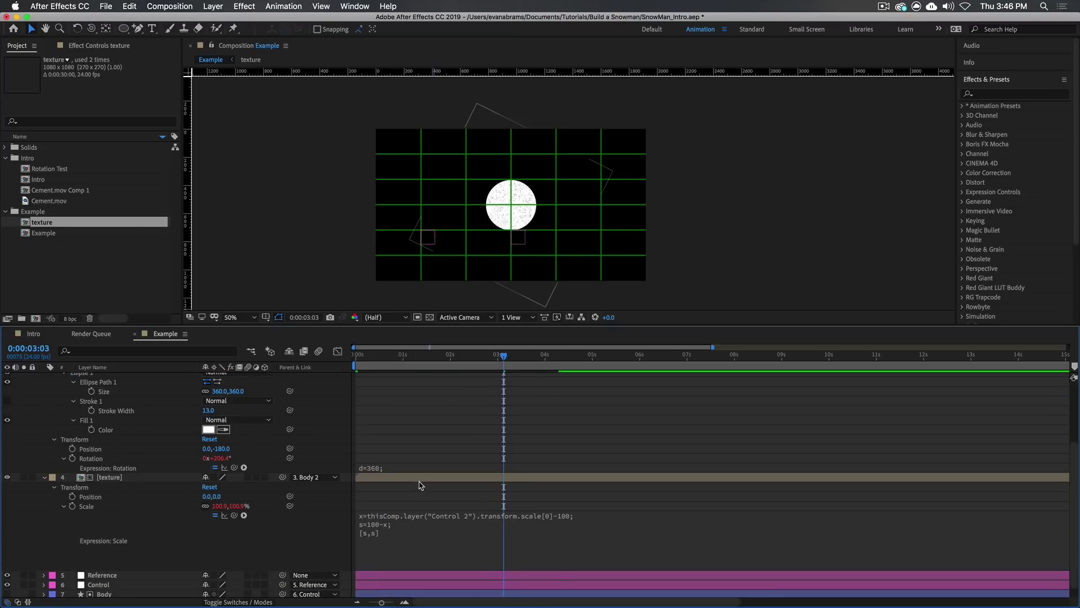
- Change both layer references in Body 2's Rotation expression, position and scale, to "Control 2"
left_click(405, 469)
left_click(480, 494)
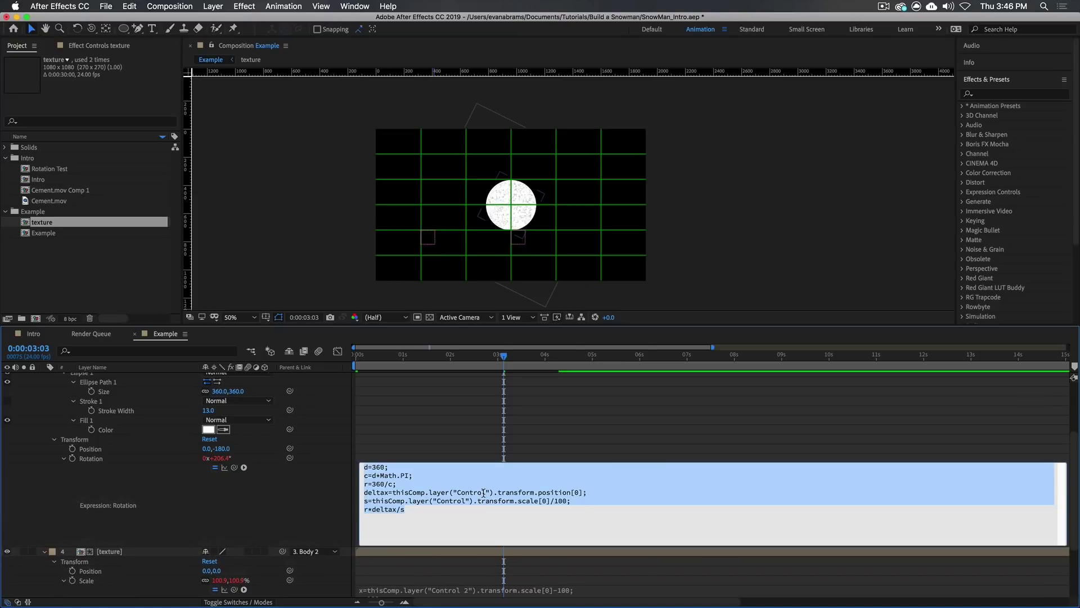
left_click(483, 493)
type("2")
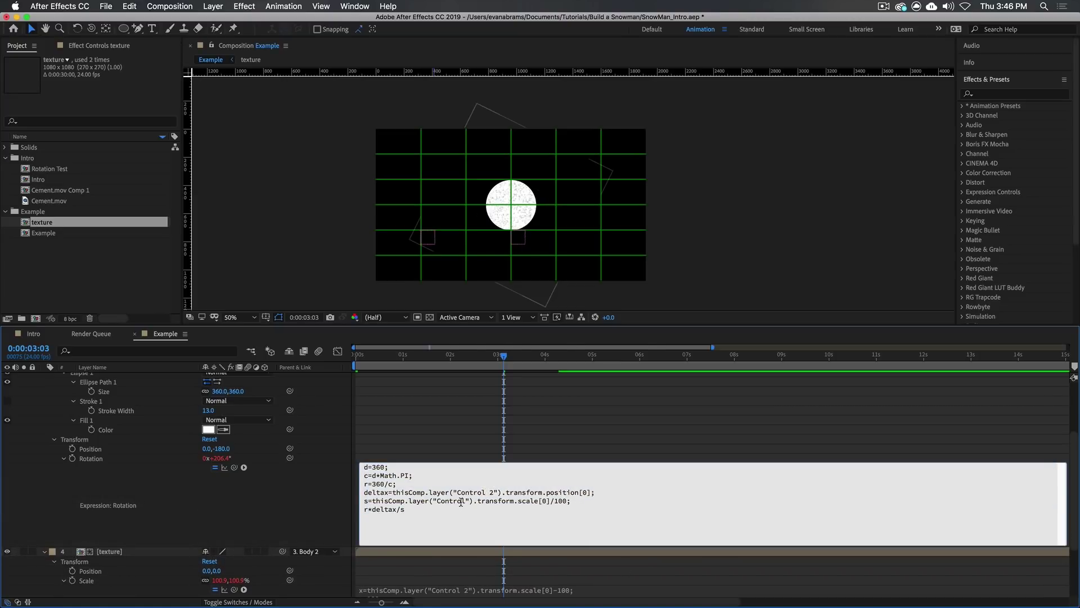
type(" 2")
key("KP_Enter")
- Check the updated expressions and collapse the properties of the four duplicated layers
scroll(514, 461, "up", 3)
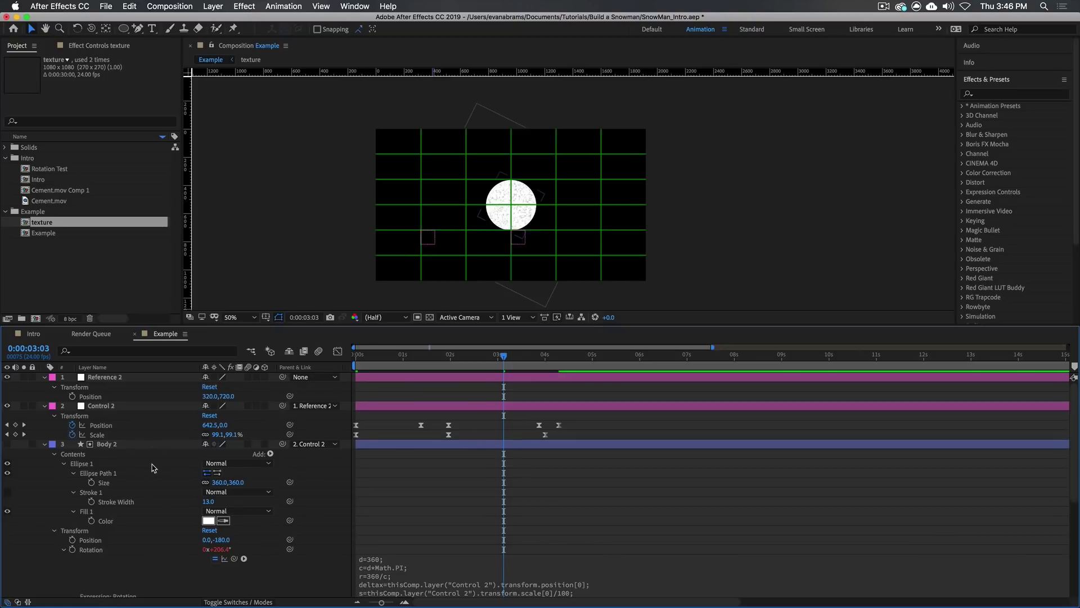
scroll(323, 509, "down", 6)
left_click(323, 507)
scroll(323, 507, "up", 6)
left_click(88, 375, "shift")
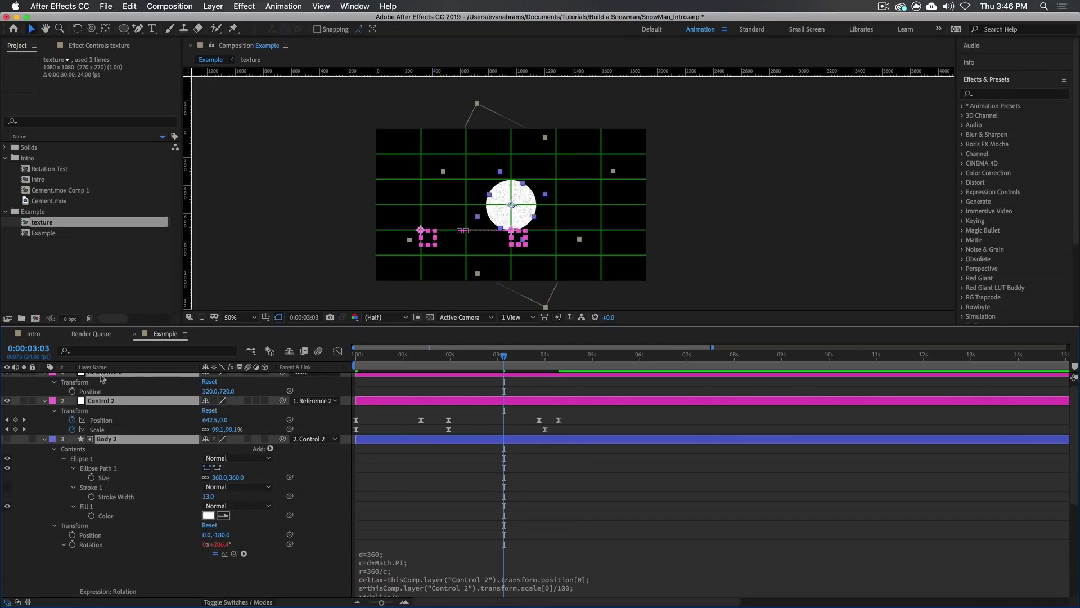
left_click(46, 402)
left_click(349, 529)
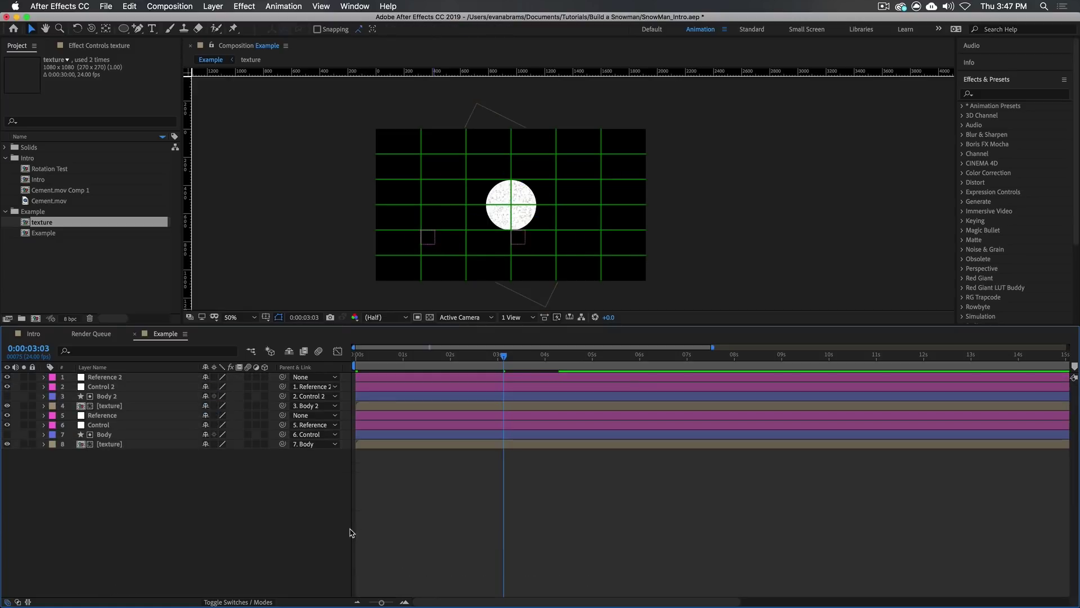
- Scrub from the start to 4:22 and reveal Control 2's Scale and Position
left_click_drag(356, 365, 588, 387)
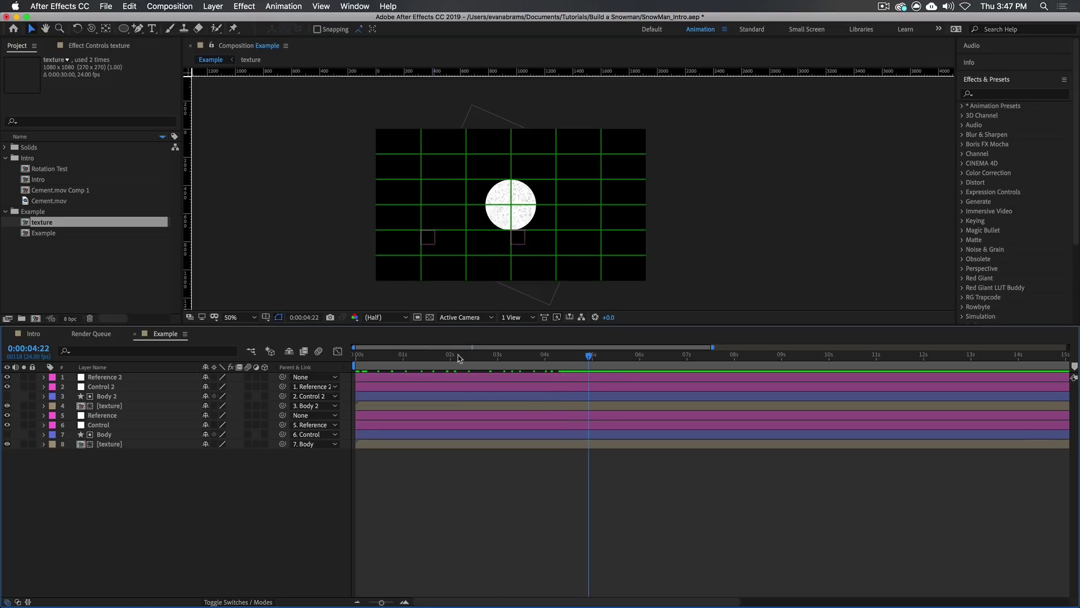
left_click(148, 387)
key("s")
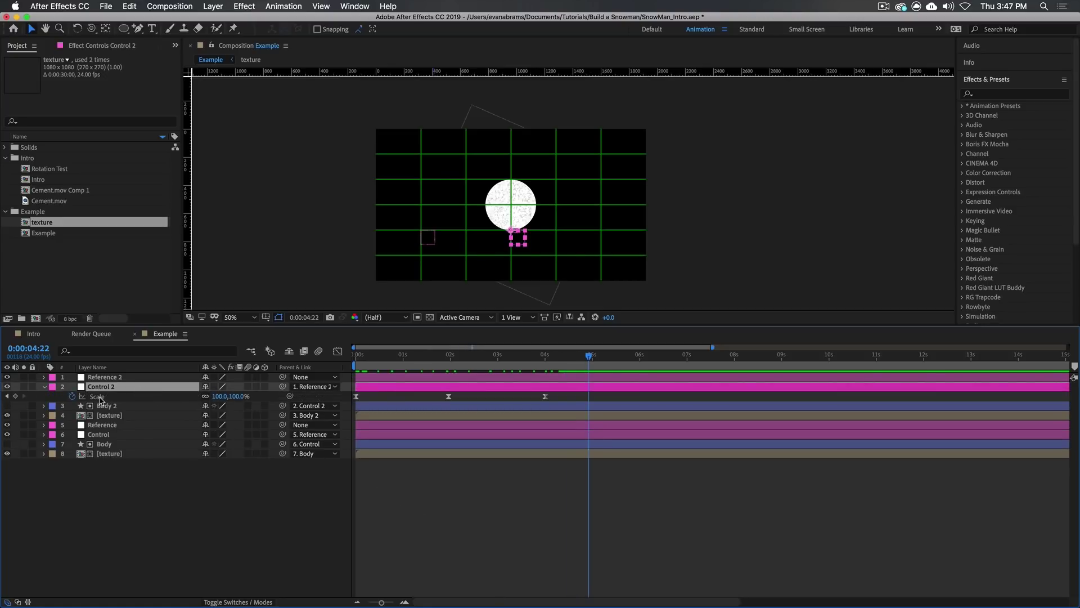
key("shift+p")
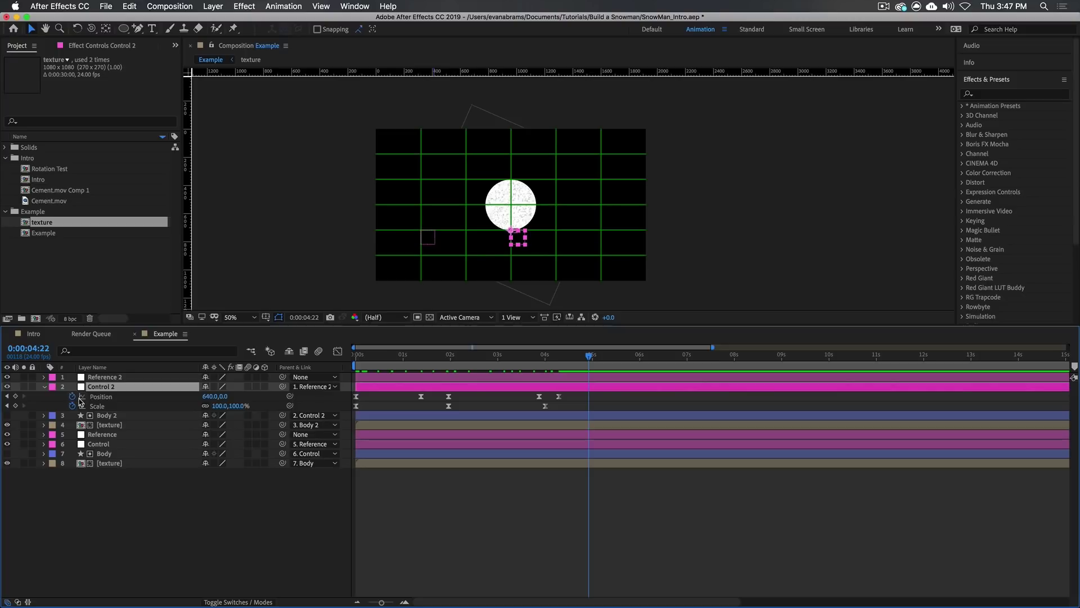
- Rename the Body 2 layer as Head
left_click(129, 417)
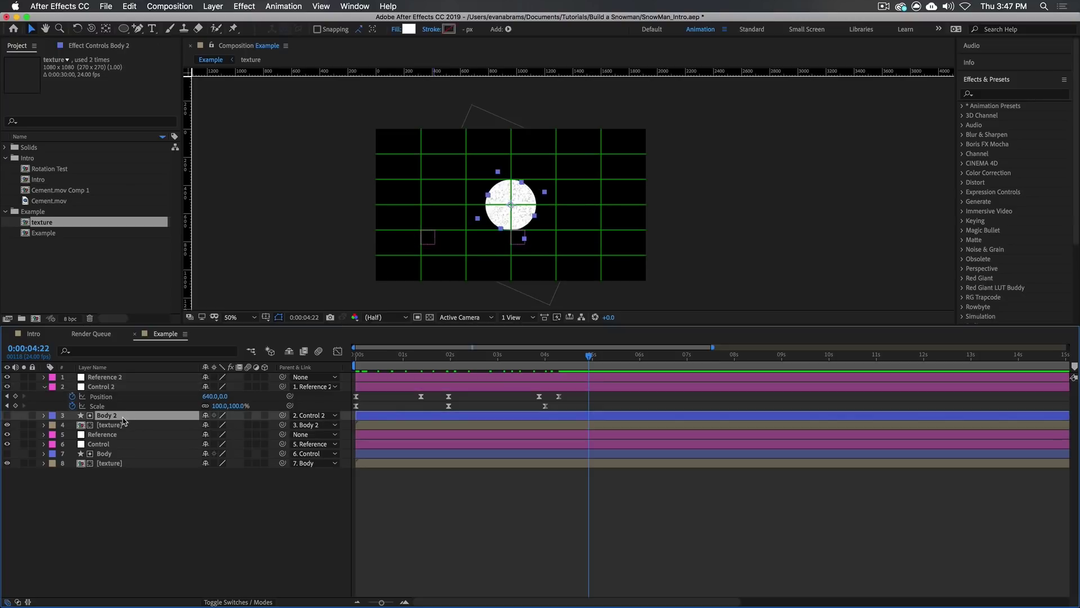
key("Return")
type("Head")
key("Return")
- Remove all Position and Scale keyframes from Control 2 and set its X position to 0
left_click(72, 396)
left_click(72, 406)
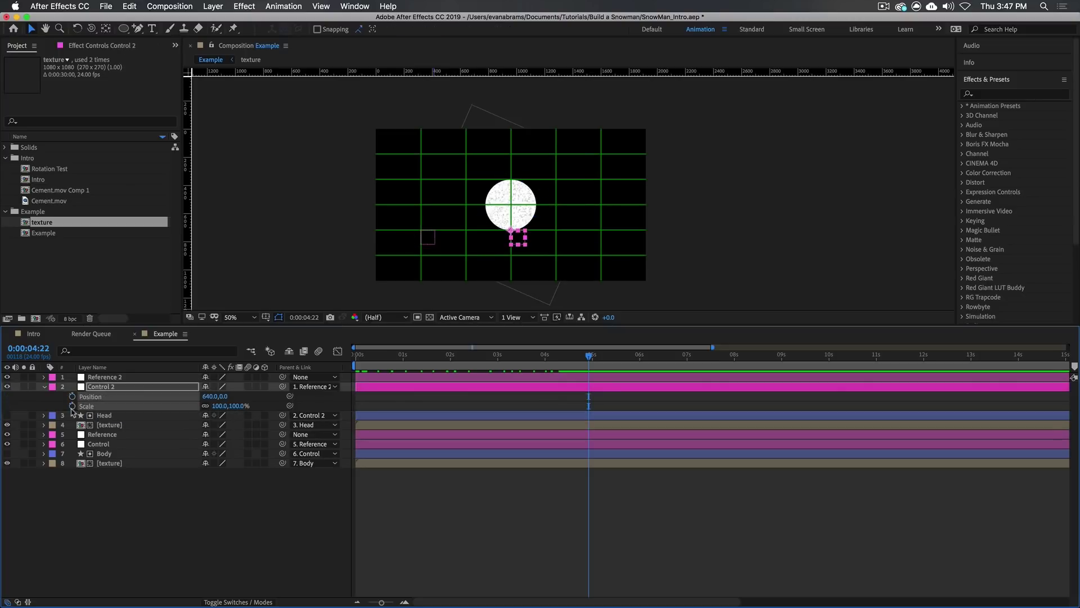
left_click(208, 396)
type("0")
key("Return")
left_click(272, 514)
- Set Control 2's Scale to 40% and inspect the smaller snowball up close
left_click(238, 405)
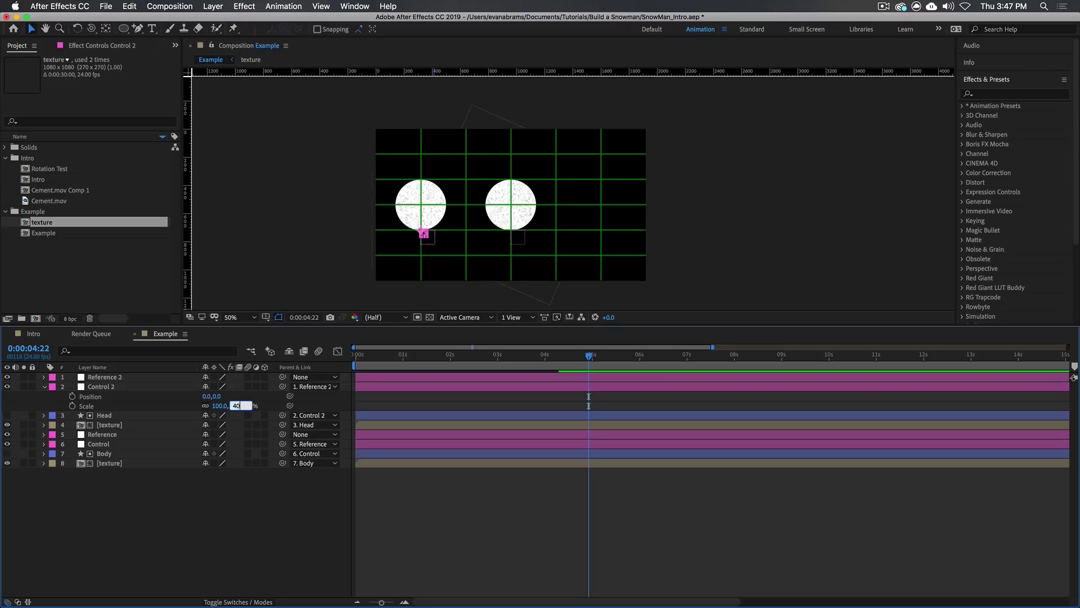
type("40")
key("Return")
scroll(433, 225, "up", 2)
scroll(433, 225, "down", 1)
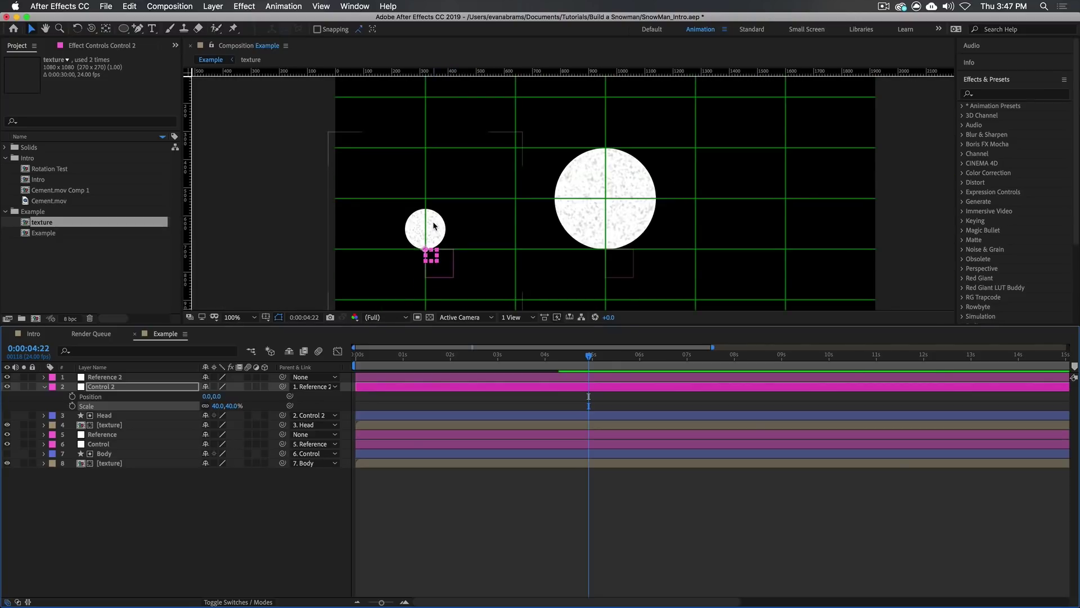
key("F2")
- Move the Reference 2 null horizontally along the ground line to just outside the frame's right edge
left_click(130, 377)
left_click_drag(533, 259, 384, 228)
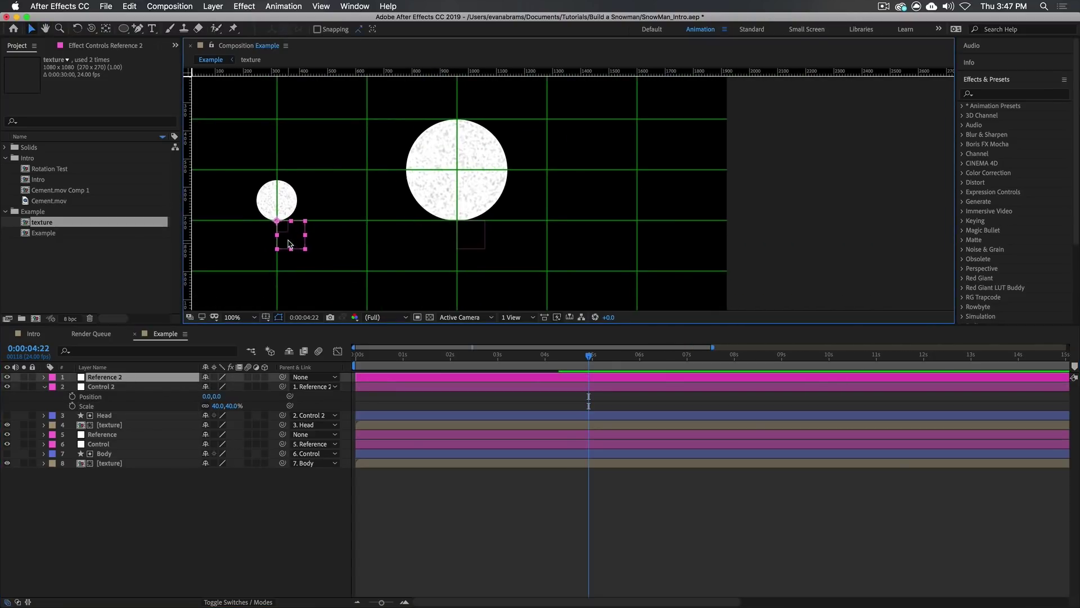
left_click_drag(290, 239, 760, 255)
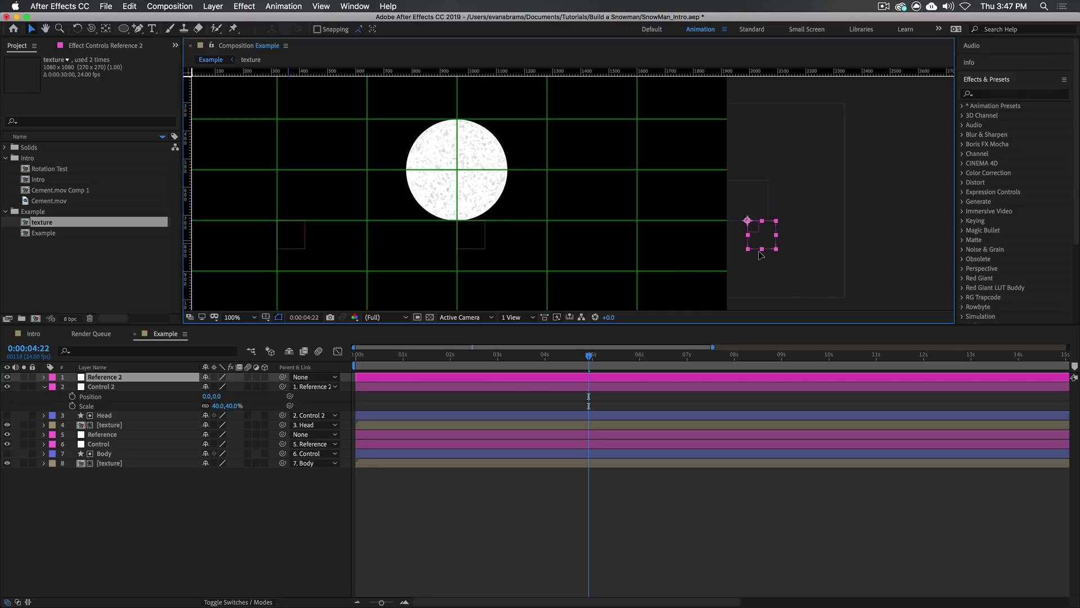
- Keyframe Control 2's Position from 0 at 4:07 to X -808 at 5:14
left_click(103, 387)
left_click(99, 397)
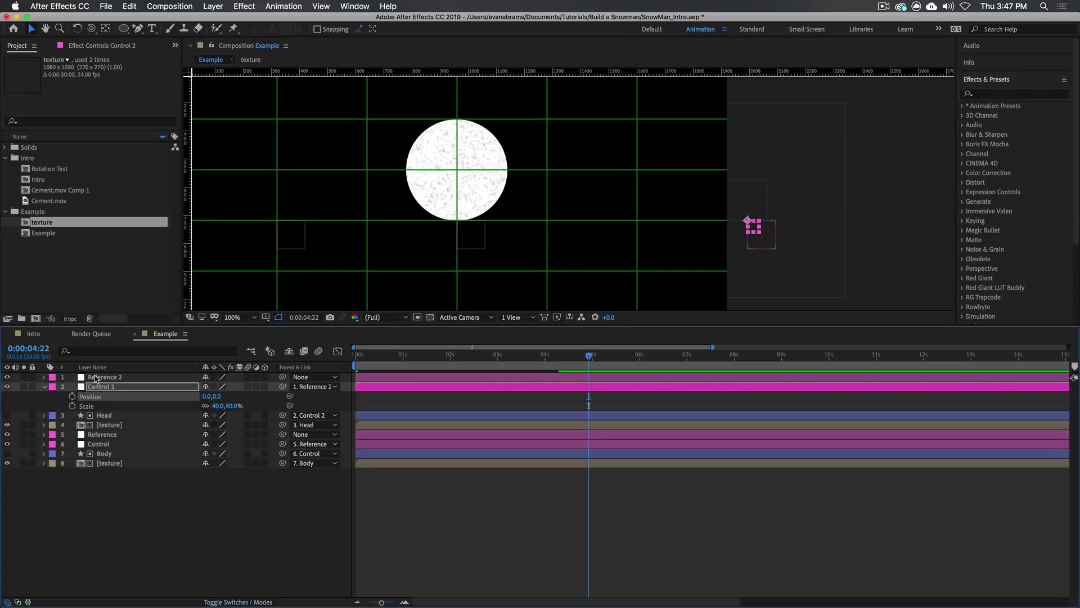
left_click(72, 397)
left_click_drag(588, 360, 559, 356)
left_click(620, 356)
left_click_drag(211, 397, 163, 416)
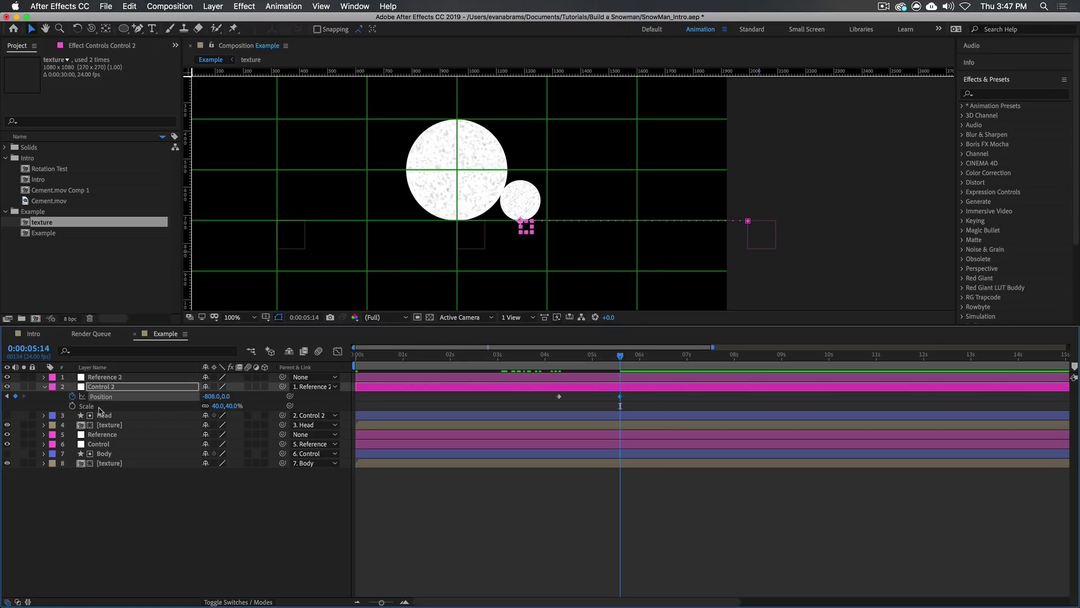
- Keyframe Control 2's Scale from 40% at 4:07 to 60% at 5:14
left_click(72, 406)
left_click_drag(620, 405, 559, 406)
left_click(235, 405)
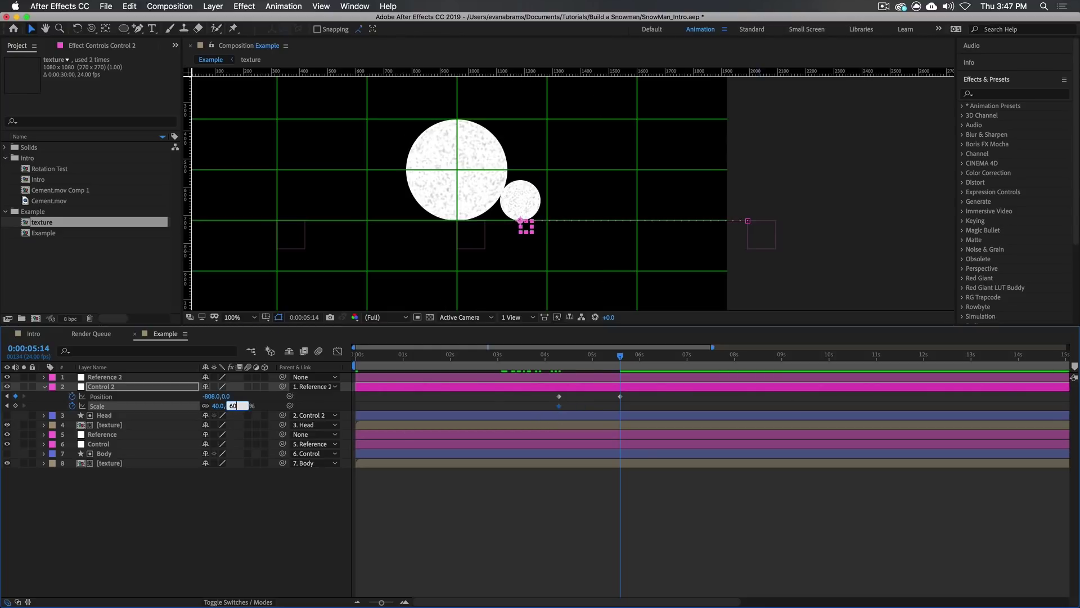
type("60")
key("Return")
- Shift Control 2 at 5:14 to X -756 so the small snowball rests against the large one
left_click_drag(535, 229, 547, 230)
key("space")
left_click_drag(483, 168, 510, 195)
- Apply Easy Ease to Control 2's Position and Scale keyframes at 5:14 and reshape their speed curves in the Graph Editor
left_click(620, 406, "shift")
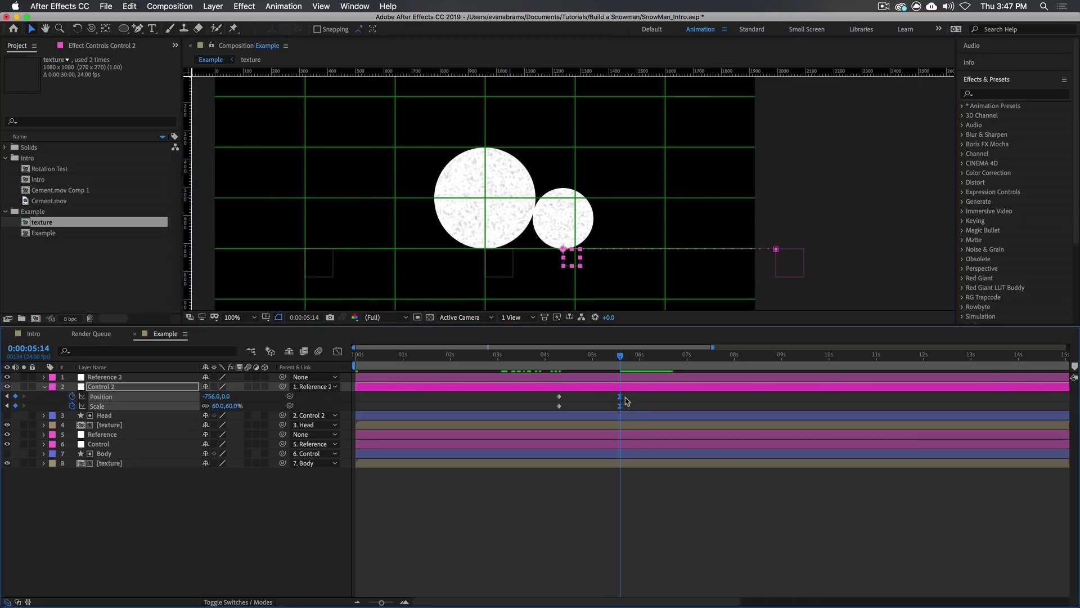
key("F9")
key("shift+F3")
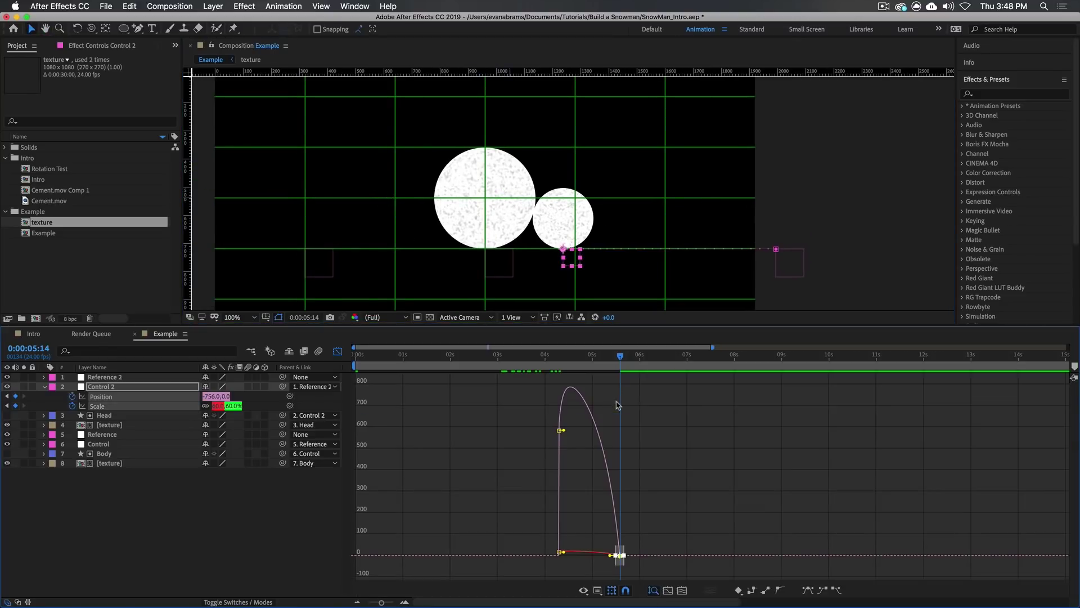
mouse_move(608, 565)
left_mouse_down()
mouse_move(589, 564)
mouse_move(621, 564)
mouse_move(621, 550)
left_mouse_up()
left_click(212, 492)
- Preview the small snowball rolling in from just before 4:07 and return to 5:14
left_click_drag(548, 355, 554, 355)
key("space")
key("space")
key("super+apostrophe")
mouse_move(644, 360)
left_mouse_down()
mouse_move(596, 362)
mouse_move(626, 366)
left_mouse_up()
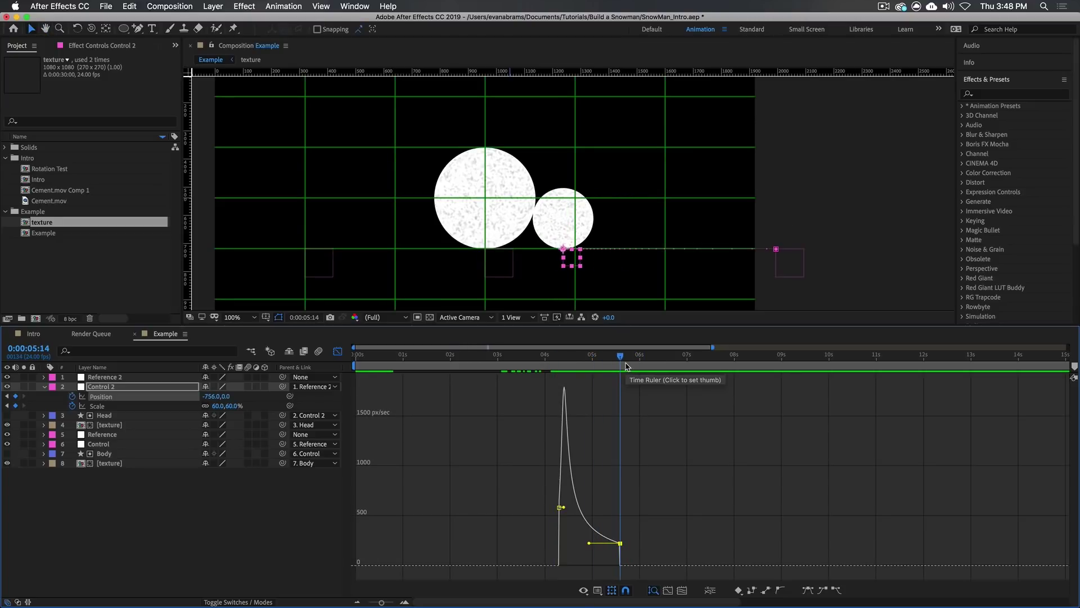
- Try to move Control 2 up toward the large snowball, and undo that move
left_click_drag(493, 200, 514, 201)
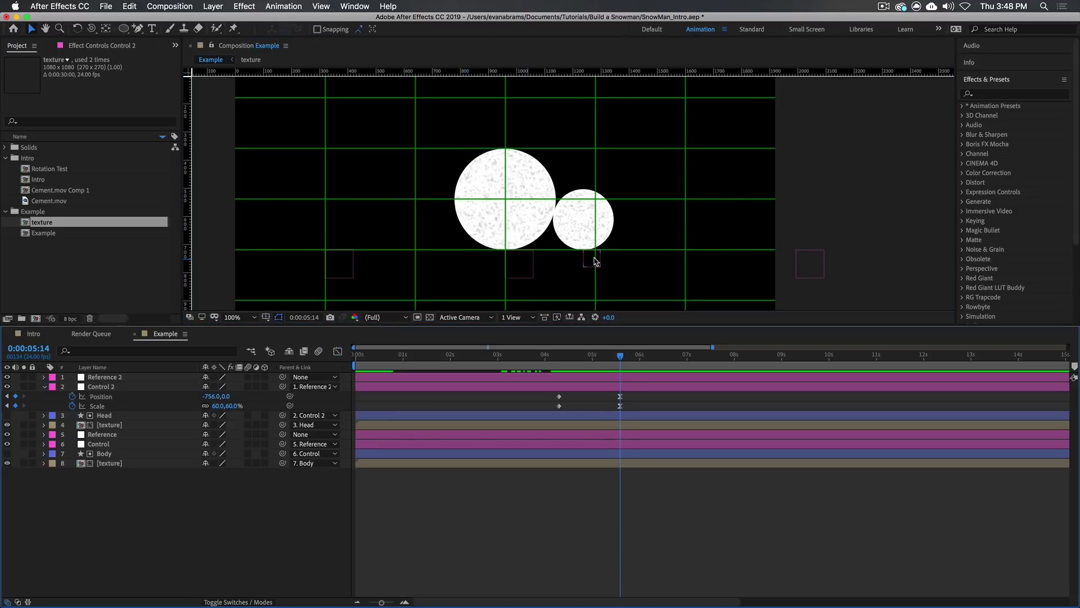
left_click(594, 260)
left_click_drag(594, 247, 532, 178)
key("super+z")
left_click(651, 505)
- Create a new null object at the centre of the large snowball
right_click(293, 507)
mouse_move(306, 481)
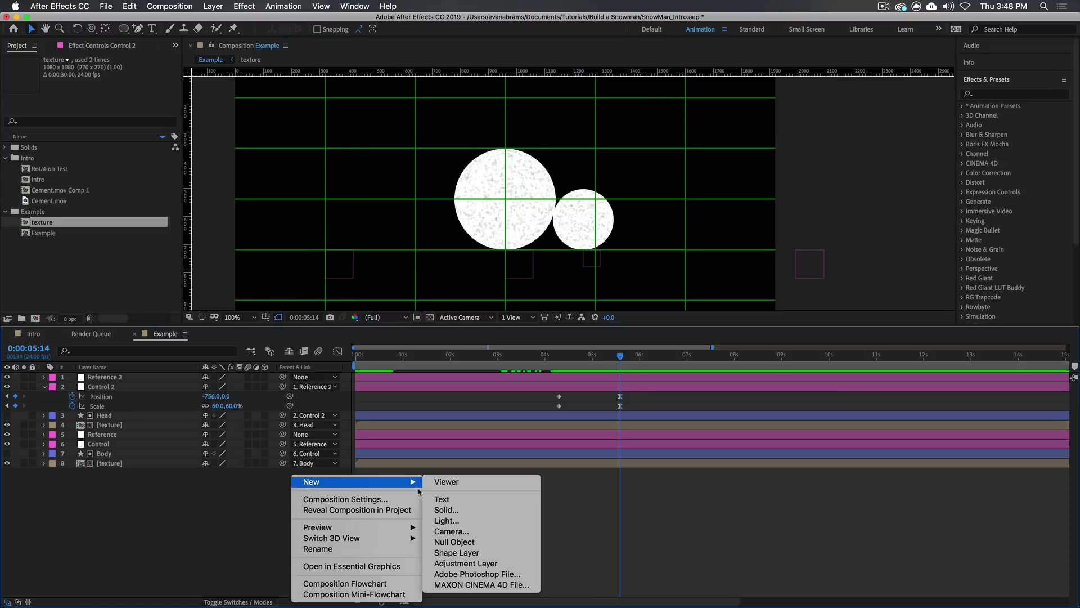
left_click(450, 539)
left_click_drag(506, 200, 507, 202)
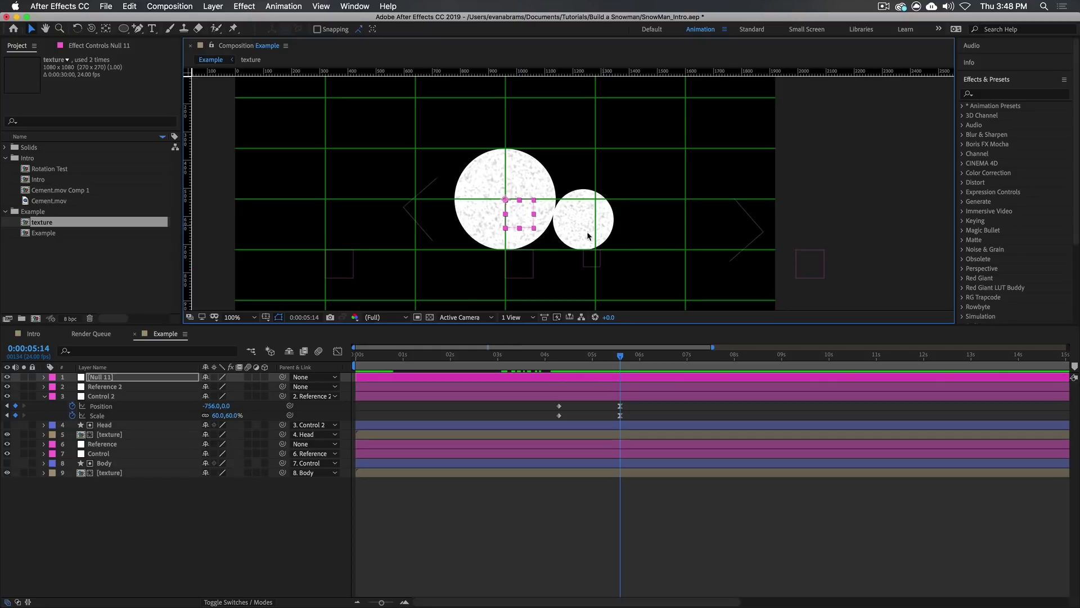
- Give the new null an Orange label and parent Reference 2 to it
left_click(53, 377)
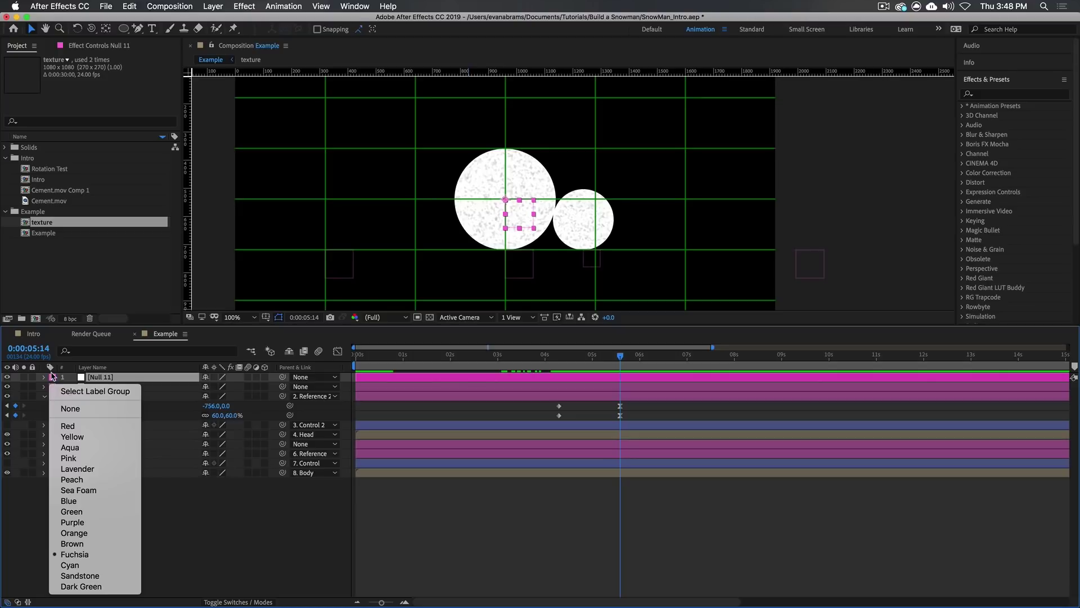
left_click(74, 533)
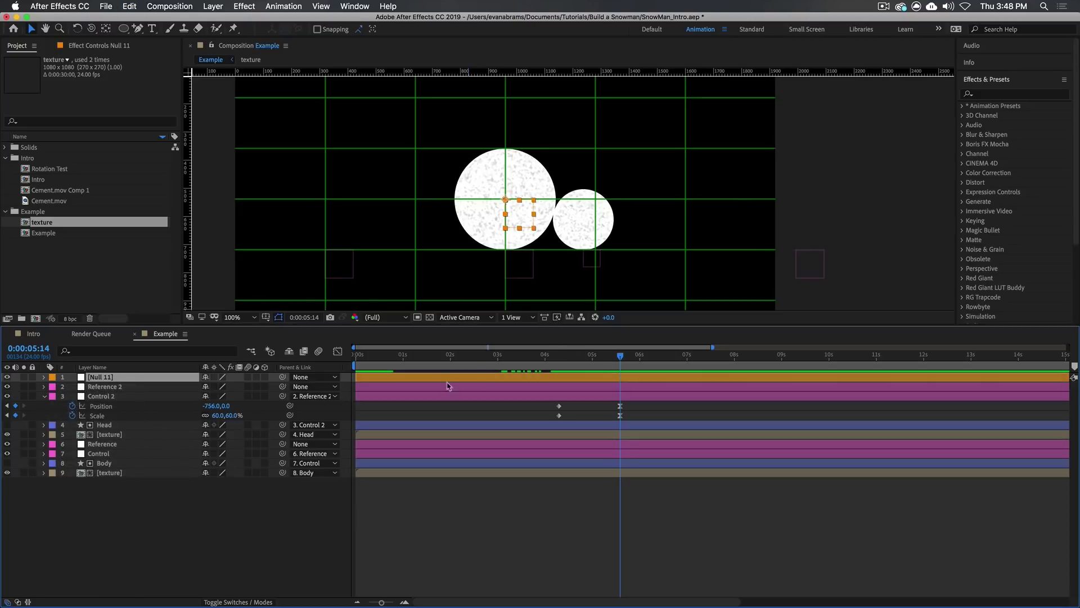
left_click(111, 387)
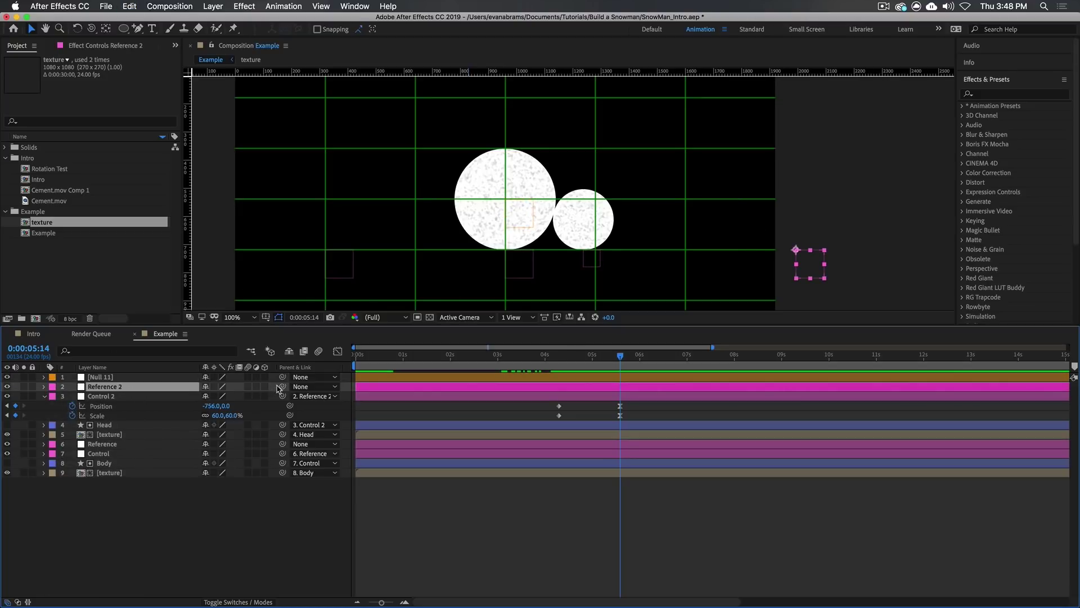
left_click_drag(282, 388, 101, 377)
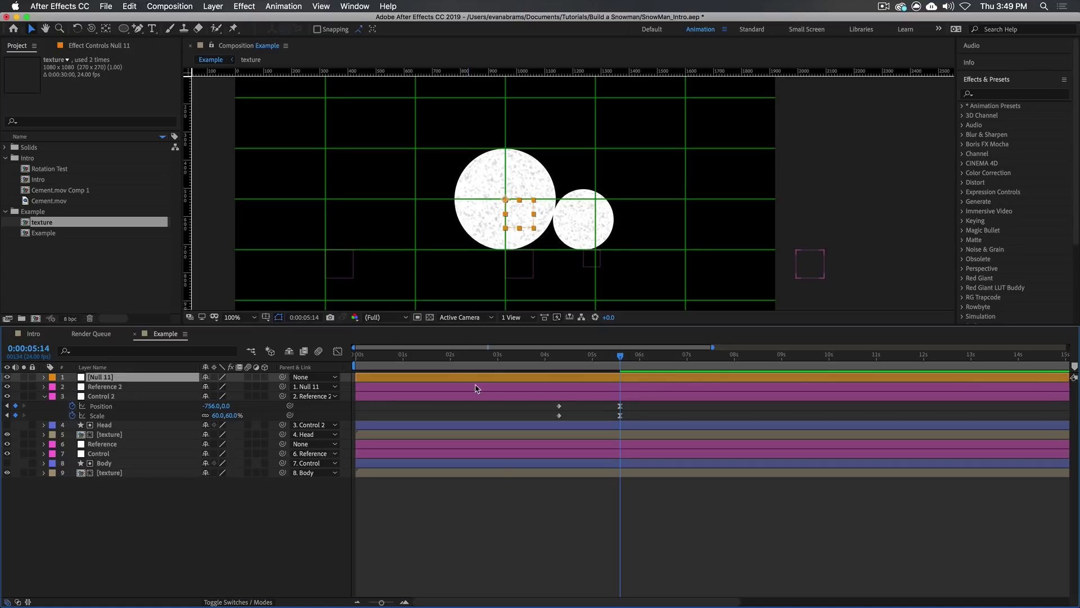
- Keyframe the orange null's Rotation from 0° at 5:14 to -105° at 6:05
key("r")
left_click(72, 386)
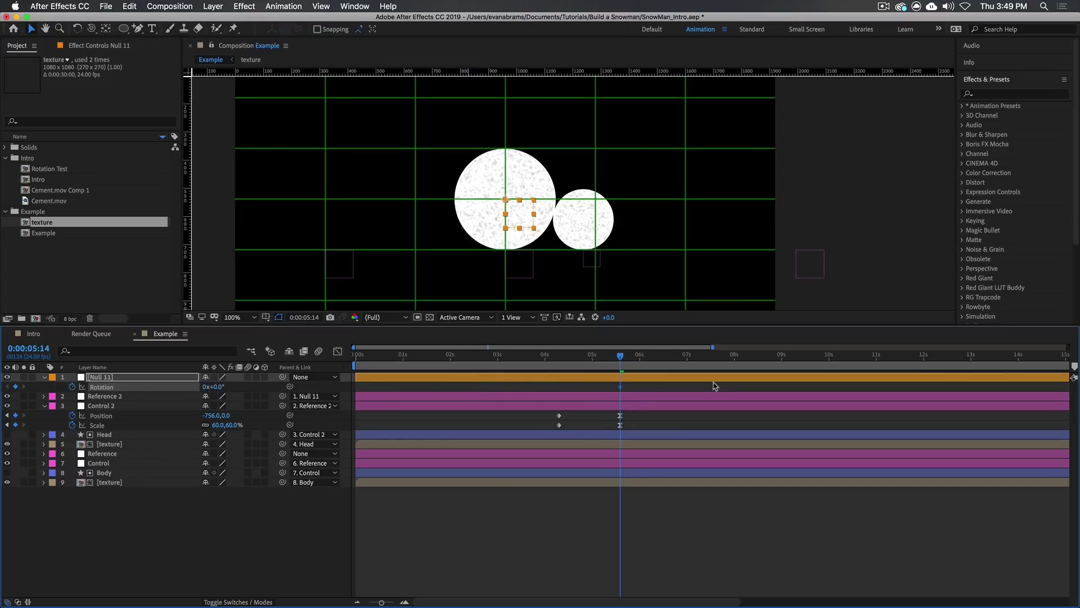
left_click_drag(621, 362, 650, 365)
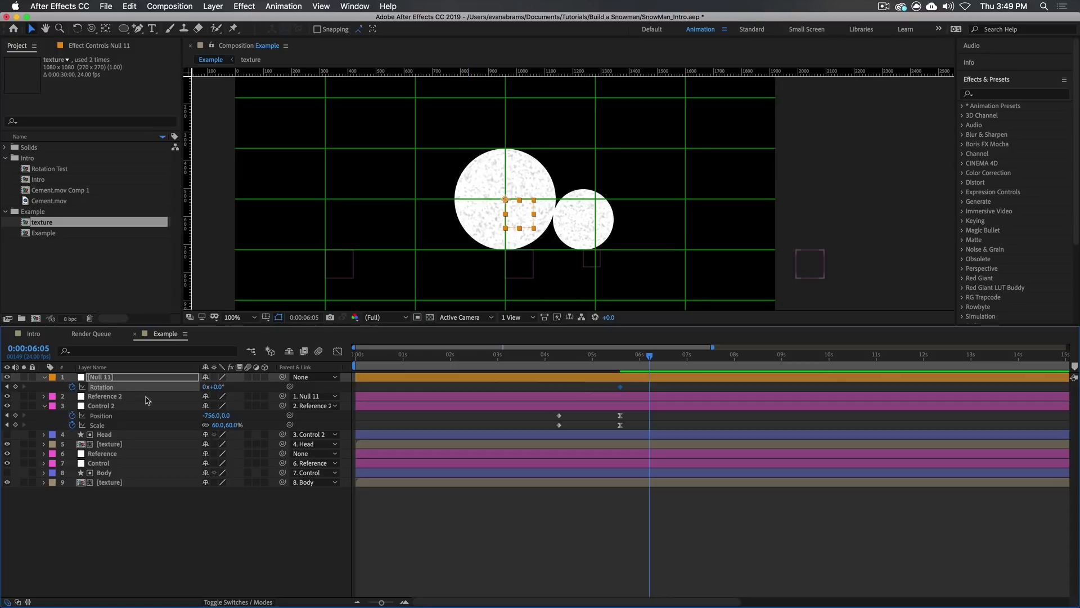
left_click_drag(207, 386, 169, 395)
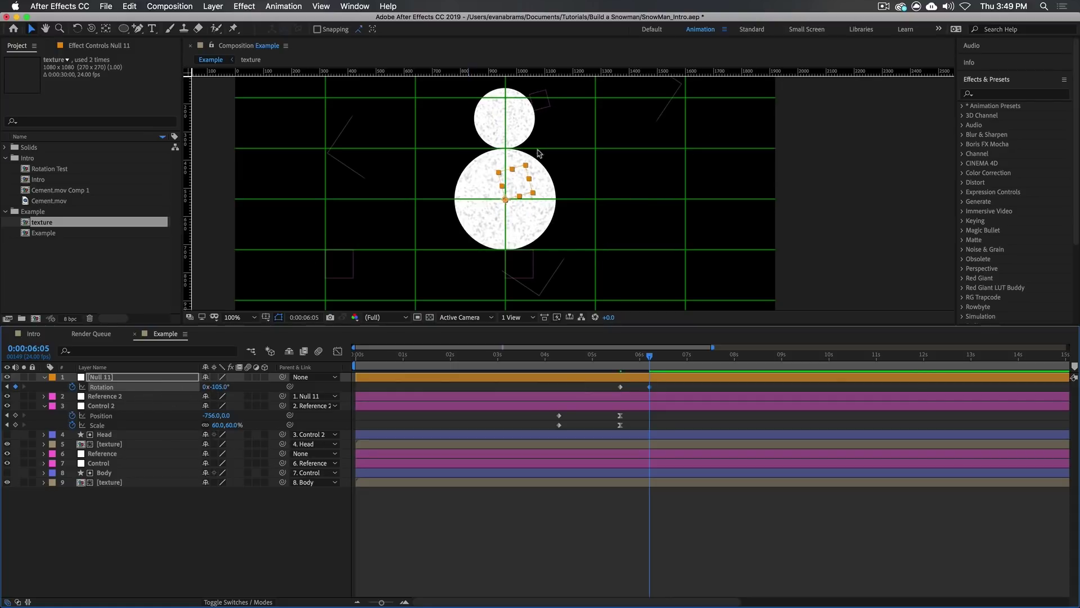
- Apply Easy Ease to the orange null's Rotation keyframes and preview the animation from 4:07
left_click(620, 387, "shift")
left_click_drag(613, 357, 556, 376)
key("space")
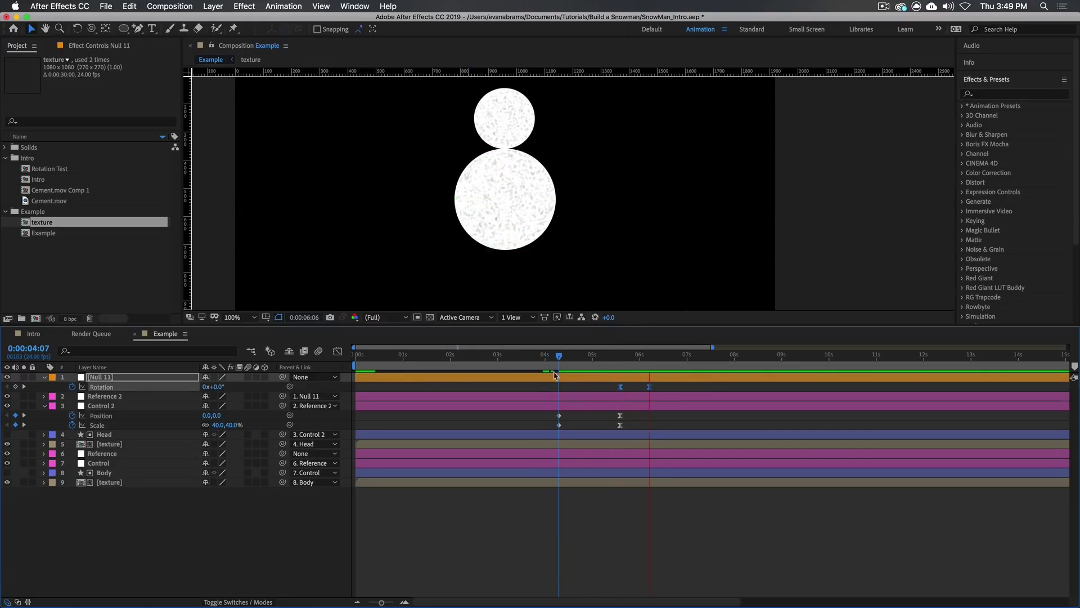
- Move the orange null's ending Rotation keyframe to 6:07 and preview the head's swing
key("space")
left_click_drag(621, 359, 652, 373)
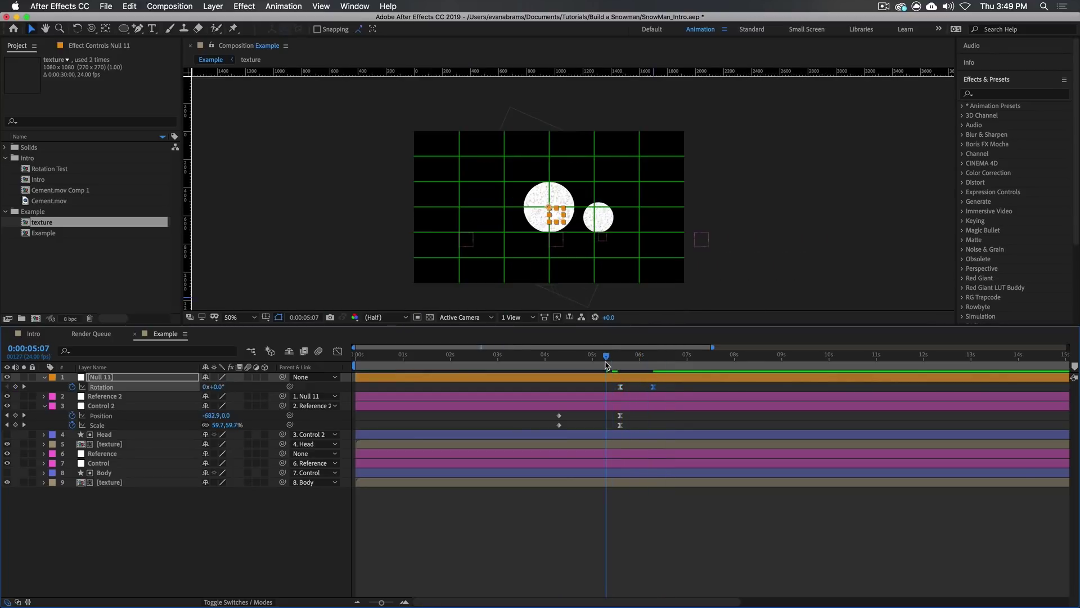
key("space")
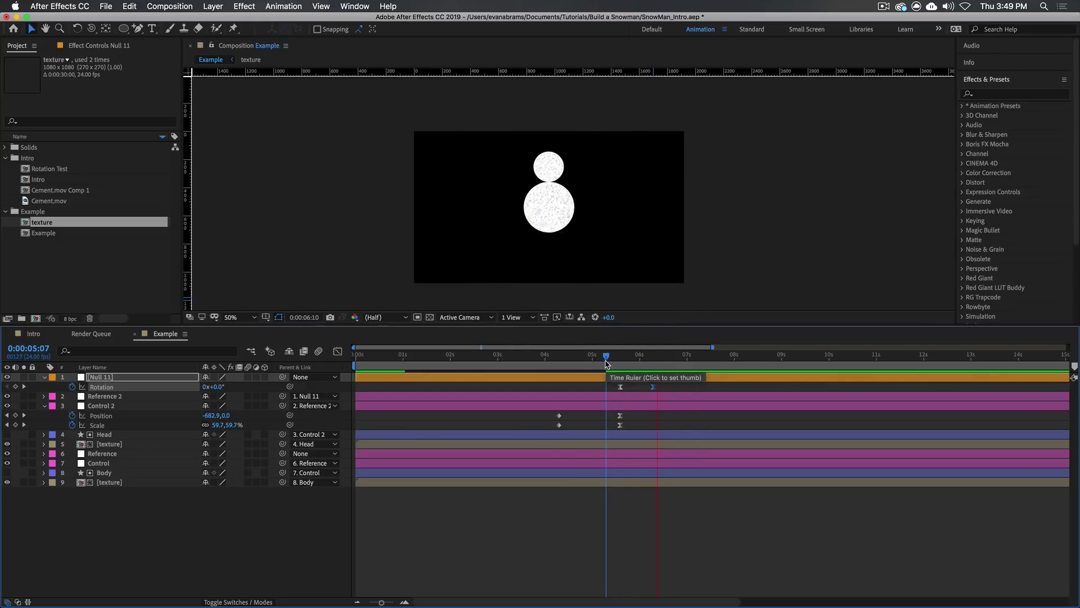
key("space")
scroll(553, 204, "up", 1)
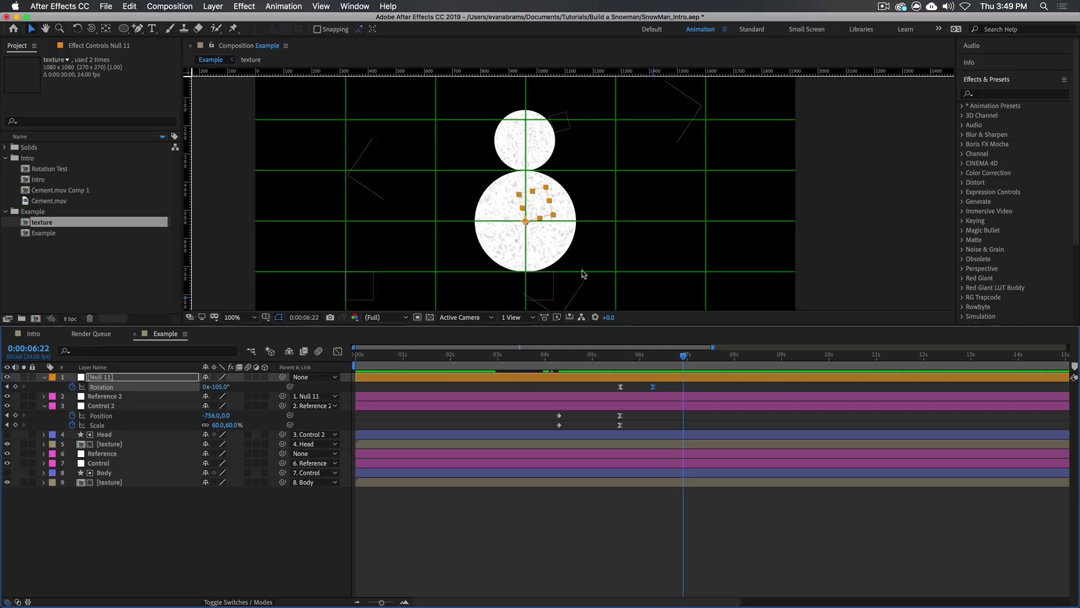
- Preview the head rolling in and swinging onto the body, starting from 4:01
left_click_drag(633, 369, 552, 377)
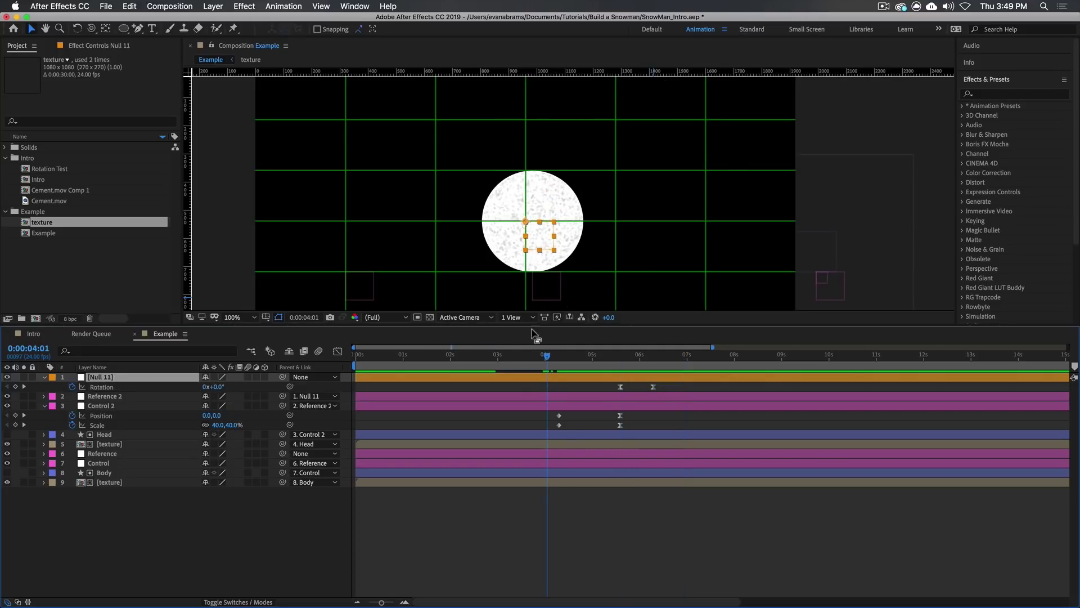
key("space")
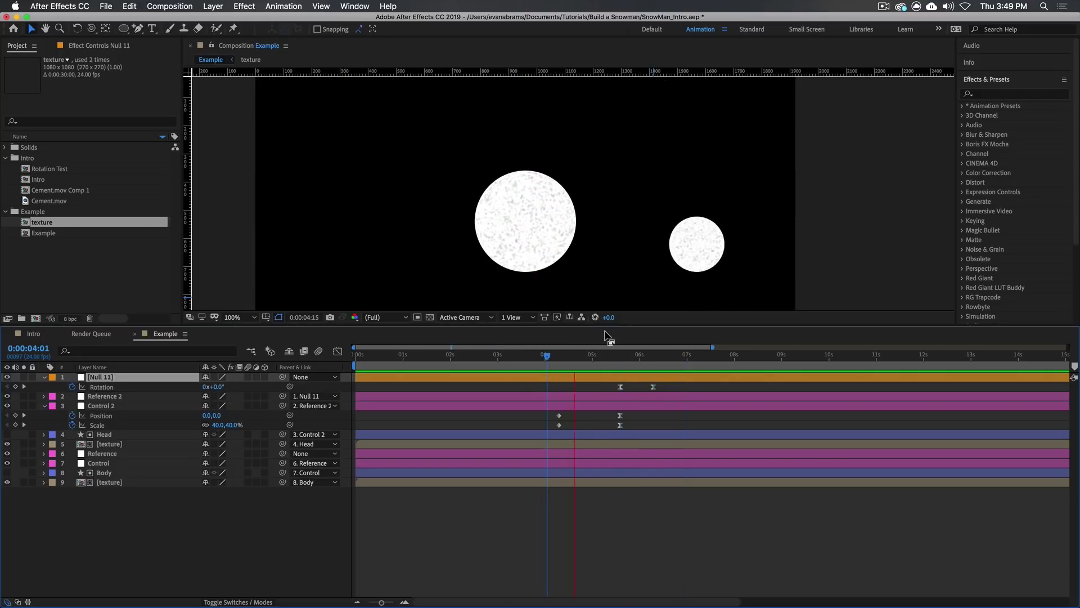
left_click_drag(667, 357, 628, 369)
key("space")
key("space")
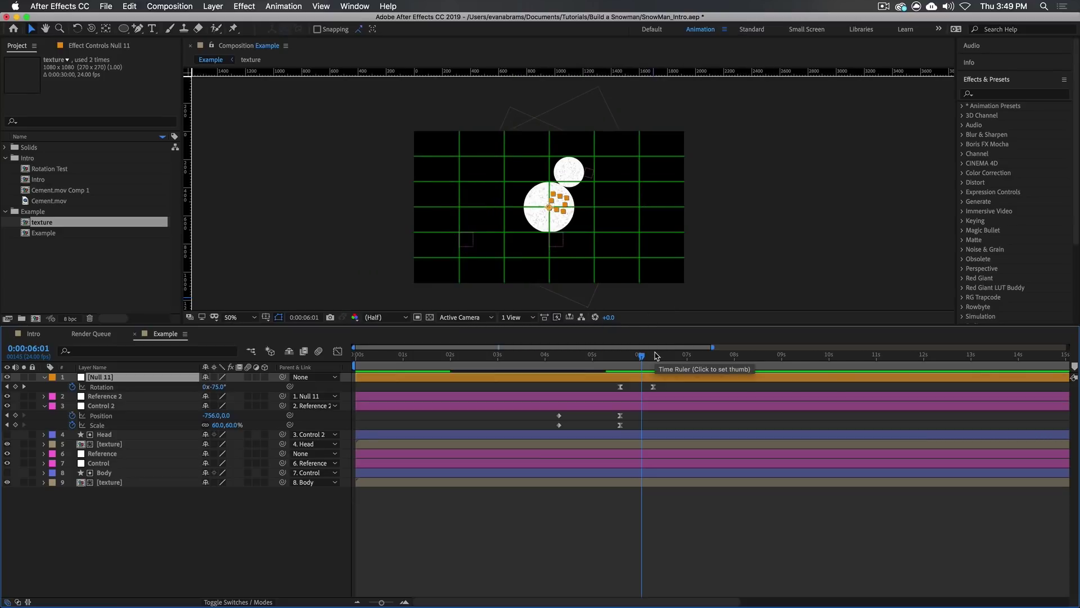
- Replay the swing from 5:14 and scrub between 5:21 and 6:07 to examine how the Head layer turns around the body
left_click(621, 355)
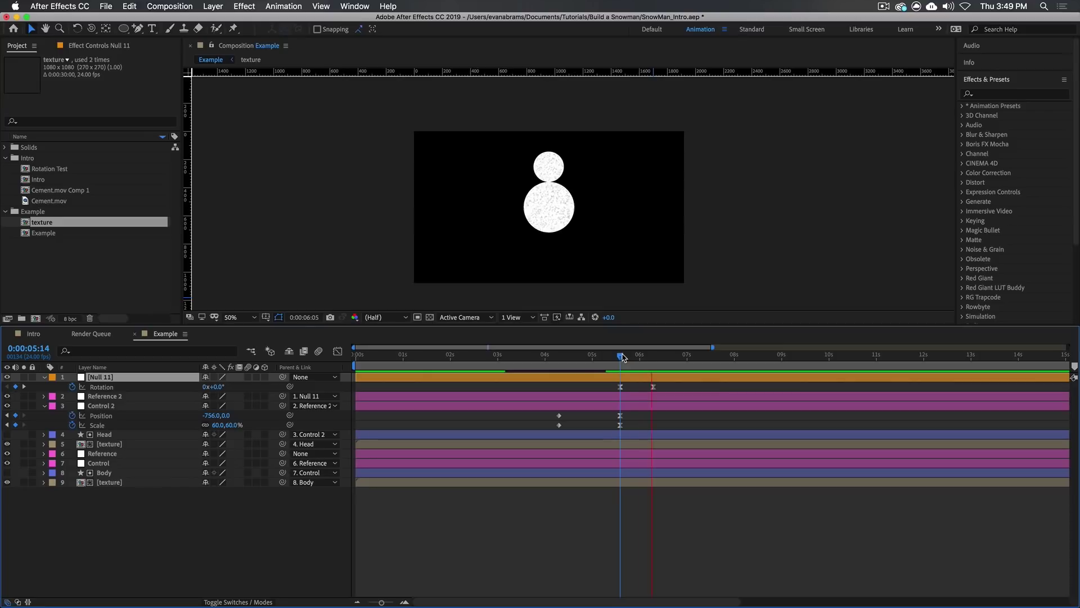
key("space")
left_click_drag(622, 359, 643, 368)
key("space")
key("space")
scroll(544, 171, "up", 1)
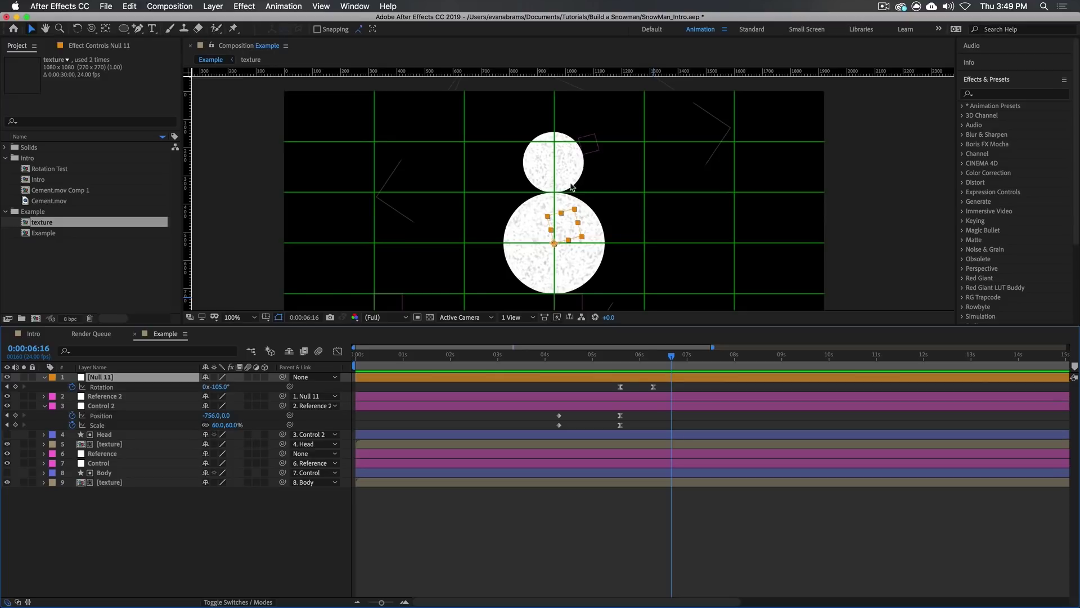
left_click_drag(661, 367, 632, 360)
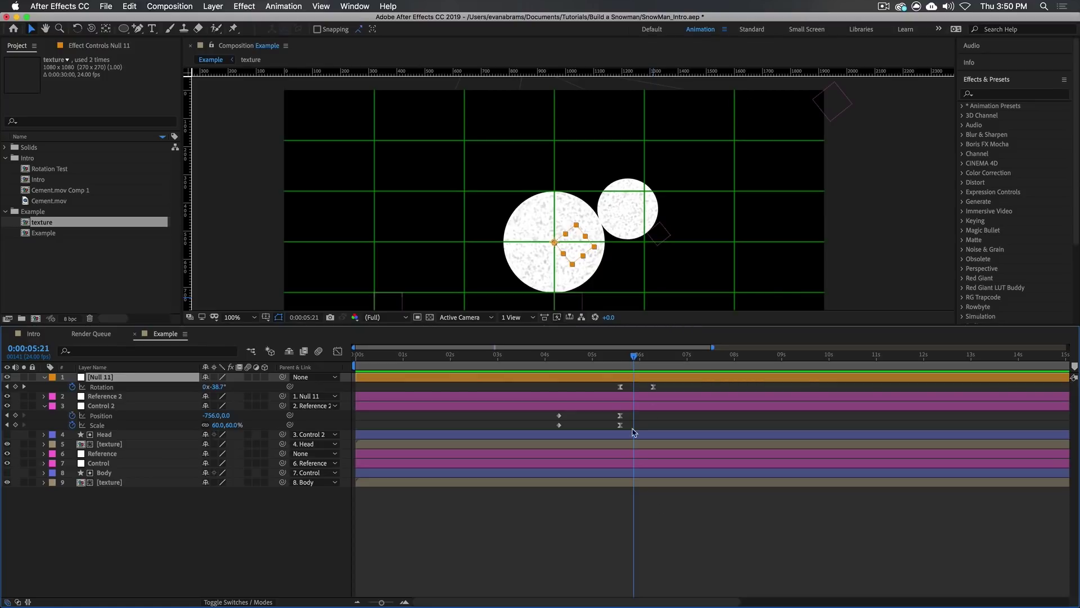
left_click(628, 436)
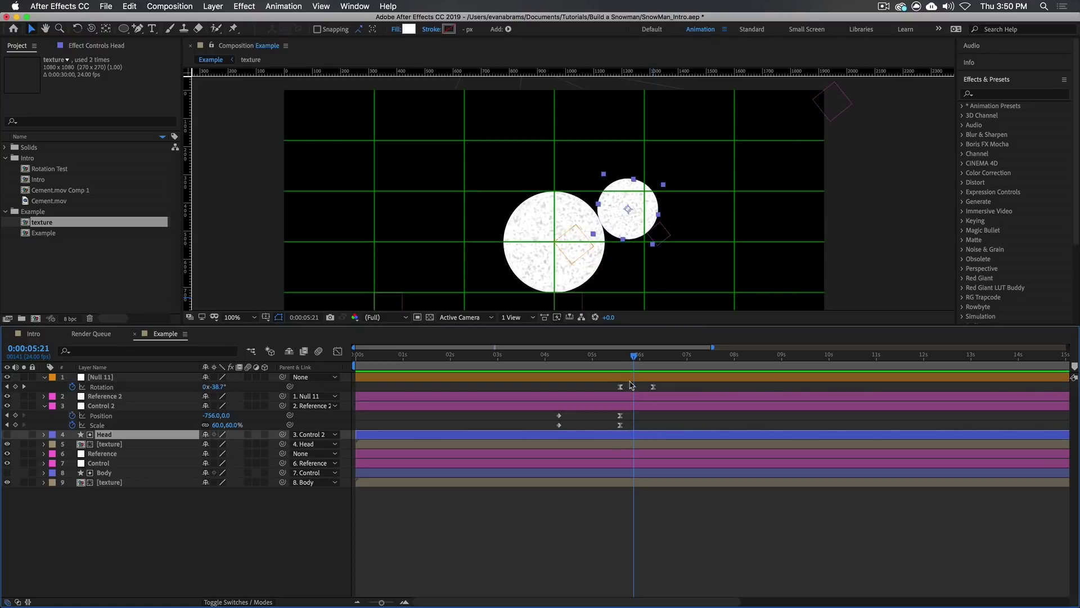
mouse_move(627, 377)
left_mouse_down()
mouse_move(623, 364)
mouse_move(644, 368)
left_mouse_up()
key("k")
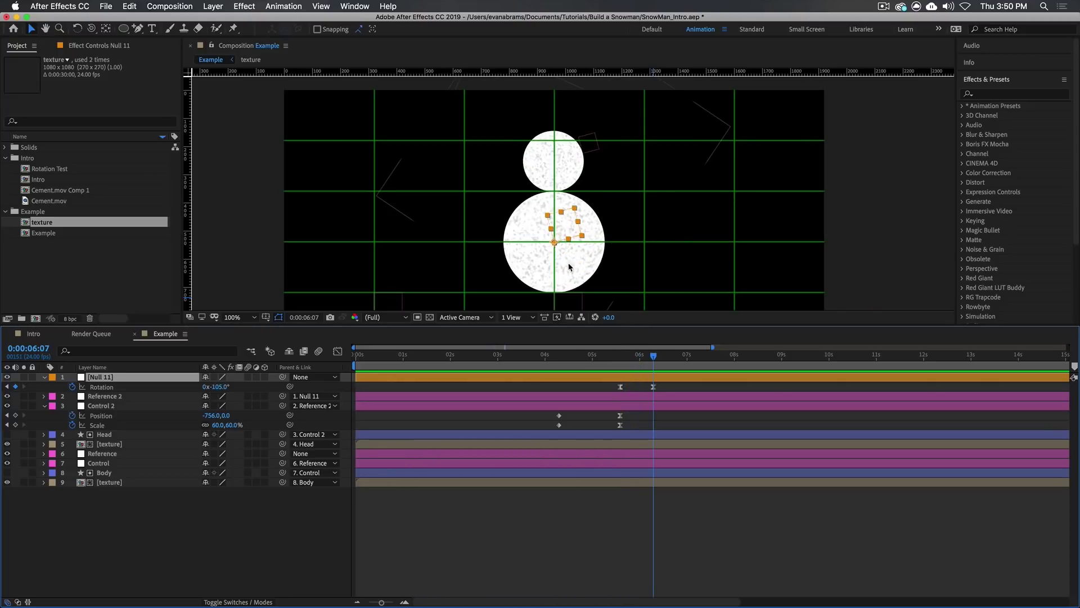
- Change the last line of the Head's Rotation expression to (r*deltax/s)+thisComp.layer("Null 11").transform.rotation
left_click(646, 434)
key("r")
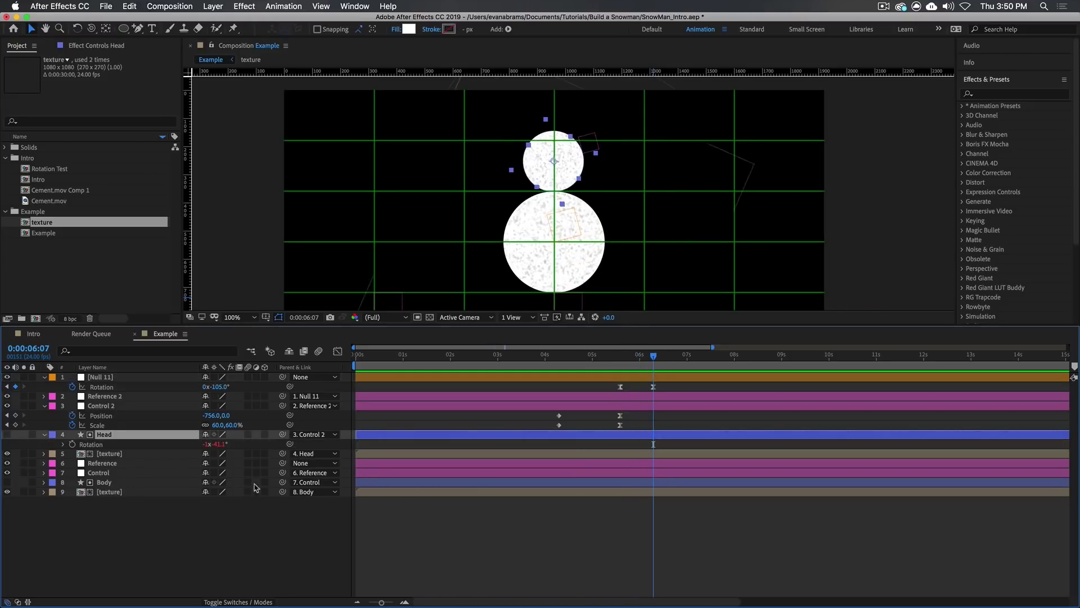
left_click(63, 444)
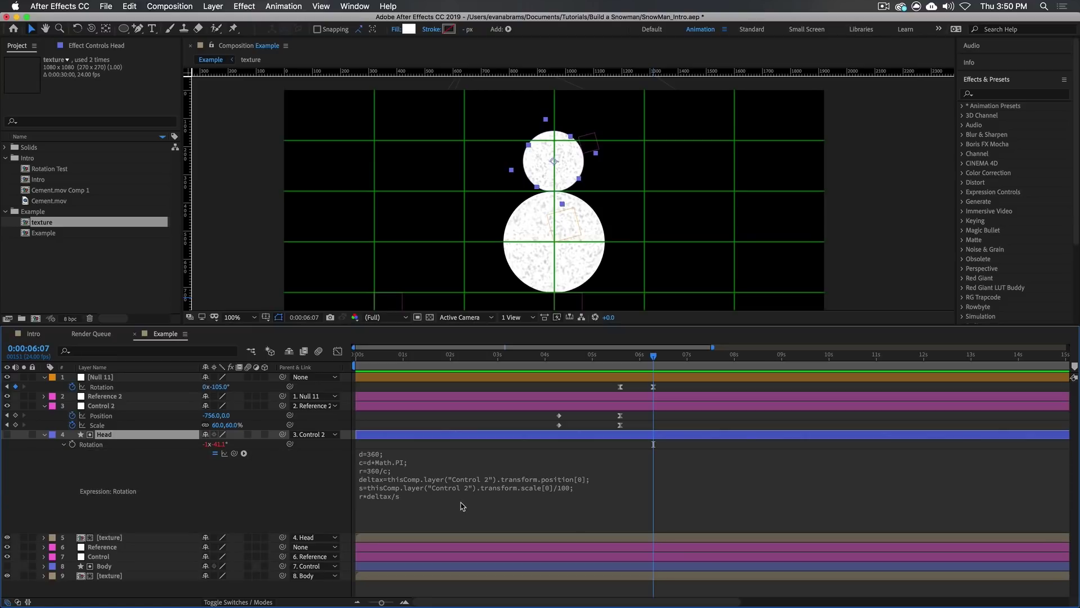
left_click(427, 495)
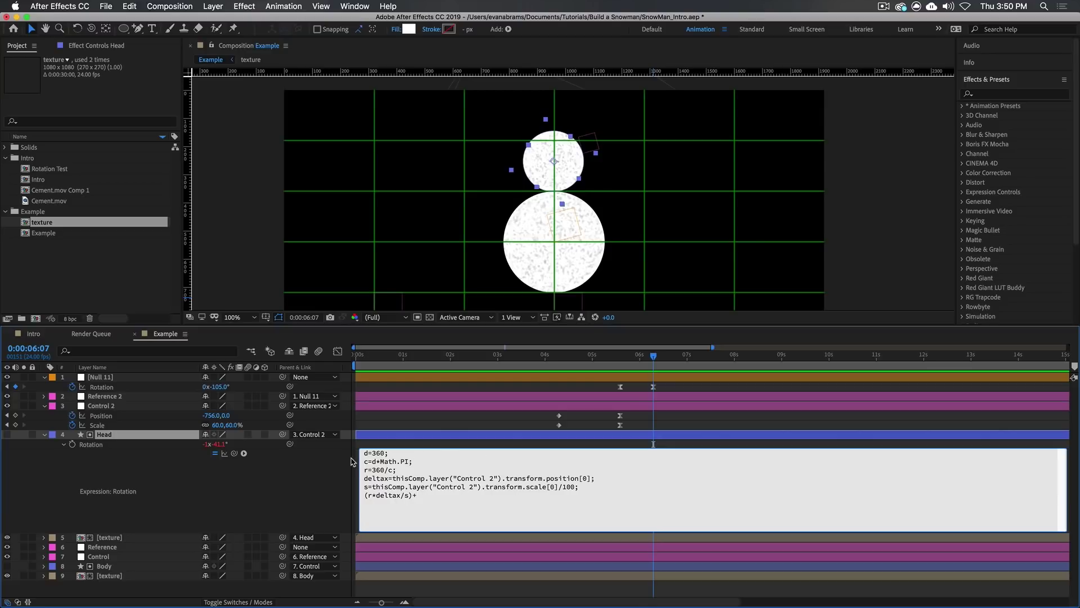
left_click_drag(167, 400, 145, 387)
left_click(536, 444)
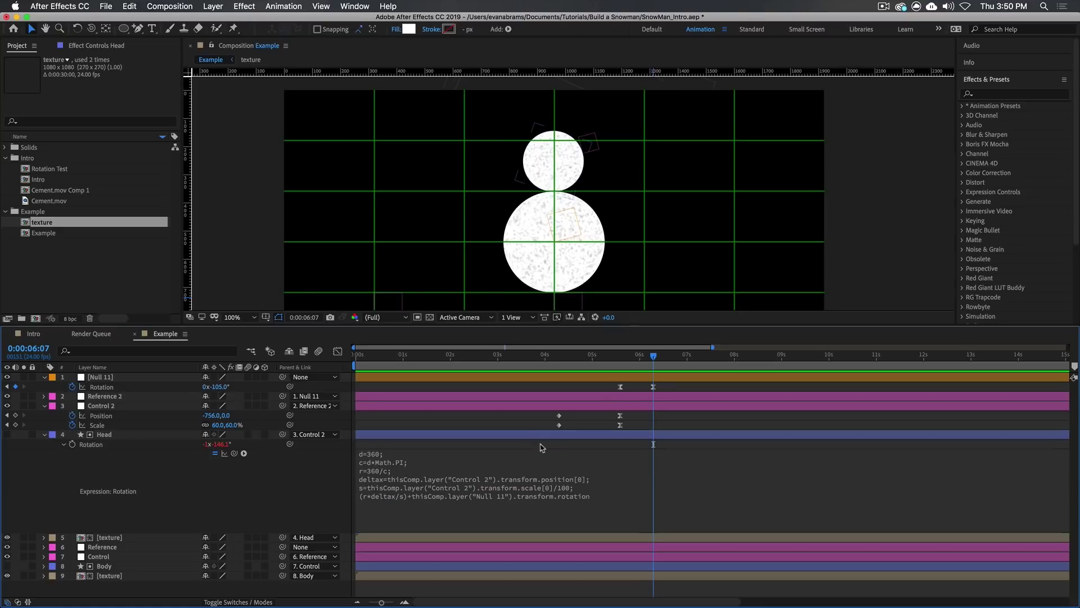
- Scrub between 5:14 and 6:07 to check the head's roll under the edited Rotation expression
mouse_move(643, 371)
left_mouse_down()
mouse_move(620, 363)
mouse_move(631, 363)
left_mouse_up()
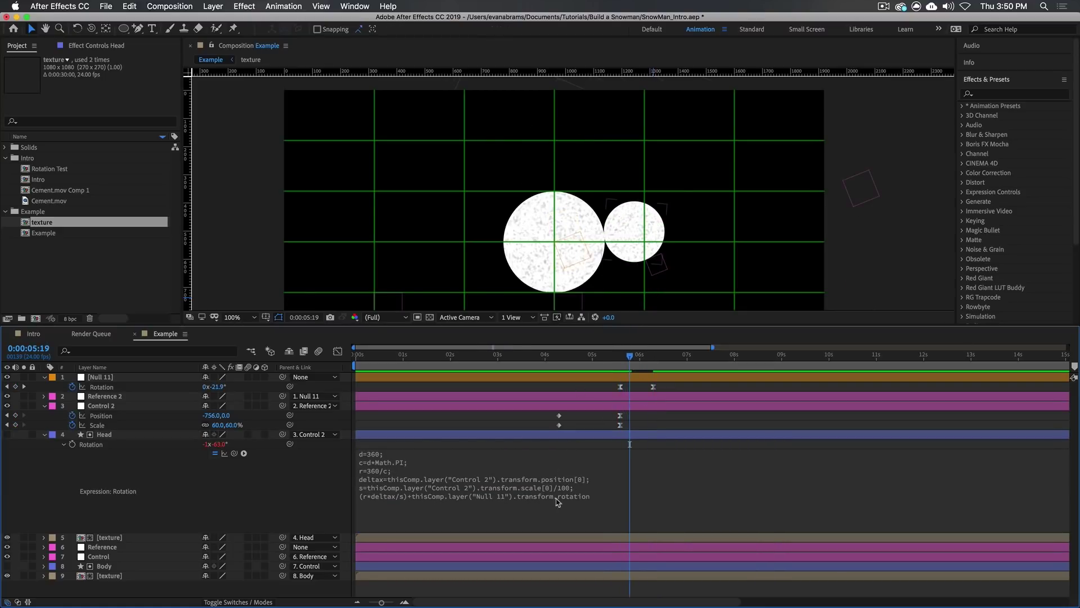
left_click(543, 501)
left_click(619, 361)
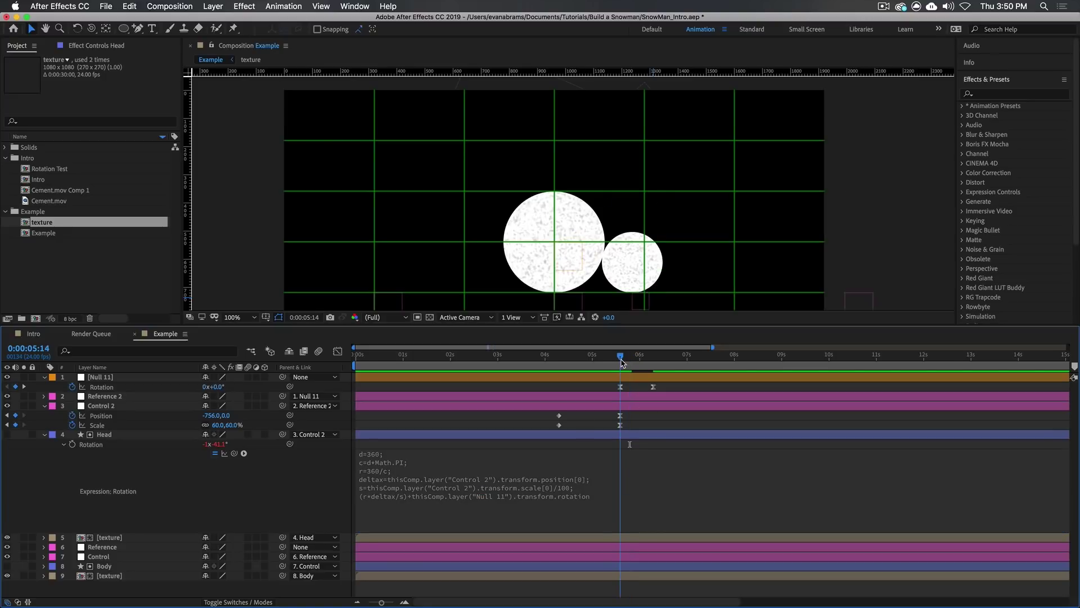
left_click_drag(623, 360, 651, 362)
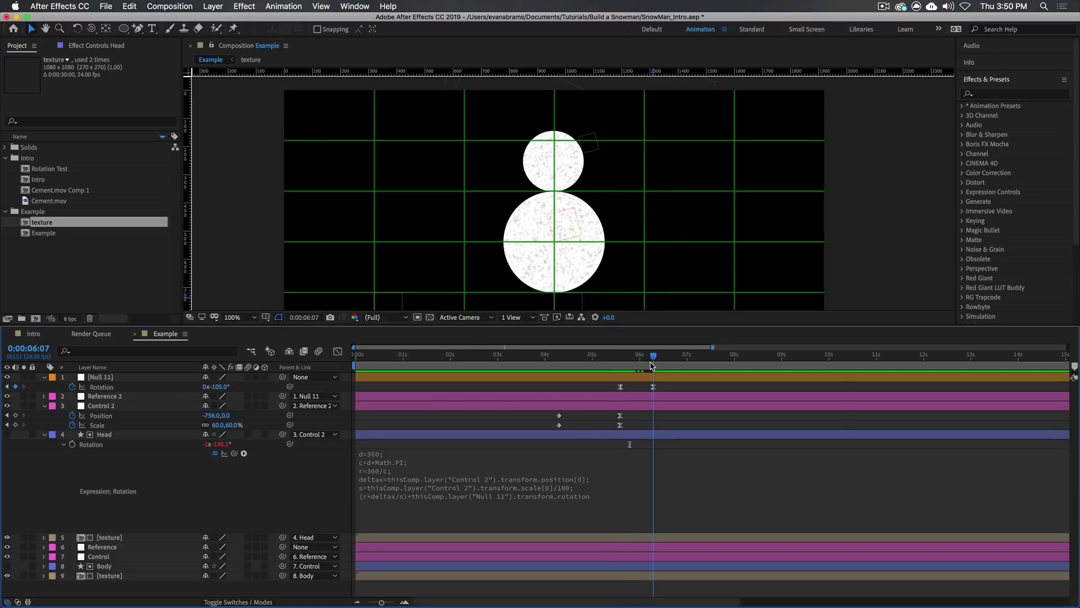
- Set the orange null's Rotation at 6:07 to -103° and preview from 5:14
mouse_move(220, 387)
left_mouse_down()
mouse_move(204, 388)
mouse_move(249, 393)
mouse_move(231, 396)
left_mouse_up()
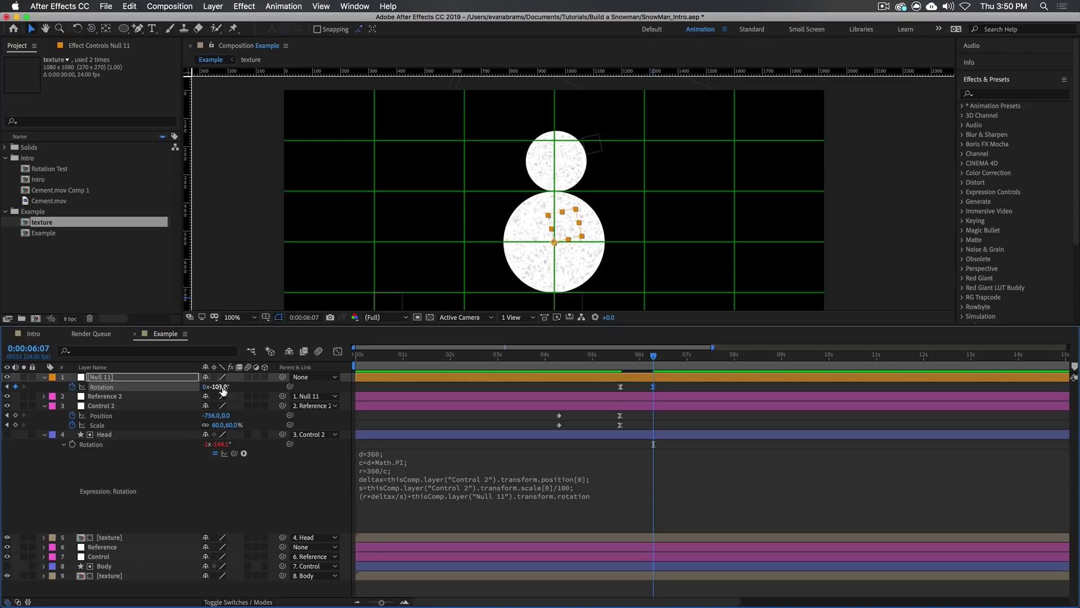
key("j")
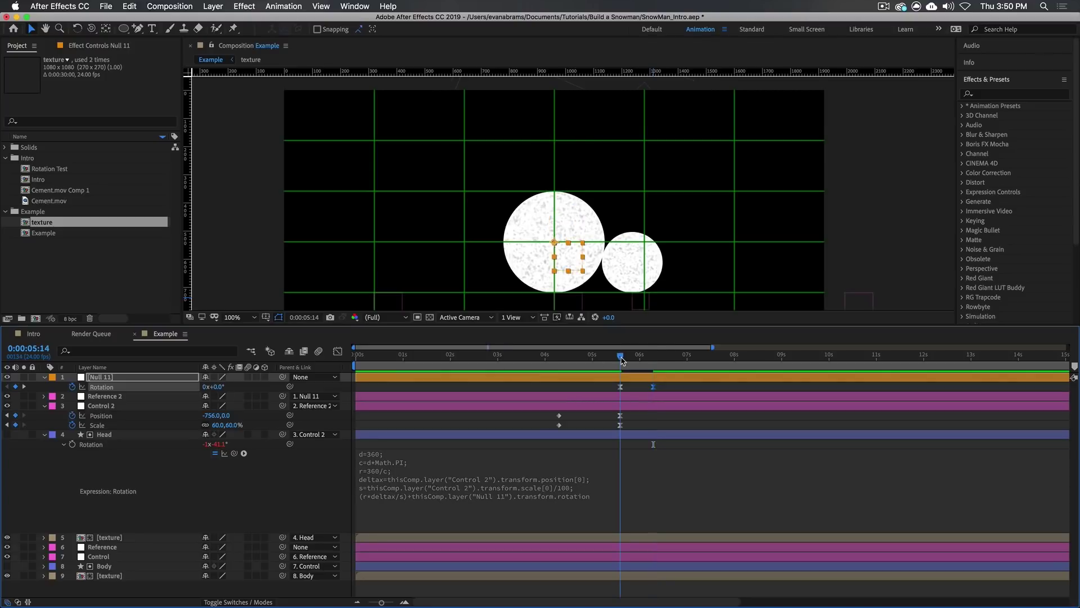
key("space")
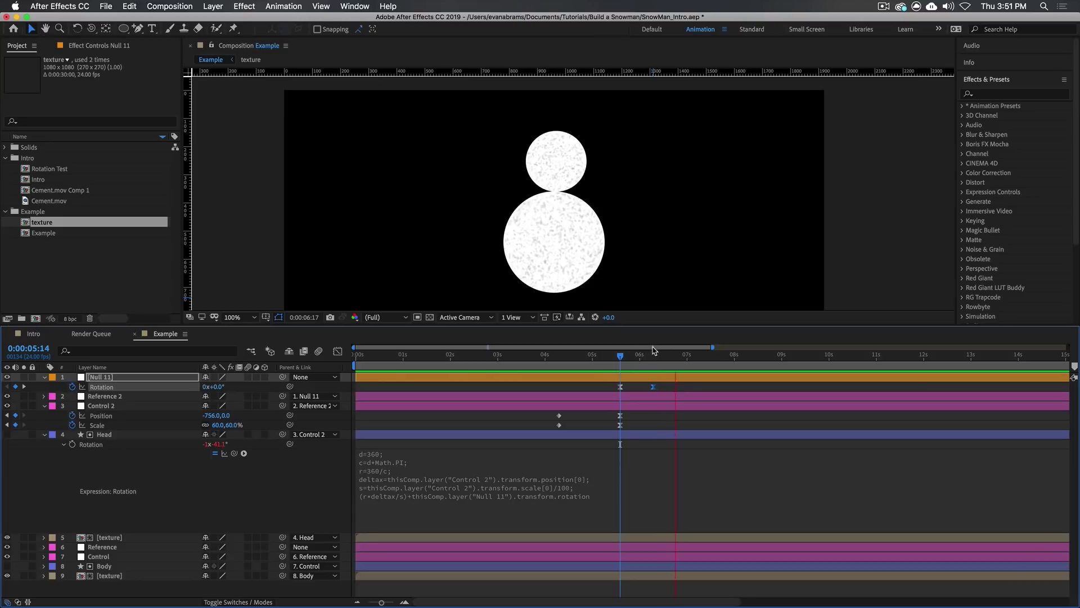
- Scrub and replay the swing between 5:14 and 6:07 to examine the head rolling up onto the body
left_click_drag(654, 353, 639, 360)
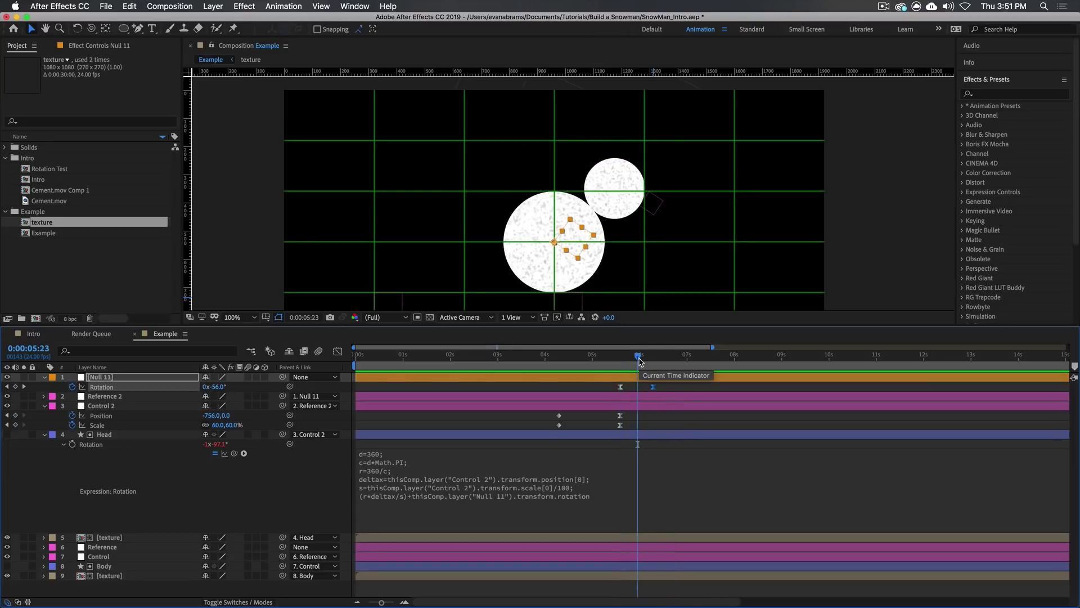
key("space")
key("space")
left_click(622, 361)
key("space")
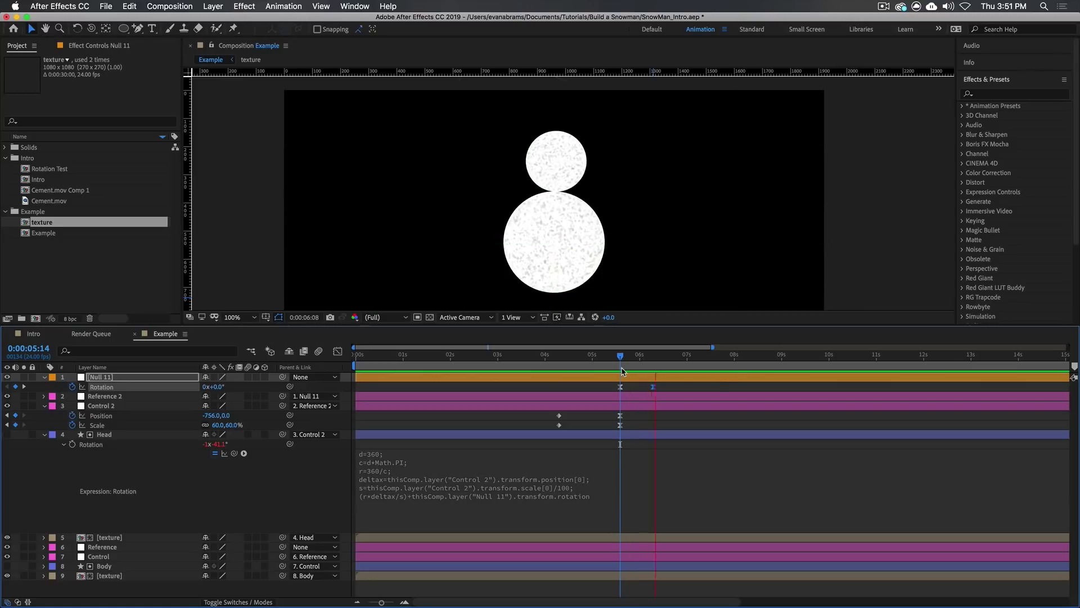
key("space")
left_click_drag(628, 371, 650, 372)
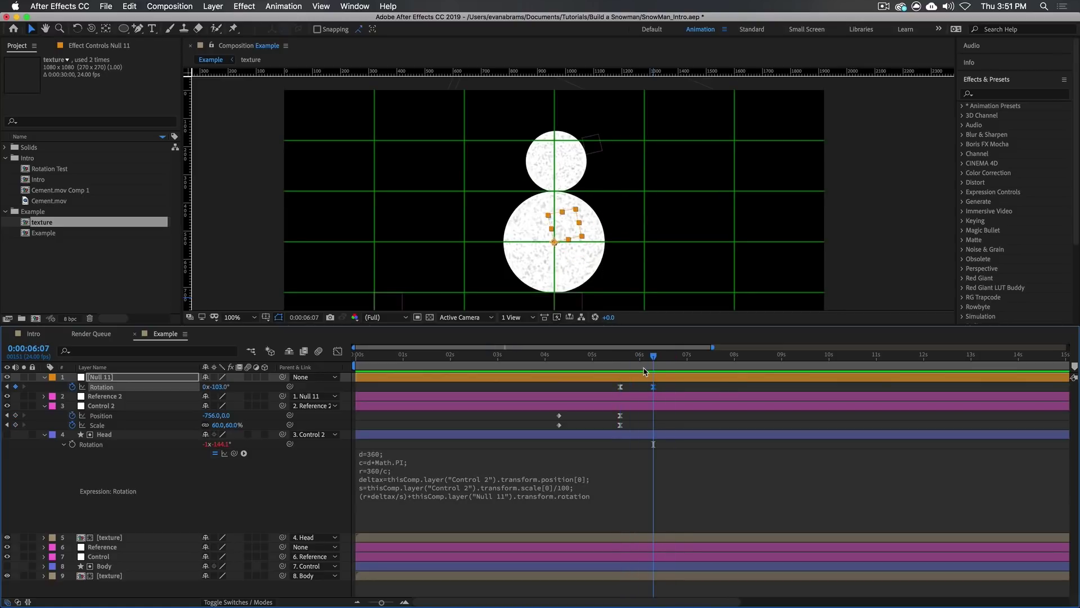
left_click(622, 370)
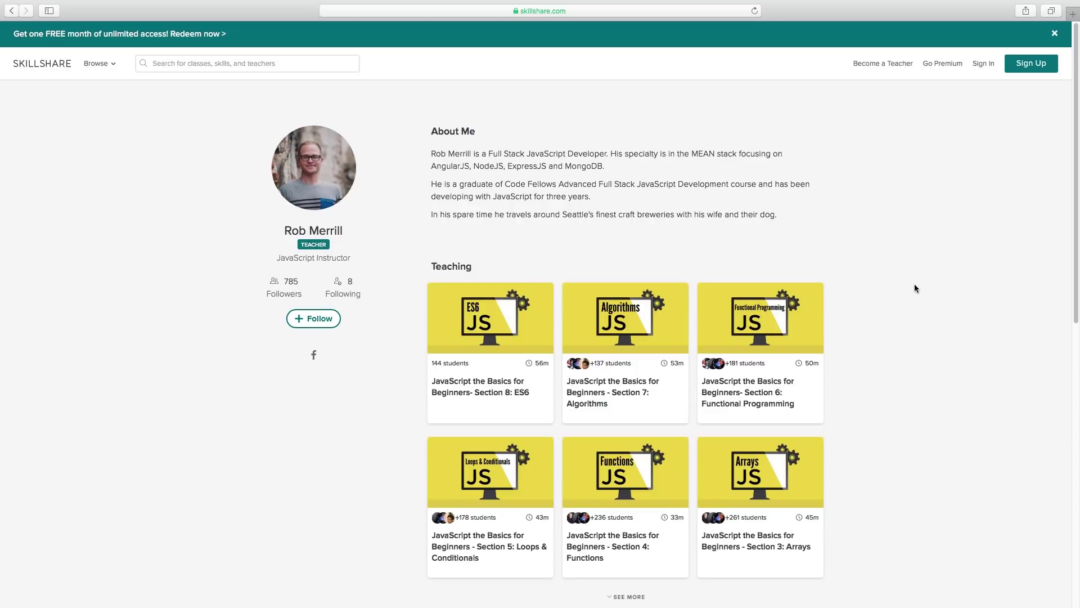
scroll(888, 313, "down", 4)
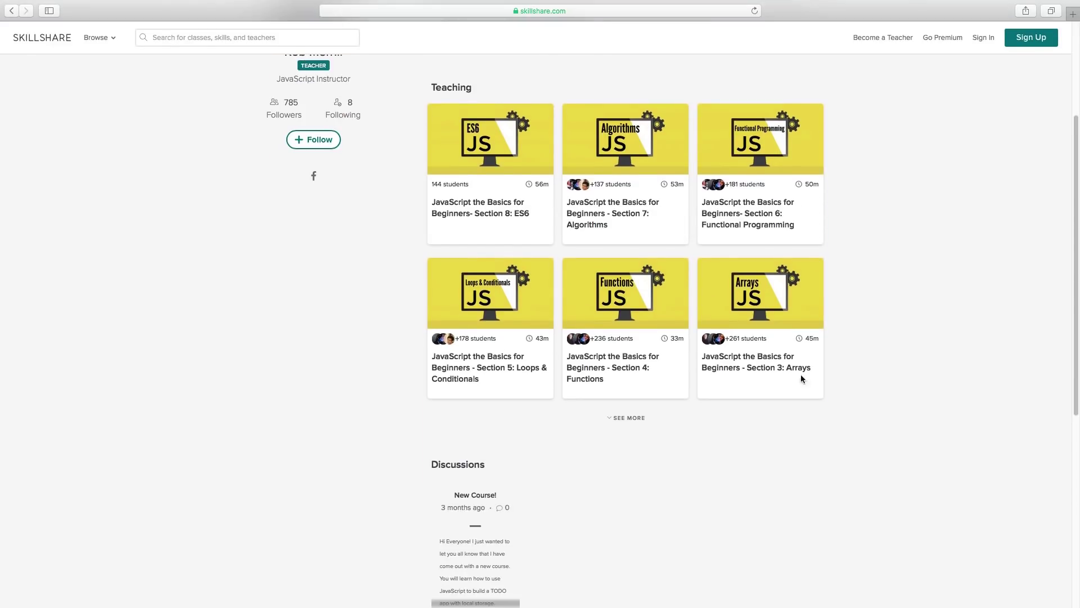